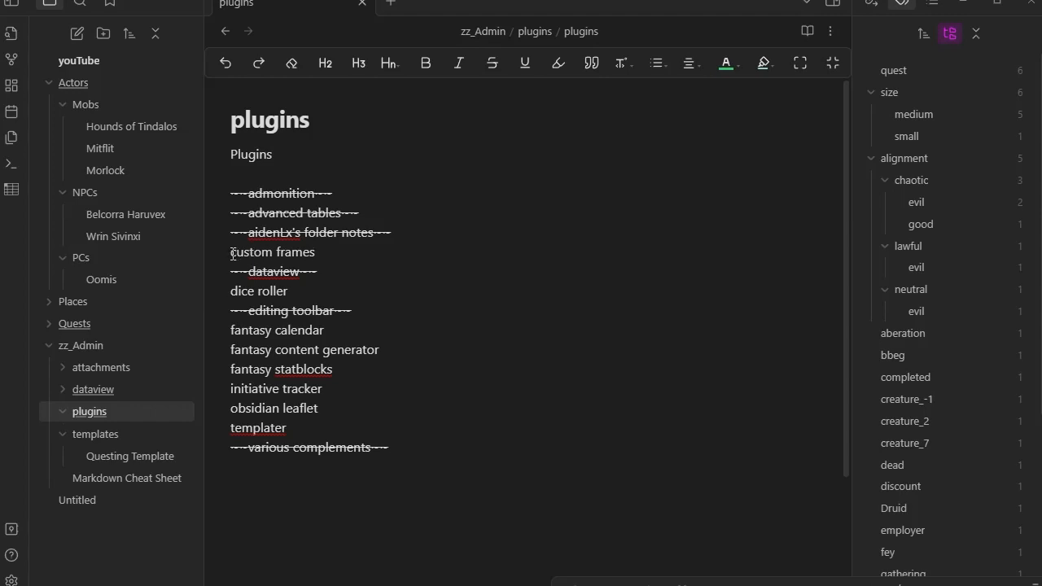
drag(233, 253, 379, 257)
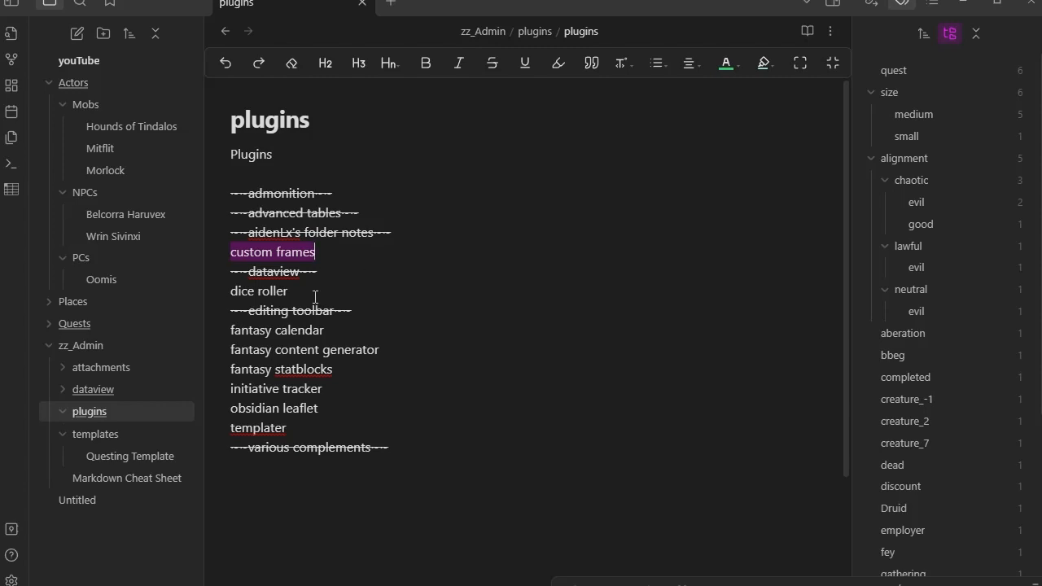
drag(289, 293, 231, 292)
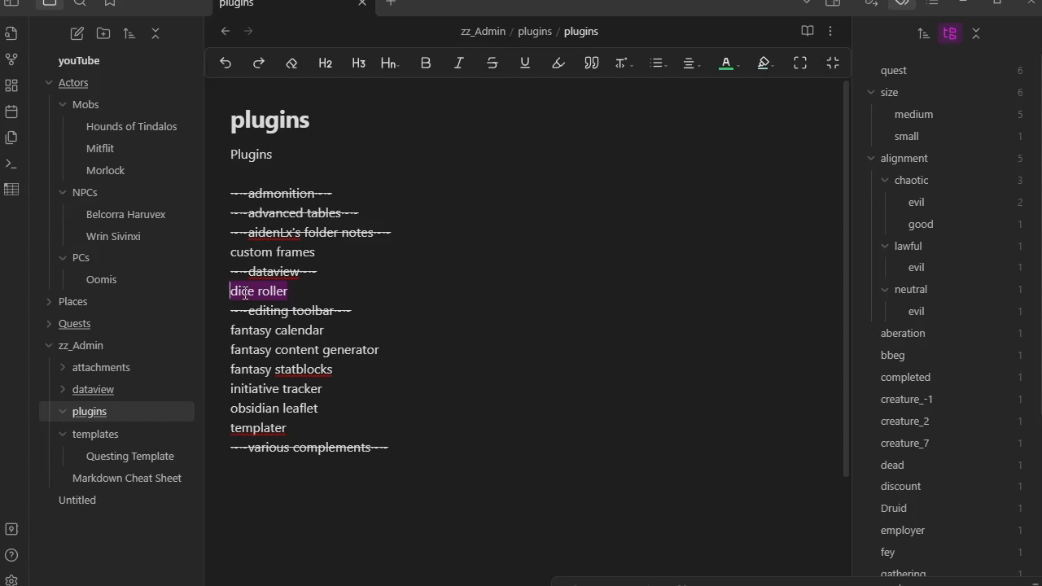
click(290, 291)
drag(290, 292, 230, 291)
click(302, 290)
drag(231, 254, 326, 253)
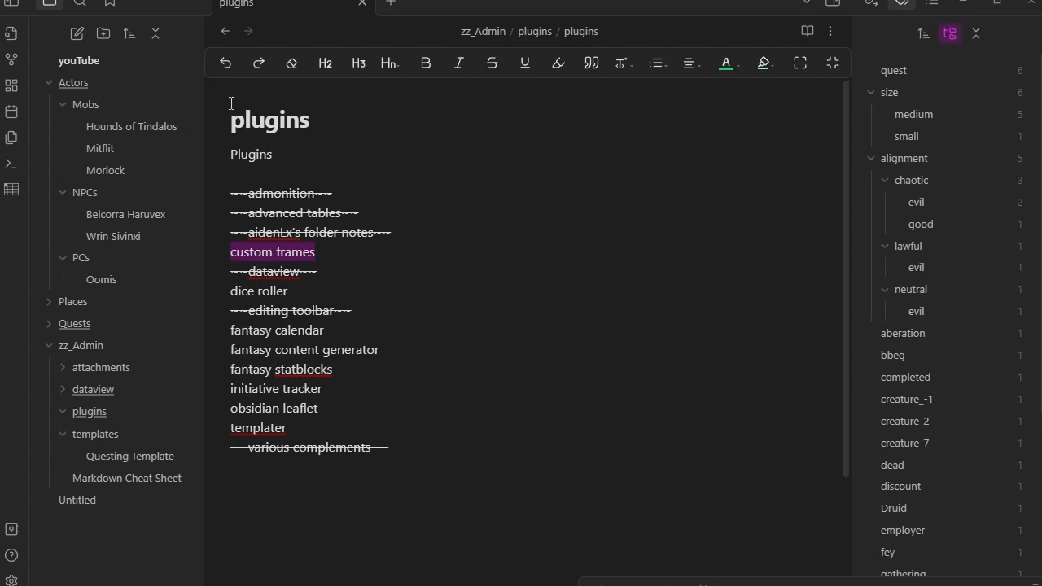
- Create a new note in the PCs folder and title it "Rhys Ulastra"
right_click(80, 259)
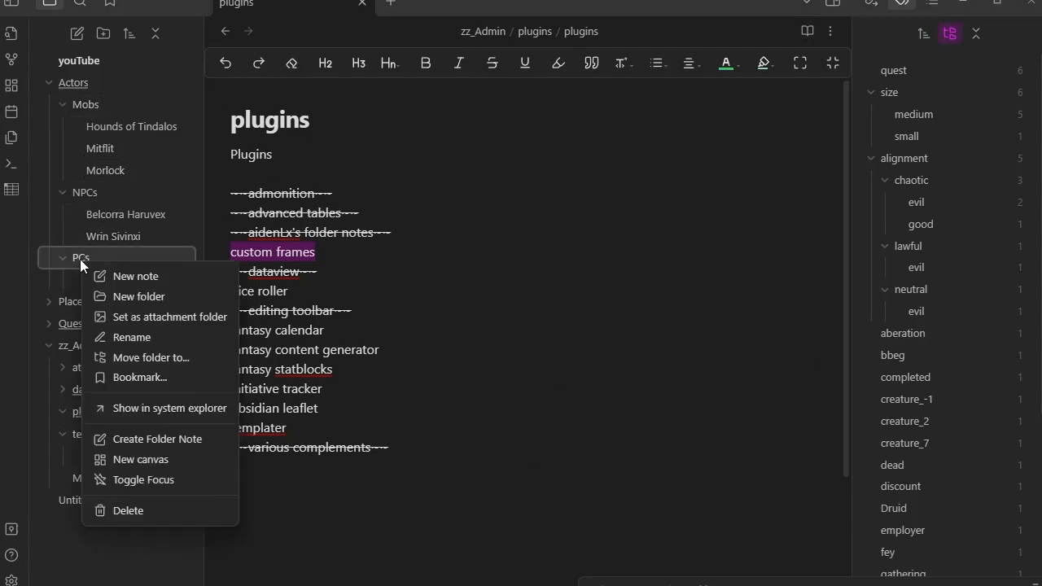
click(146, 279)
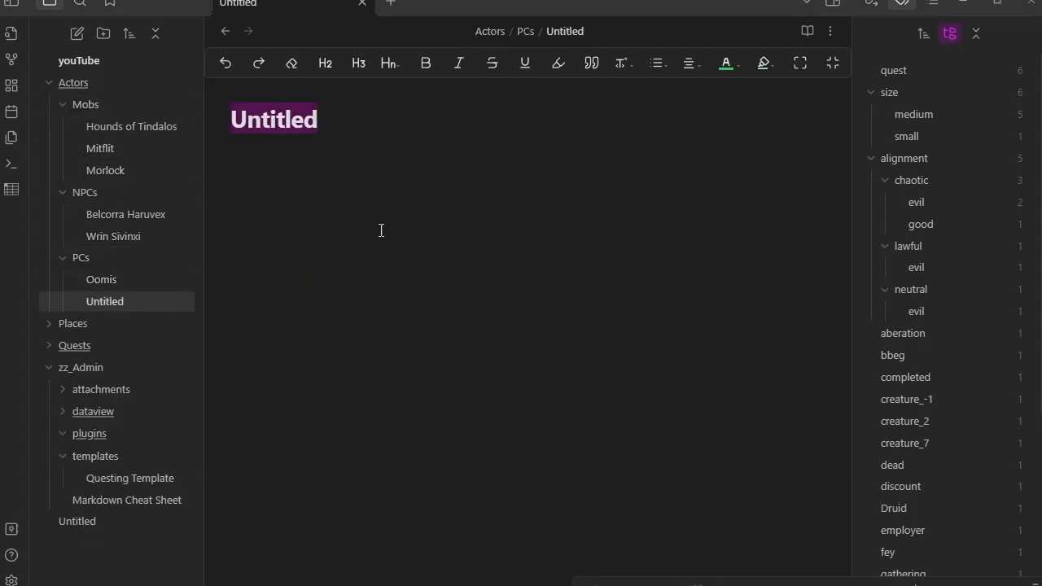
text(Rh)
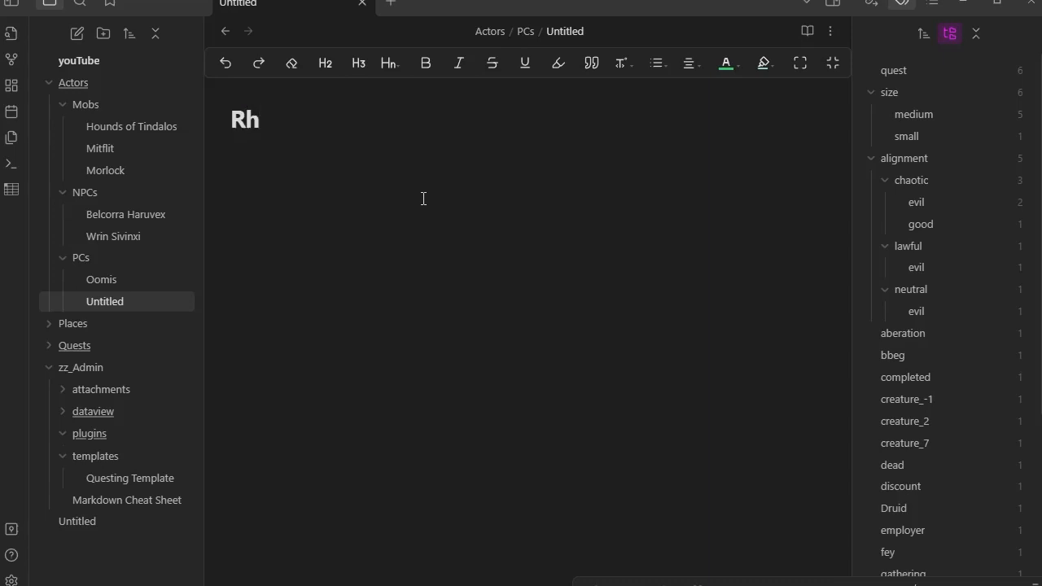
text(ys)
text(Ul)
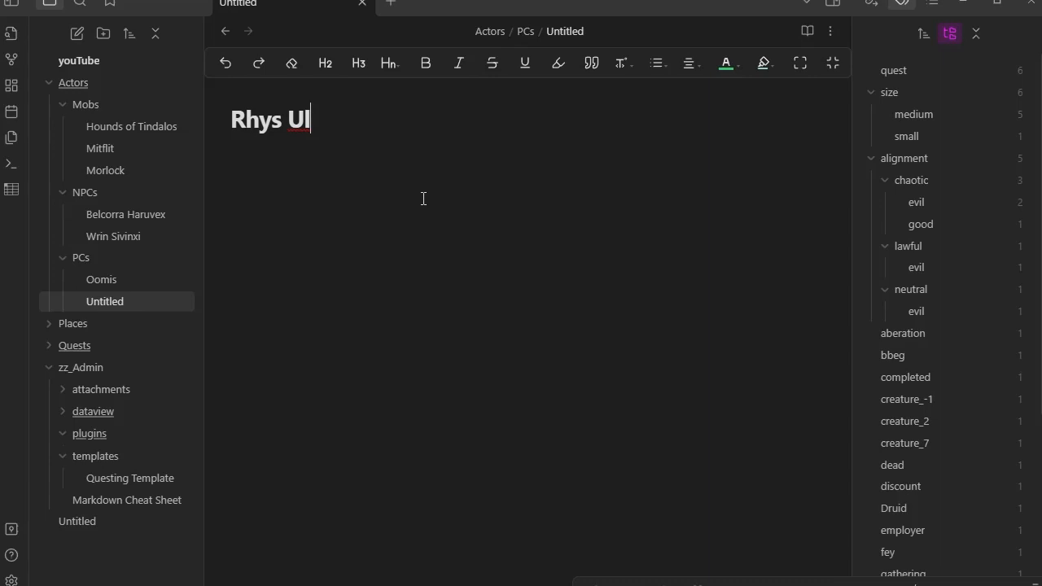
text(astra)
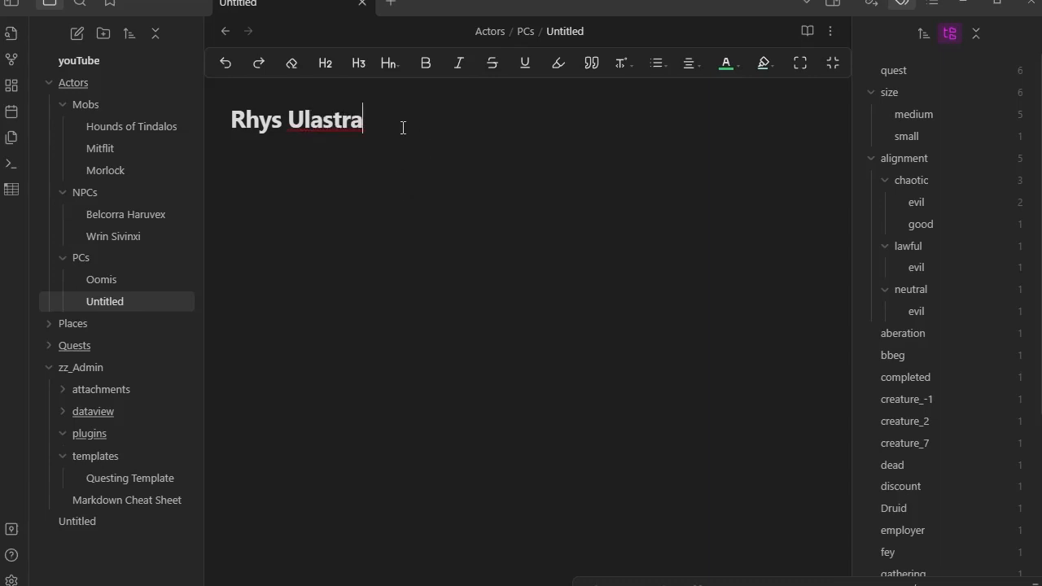
key(Return)
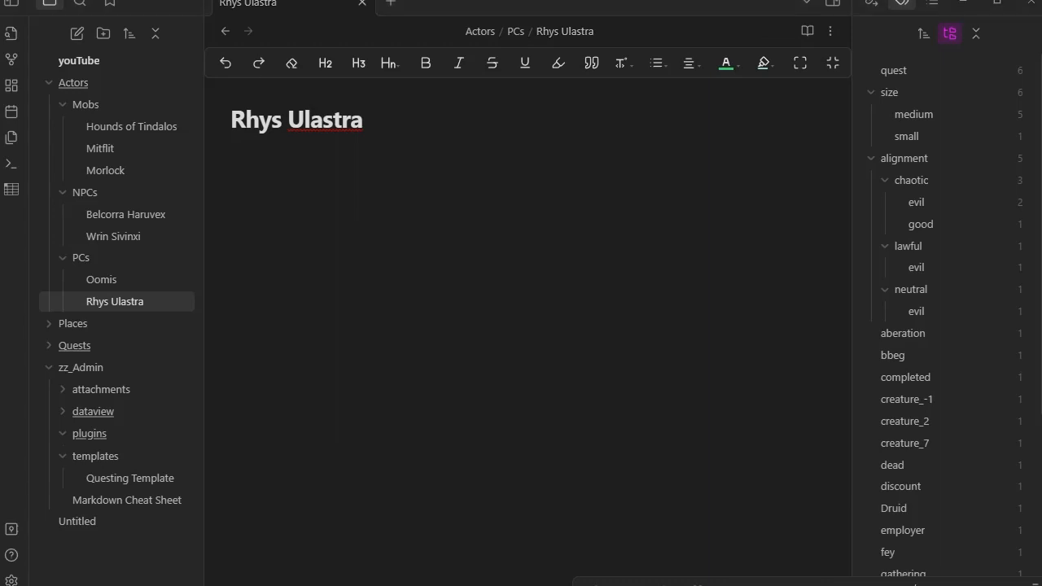
- Add the character's dndbeyond.com/characters link to the body of the Rhys Ulastra note
click(242, 158)
text(https://www.dndbeyond.com/characters/44687652)
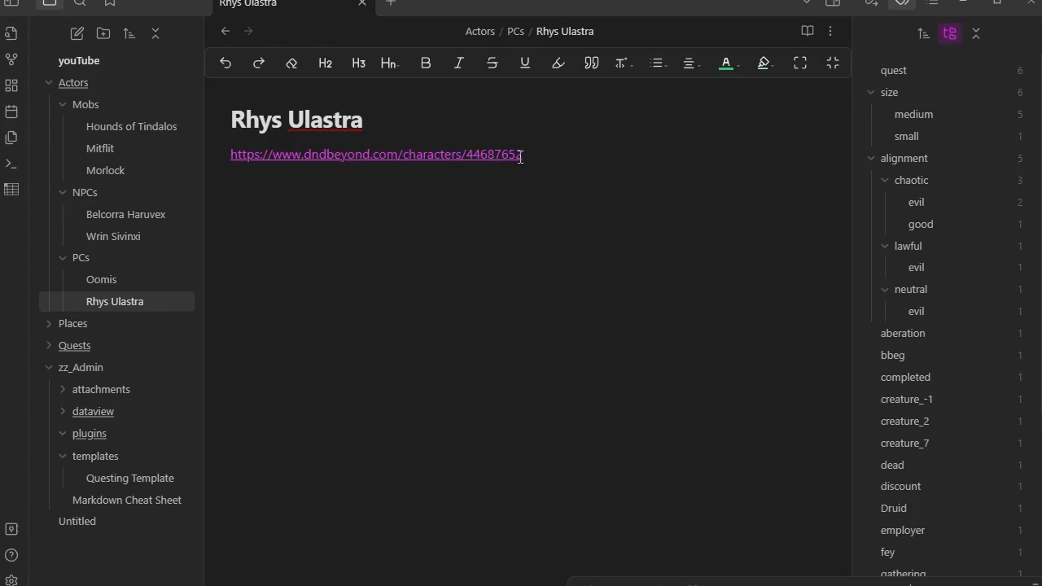
drag(532, 155, 465, 154)
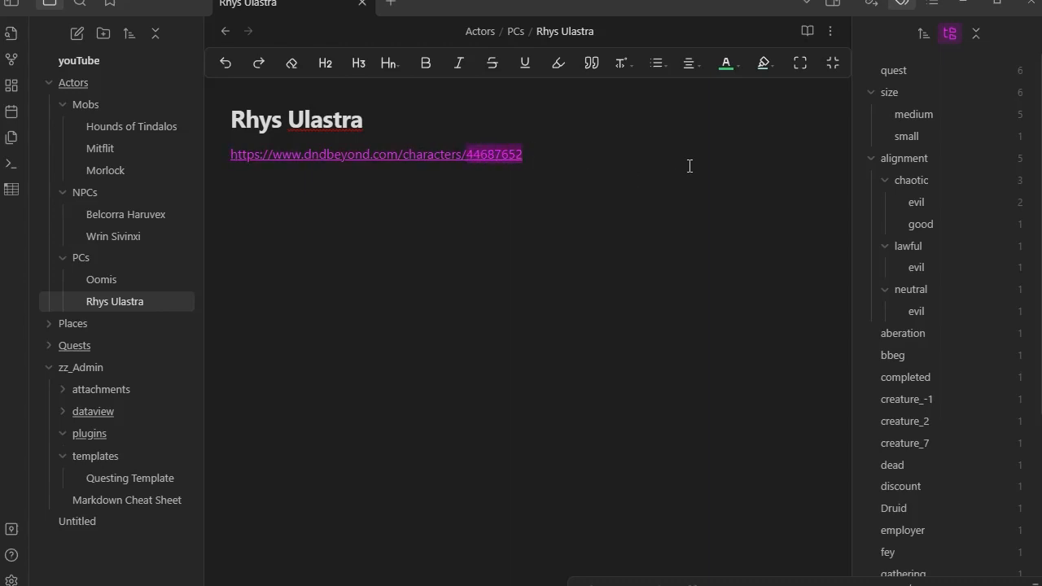
click(593, 162)
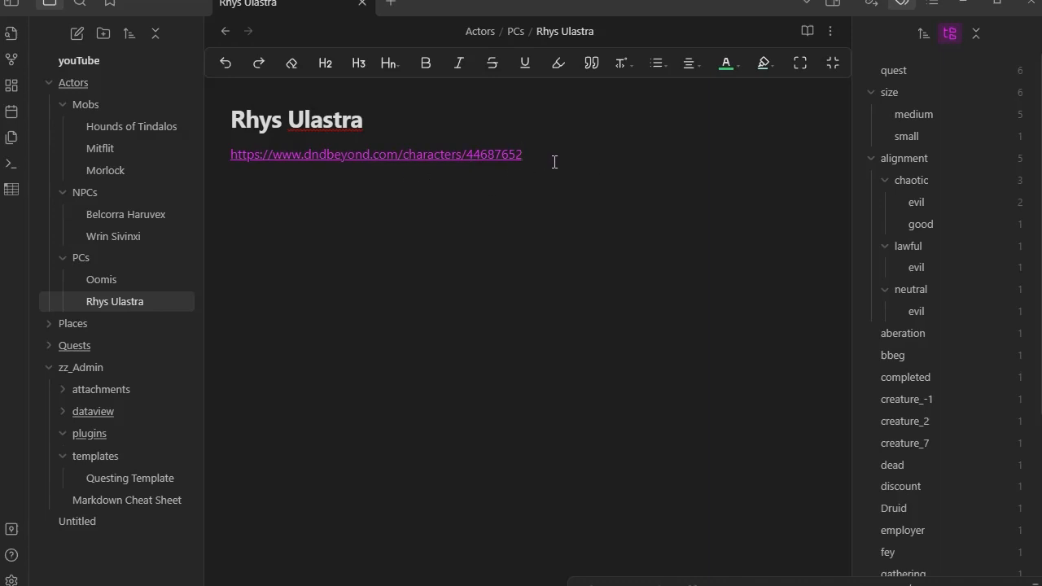
- Open the community plugin settings and check the installed plugins for updates
click(12, 579)
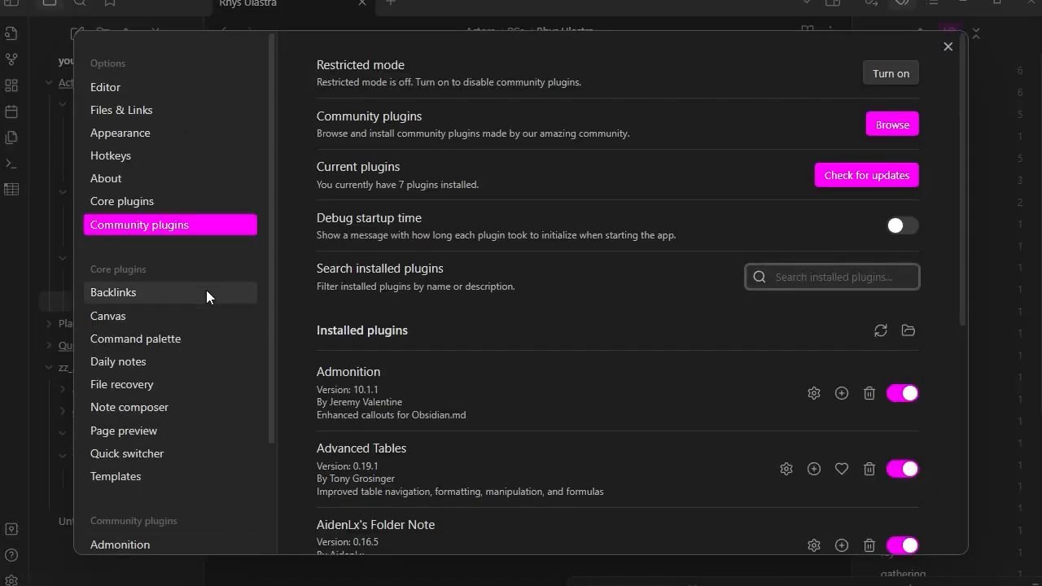
scroll(181, 311, down, 3)
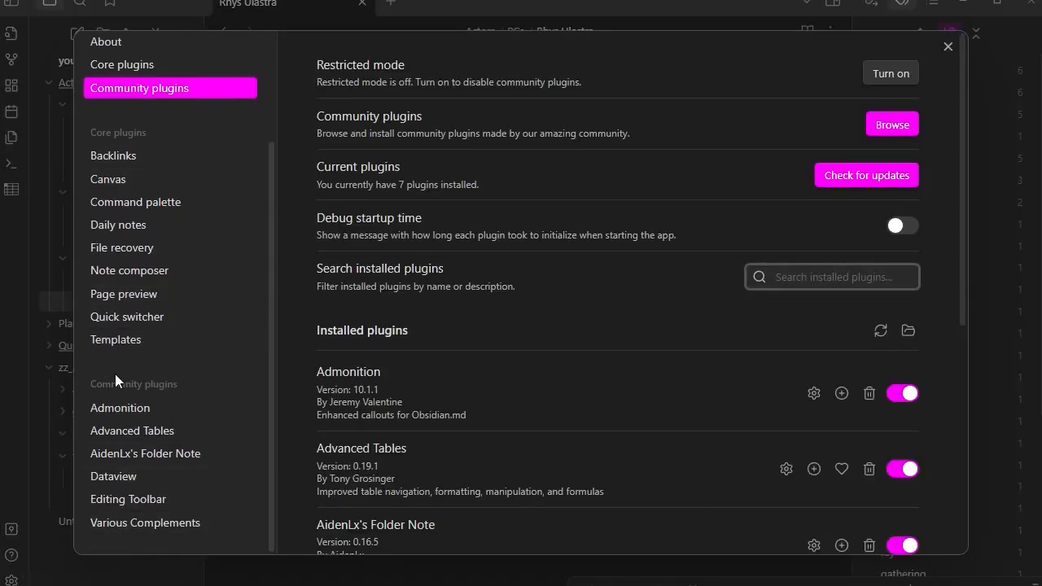
scroll(749, 244, down, 1)
scroll(749, 250, up, 1)
click(874, 175)
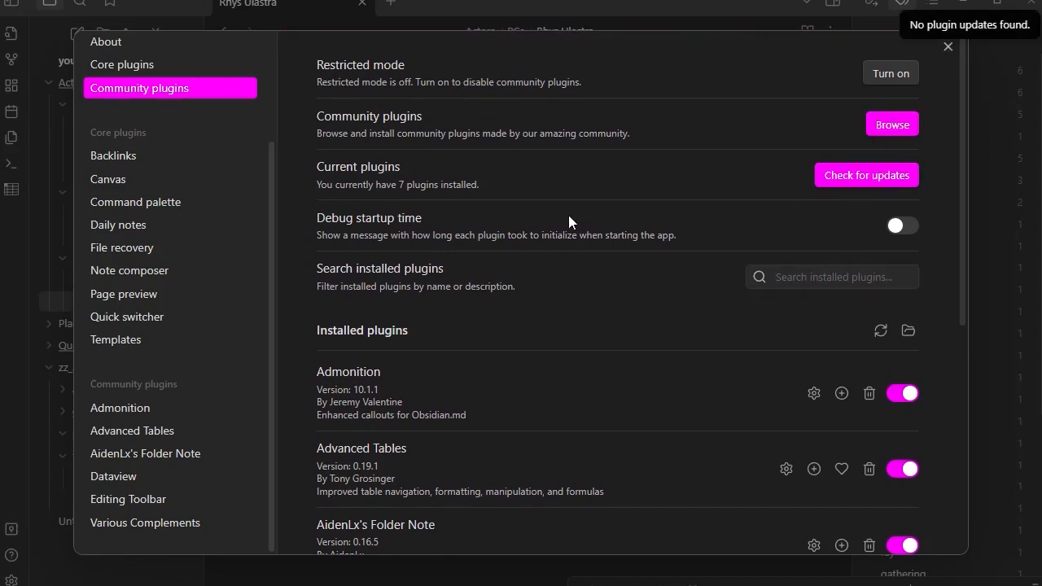
- Search the community plugins for "dice", then install and enable Dice Roller
click(890, 127)
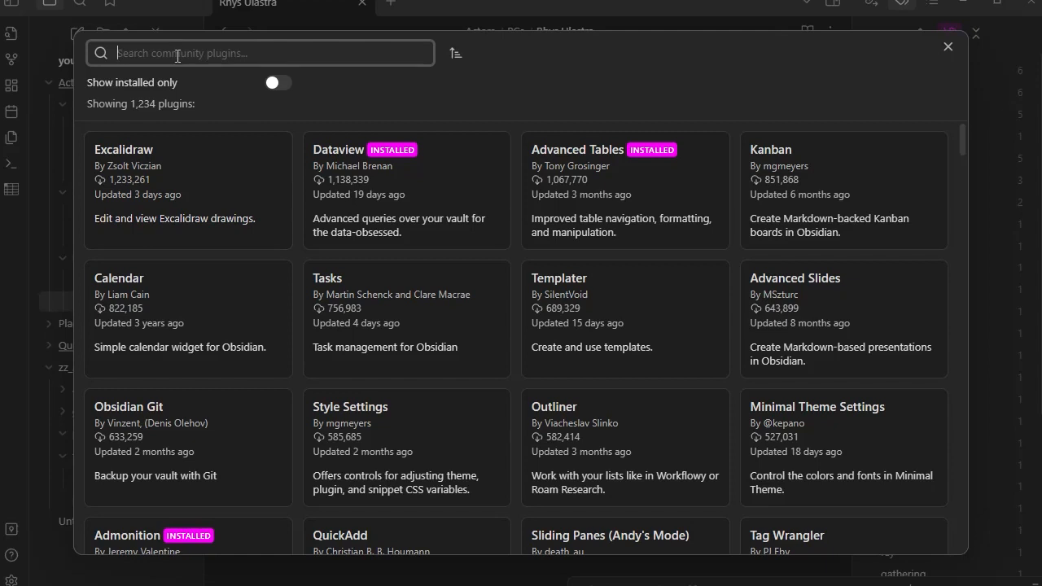
text(dice)
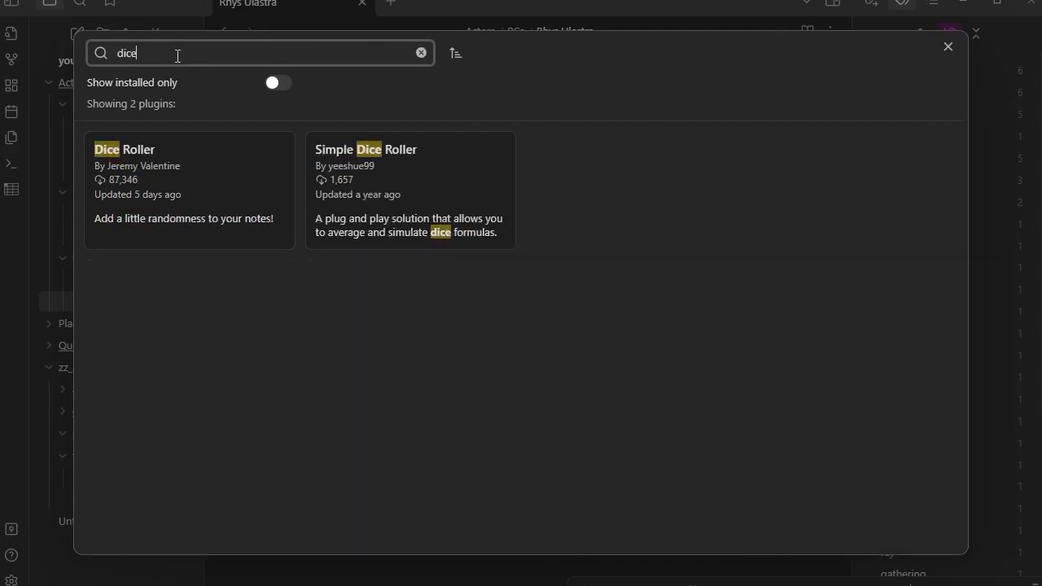
click(135, 194)
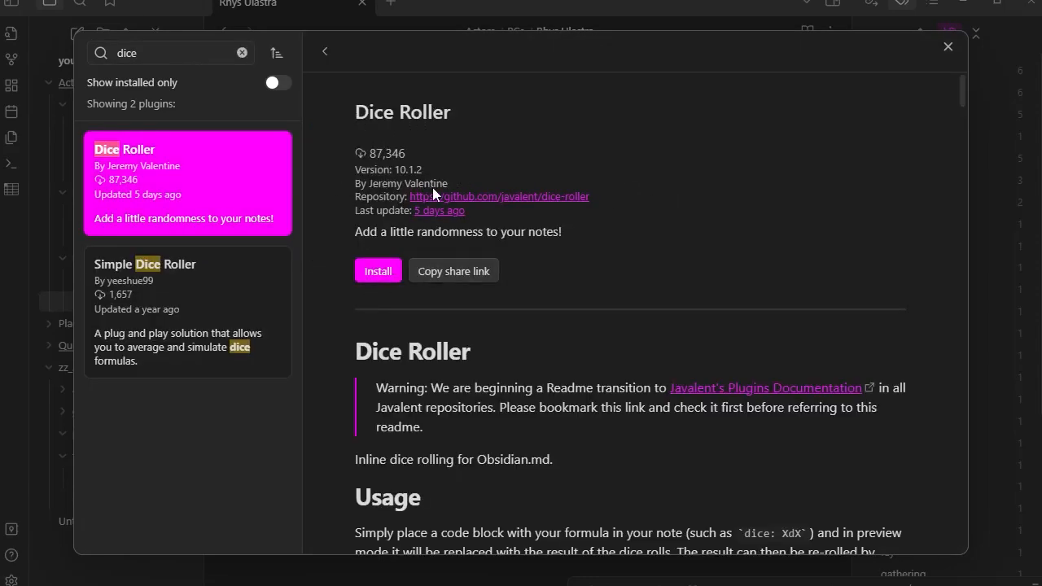
click(377, 273)
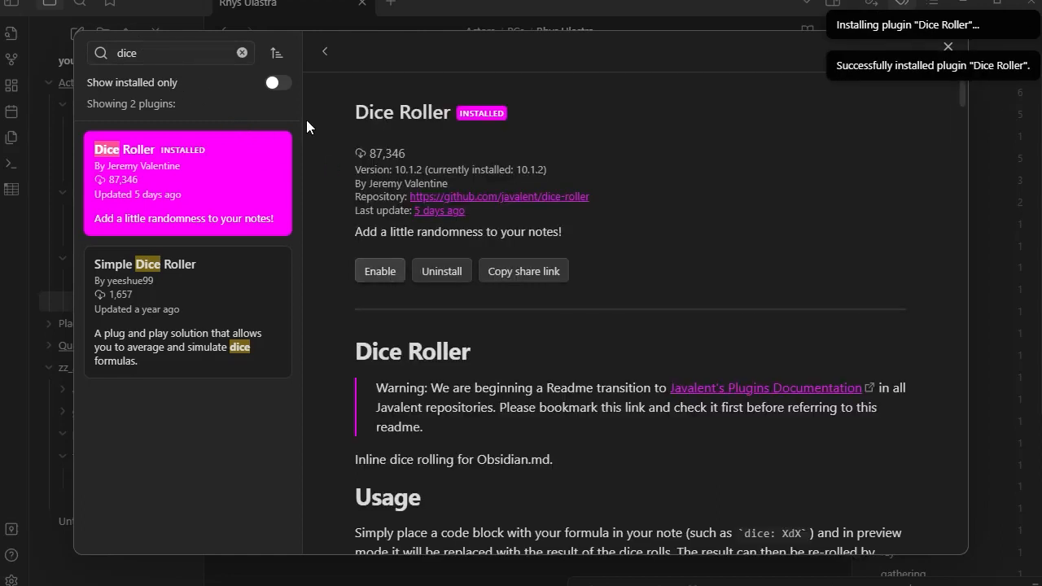
click(380, 271)
- Search the community plugins for "custom", install and enable Custom Frames, and close the plugin browser
double_click(126, 53)
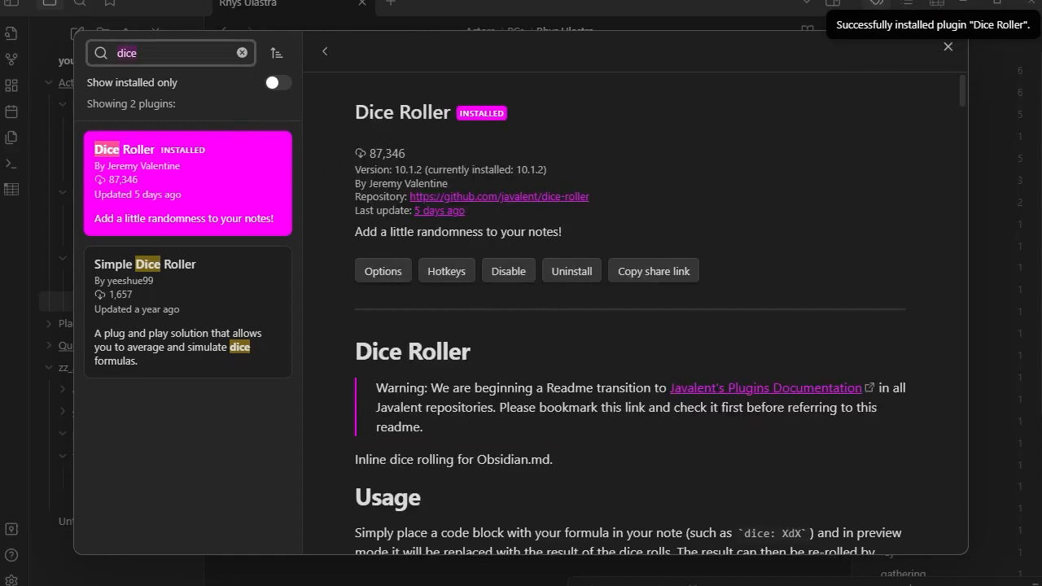
text(custom)
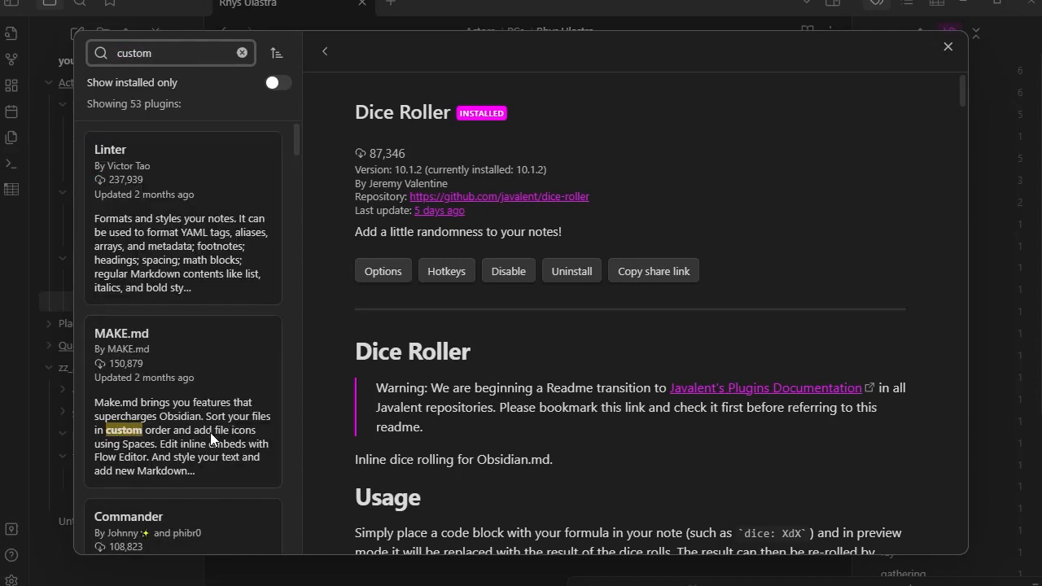
scroll(164, 230, down, 1)
scroll(164, 230, up, 1)
click(326, 54)
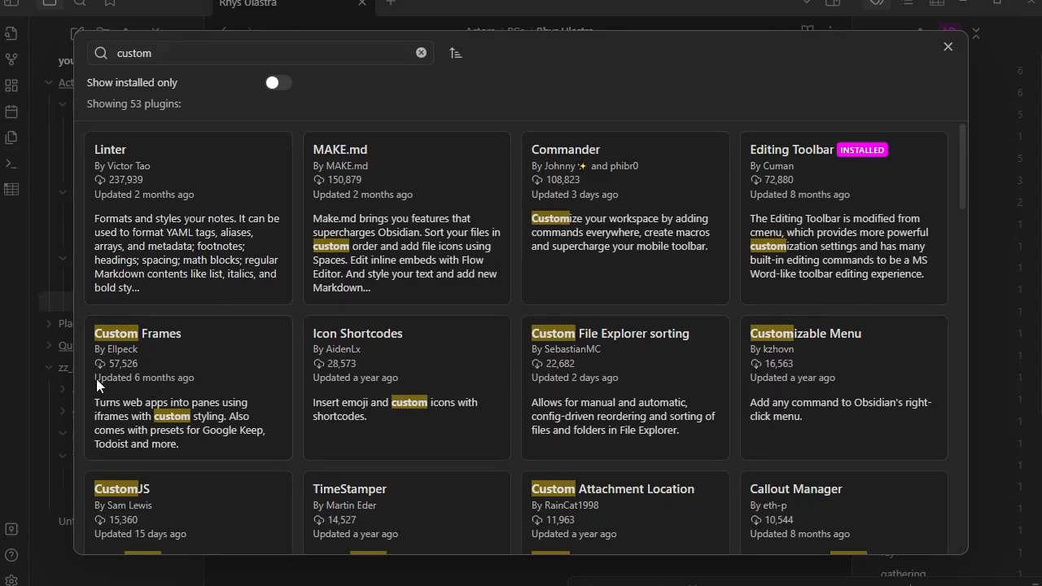
click(157, 365)
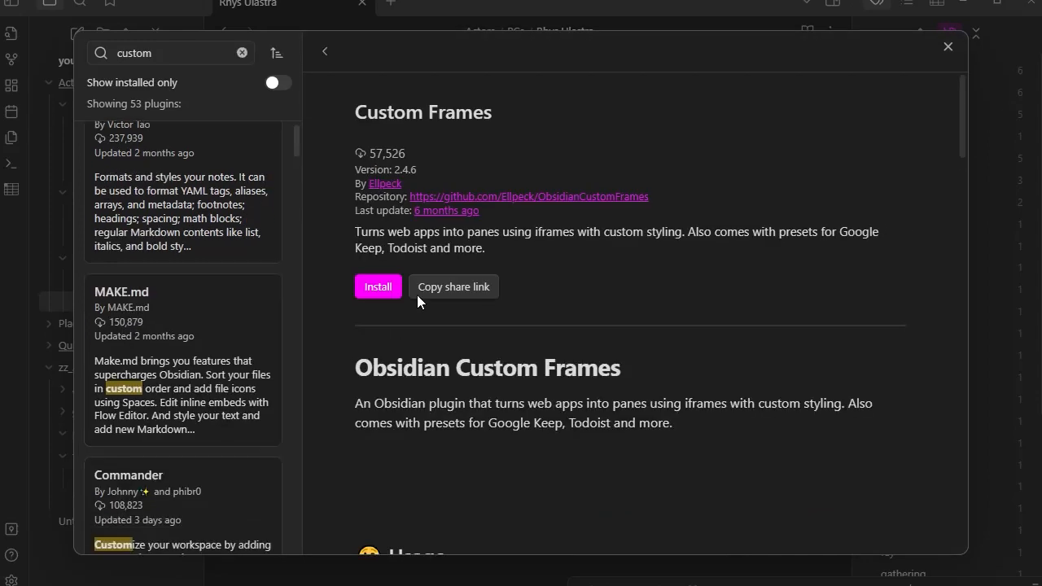
scroll(853, 331, down, 4)
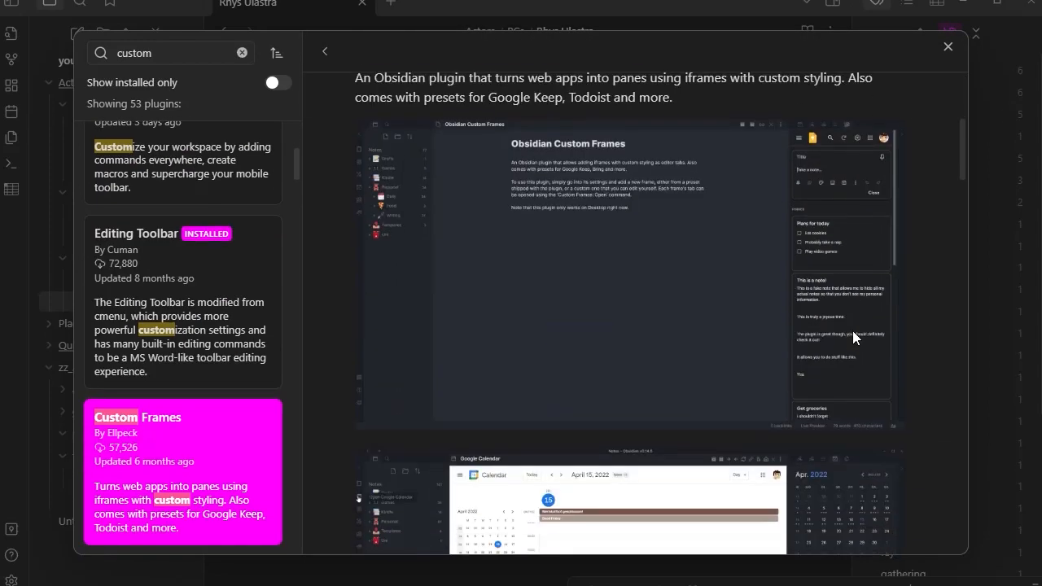
scroll(853, 330, up, 4)
click(371, 295)
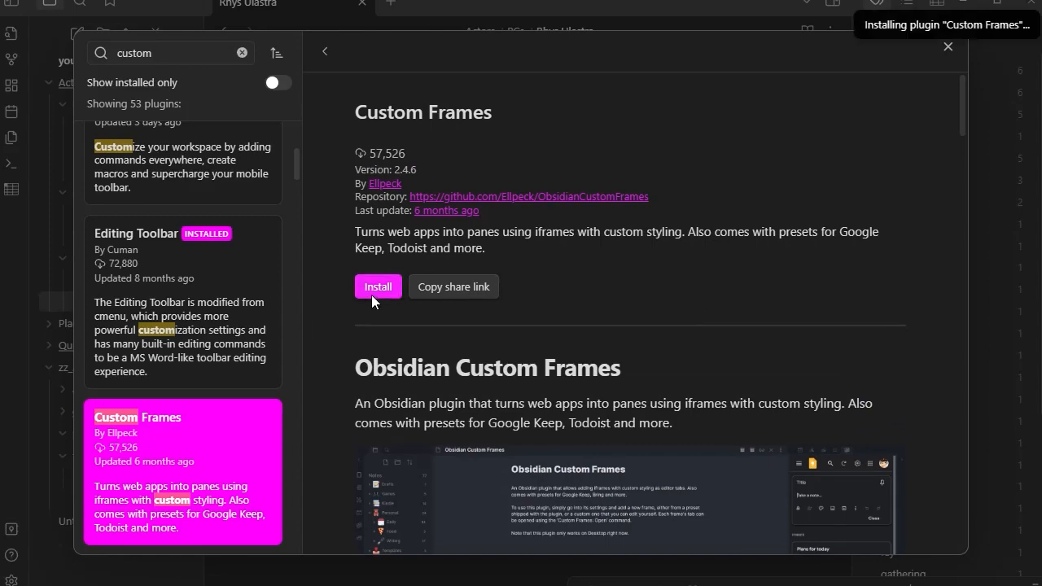
click(371, 289)
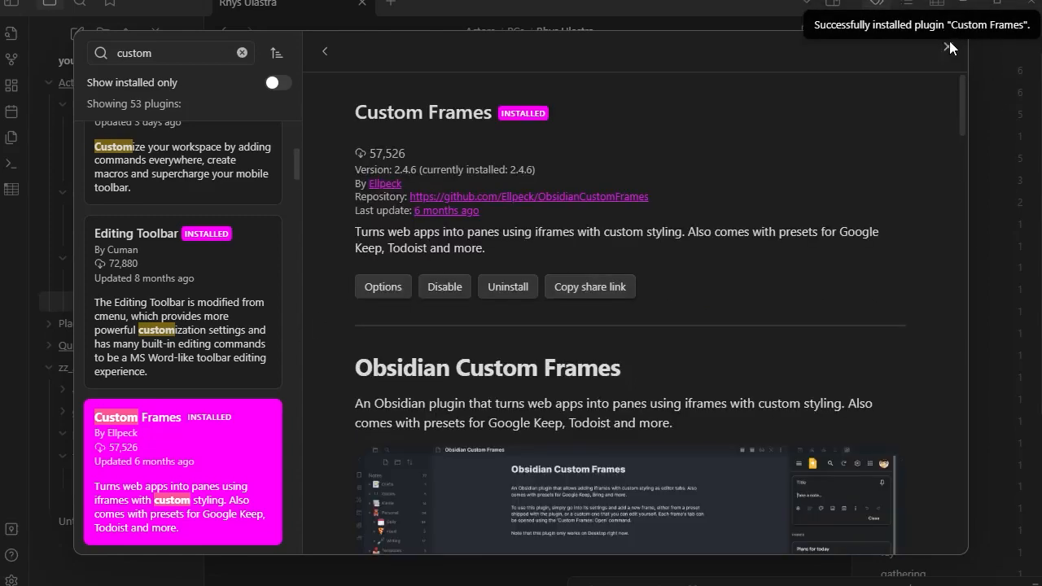
click(947, 46)
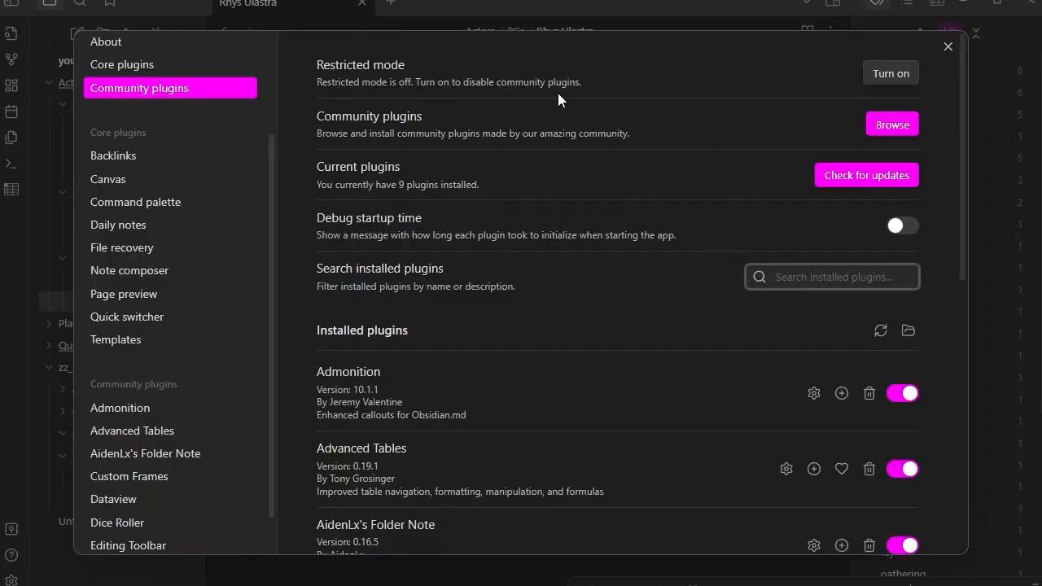
- Add a new frame of the Custom type in the Custom Frames plugin settings
scroll(150, 285, down, 1)
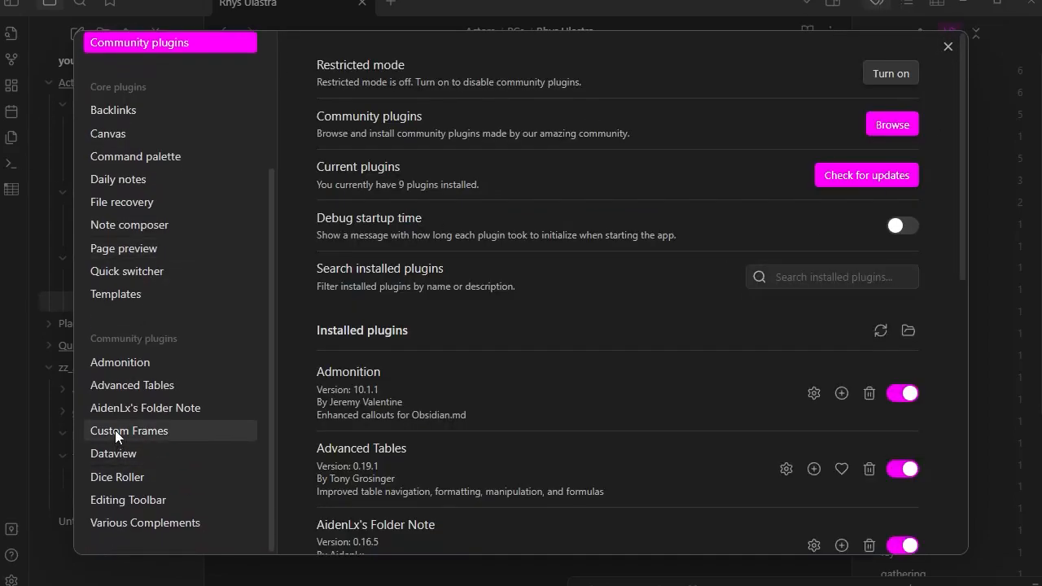
click(114, 437)
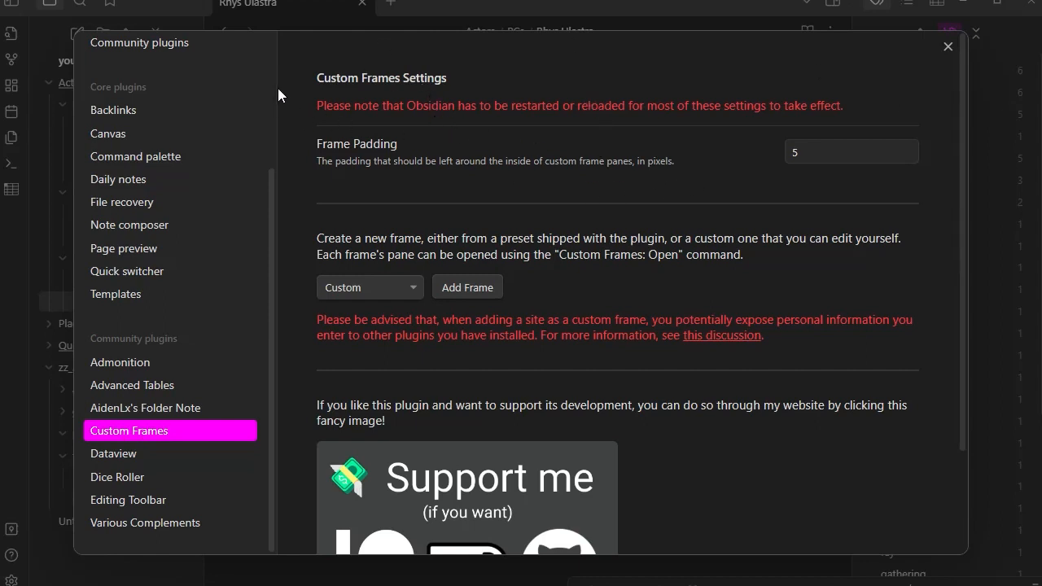
scroll(817, 319, down, 3)
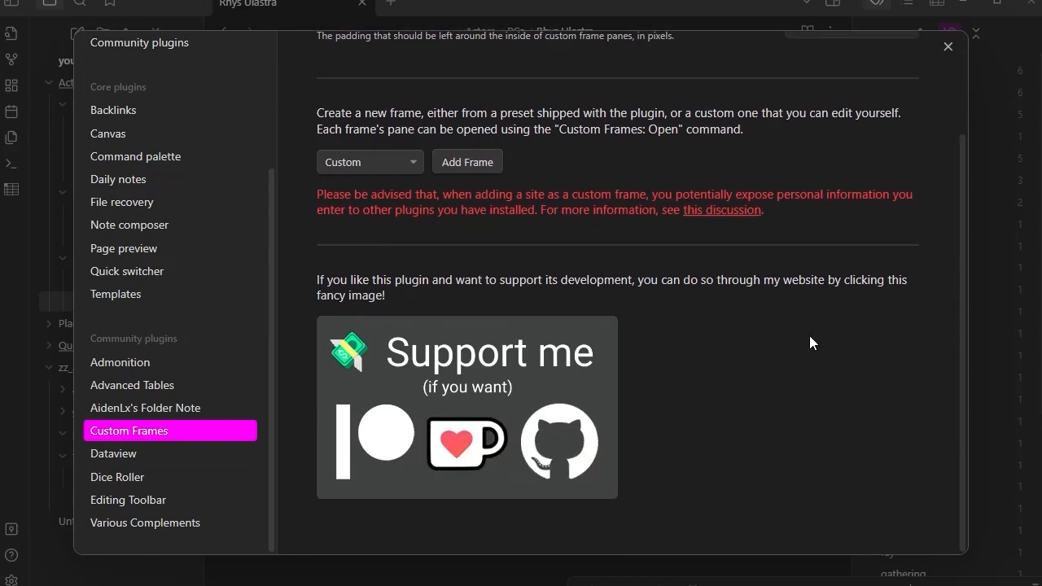
scroll(810, 336, up, 3)
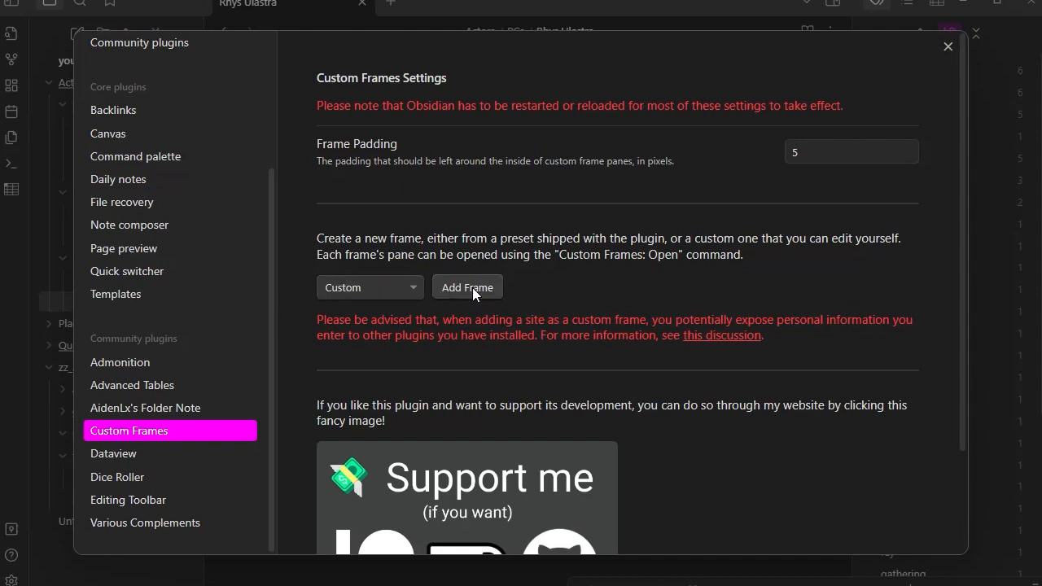
click(410, 286)
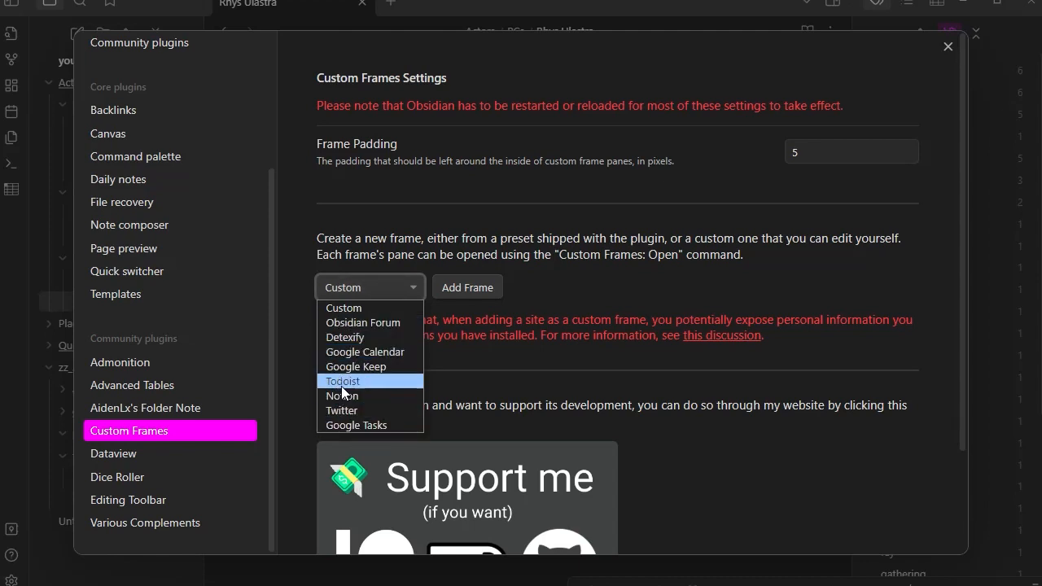
click(340, 308)
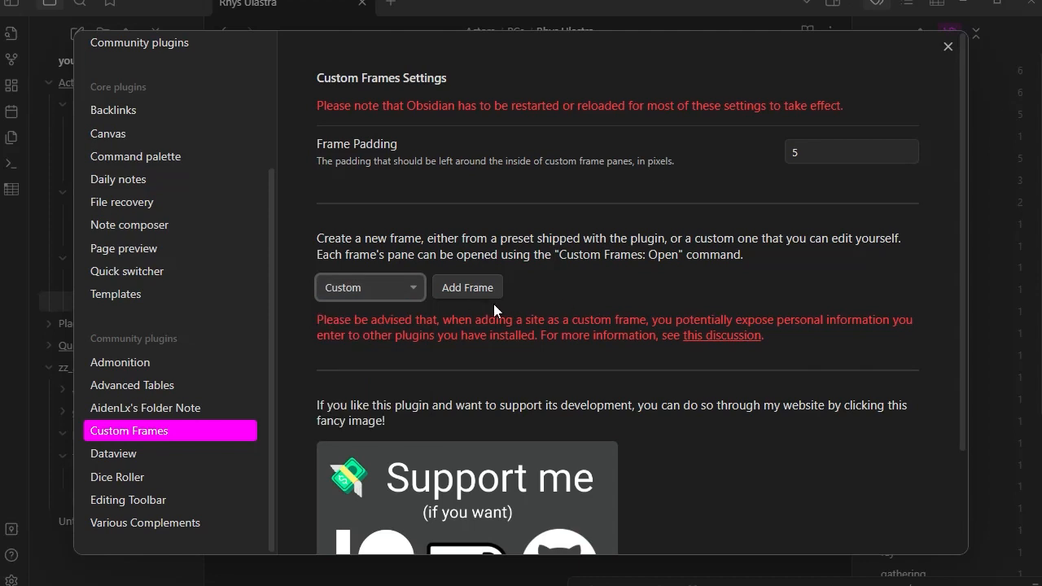
click(465, 288)
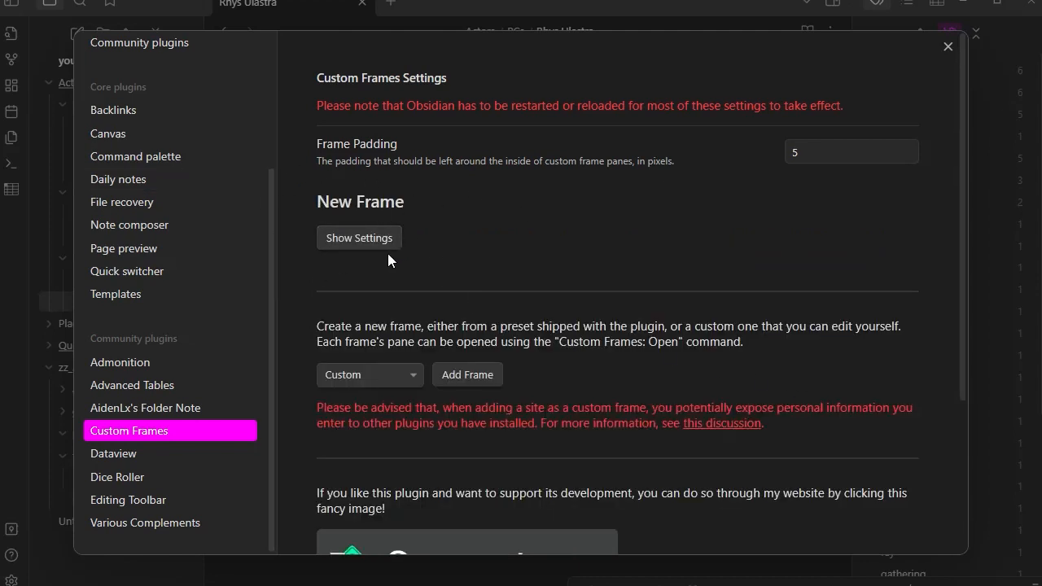
- Set the new frame's display name to Rhys and its URL to the character's D&D Beyond page
click(356, 242)
click(882, 280)
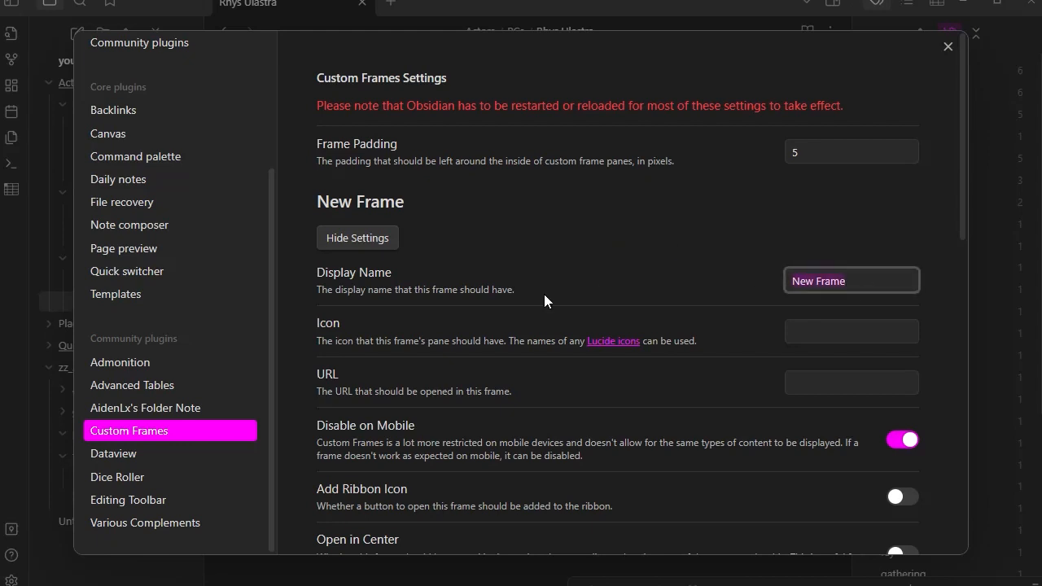
text(Rhys)
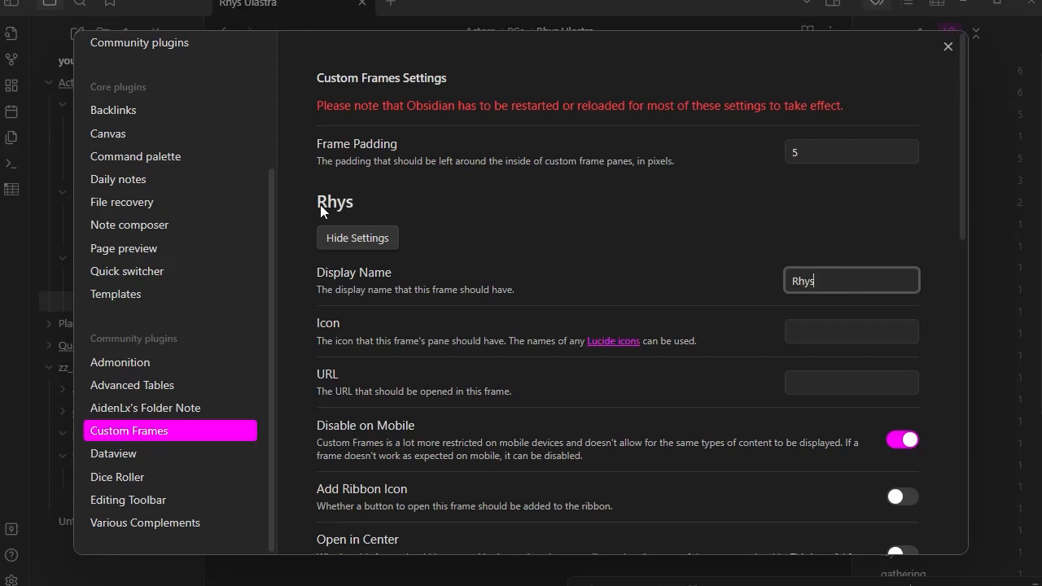
scroll(664, 263, down, 3)
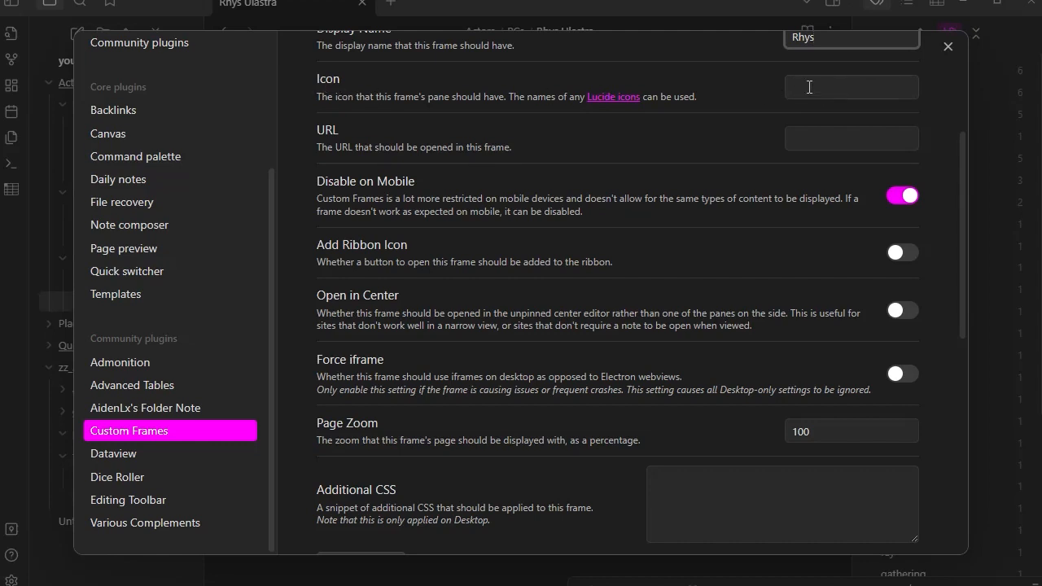
click(798, 138)
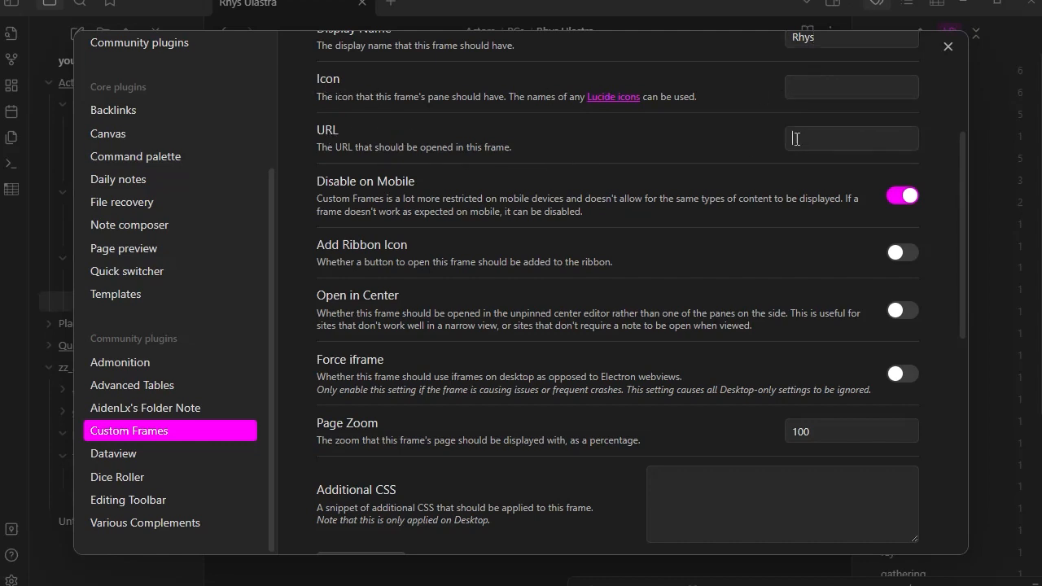
right_click(798, 140)
click(861, 194)
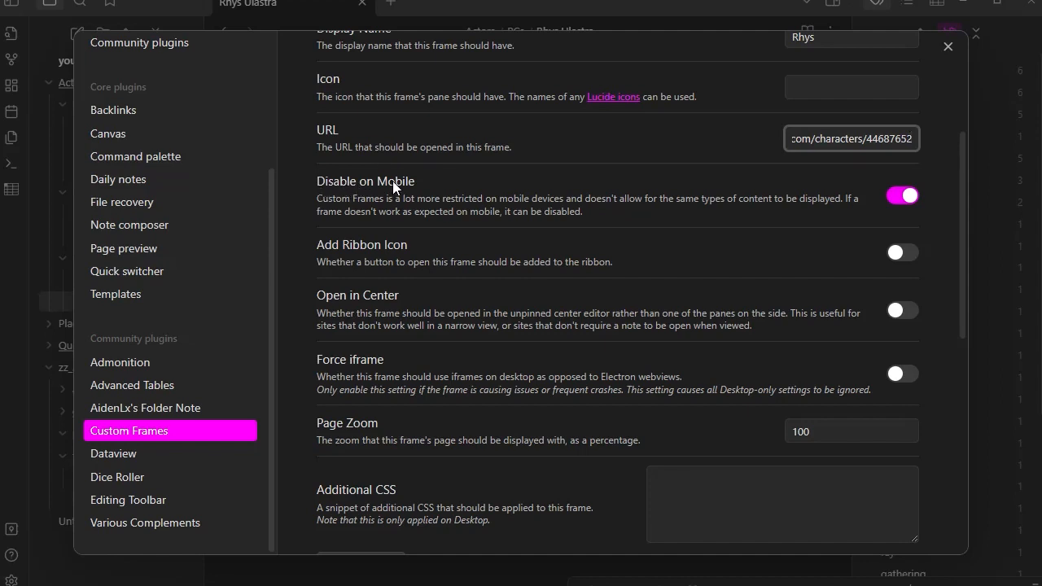
- Review the Rhys frame's remaining options, display name and URL, and close the settings
scroll(556, 190, down, 2)
scroll(866, 141, up, 1)
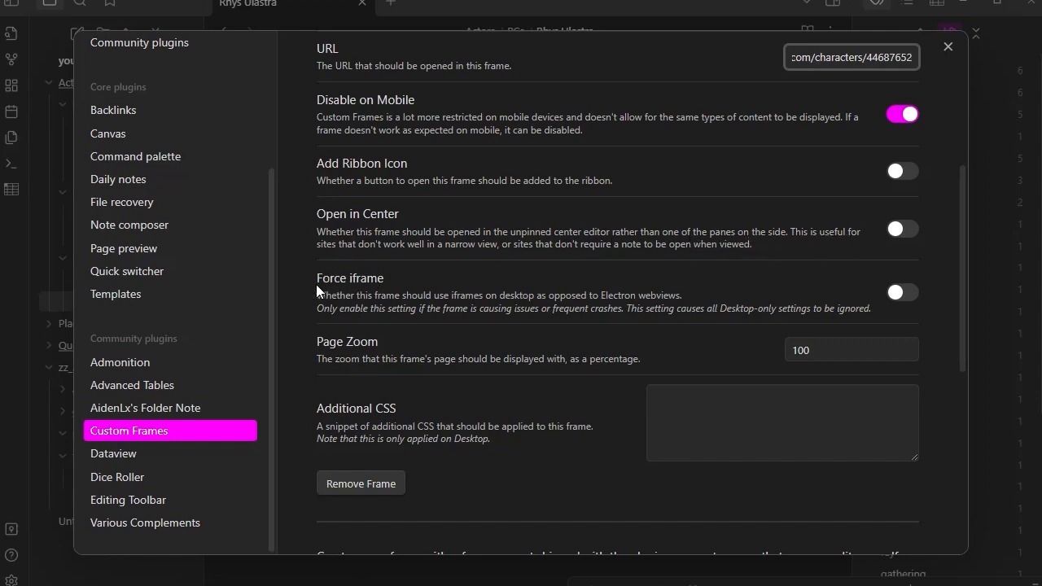
scroll(575, 341, down, 3)
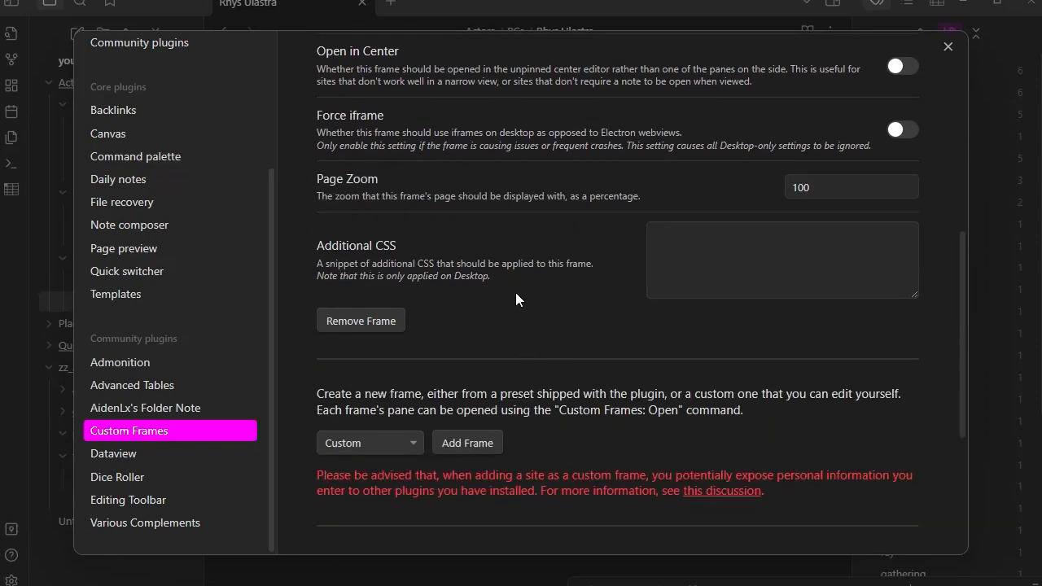
scroll(564, 320, up, 6)
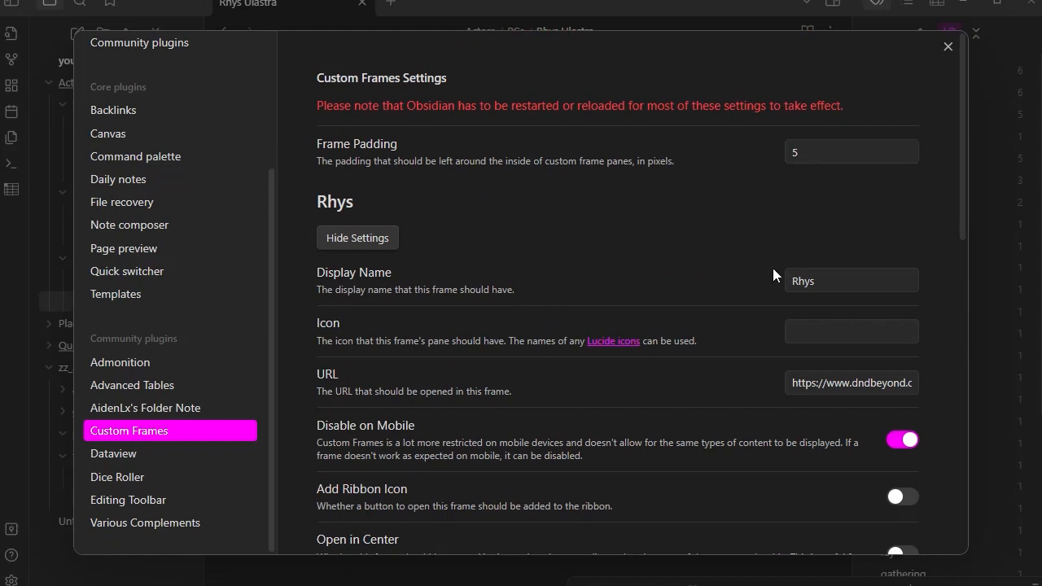
double_click(844, 277)
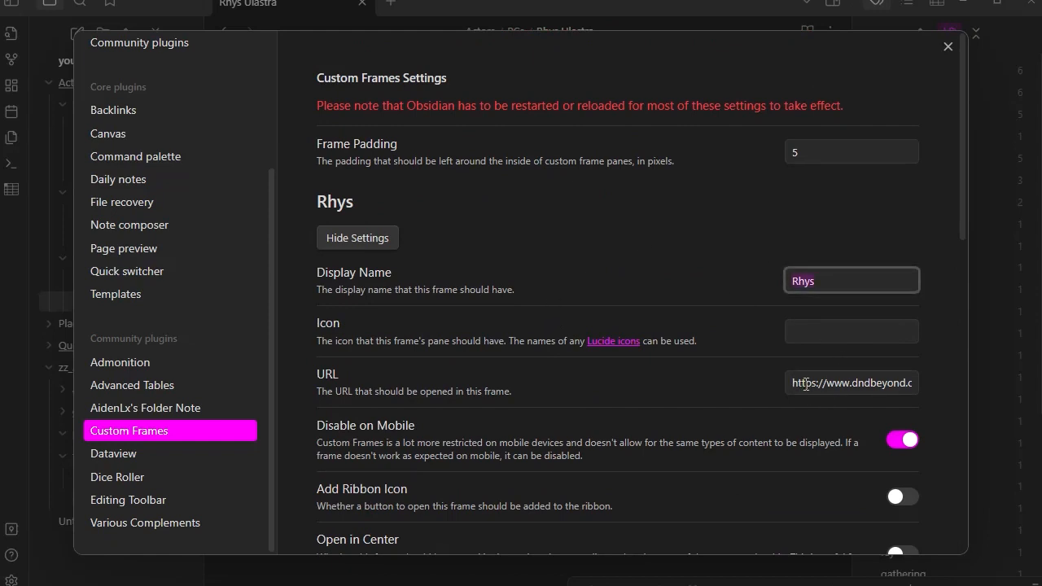
key(Tab)
click(940, 348)
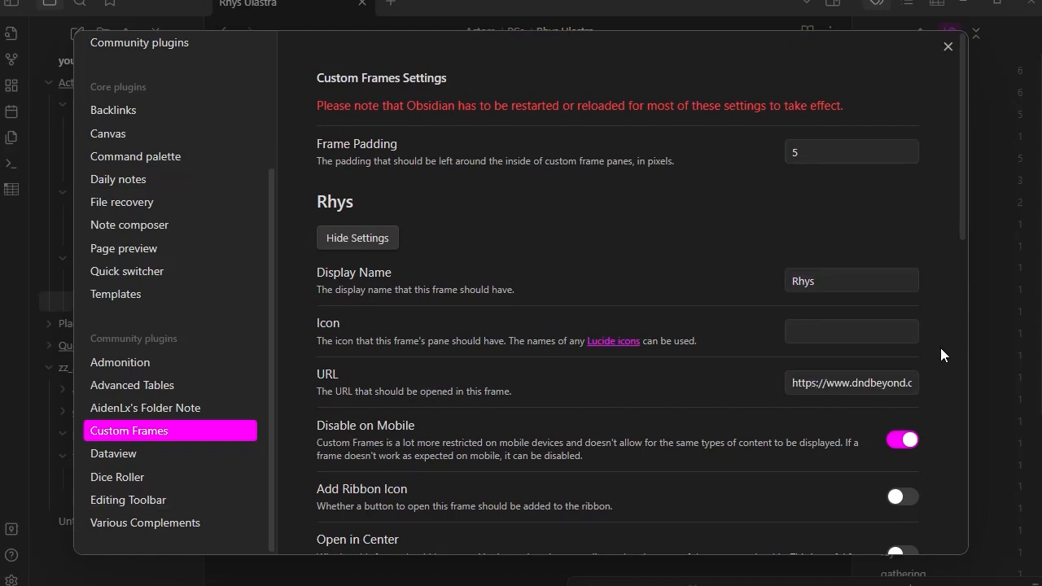
click(948, 47)
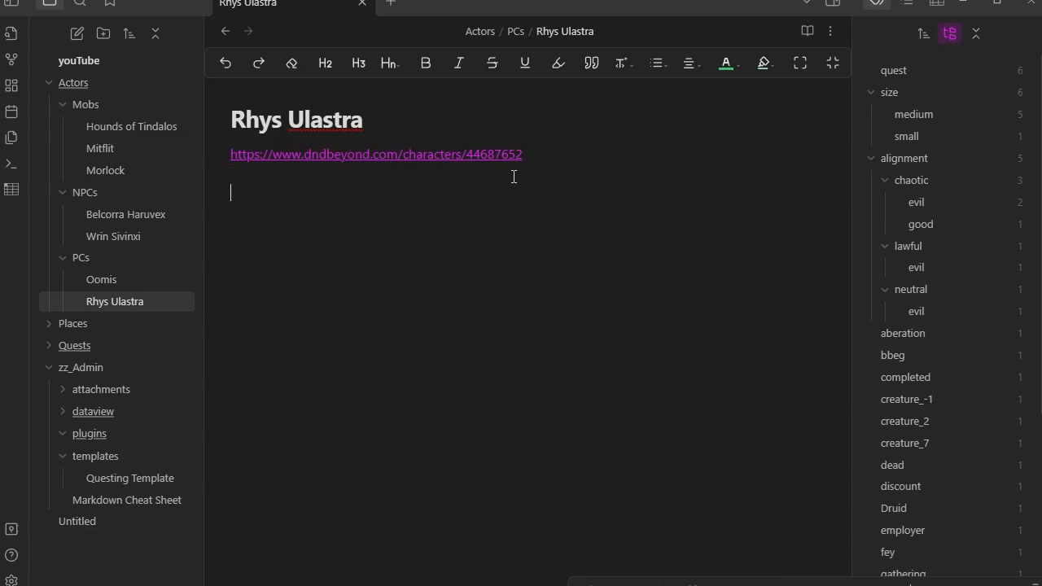
- Add a custom-frames code block containing "frame: Rhys" below the link in the Rhys Ulastra note and show the note in reading view
text(``custom-frames)
key(Return)
text(frame:)
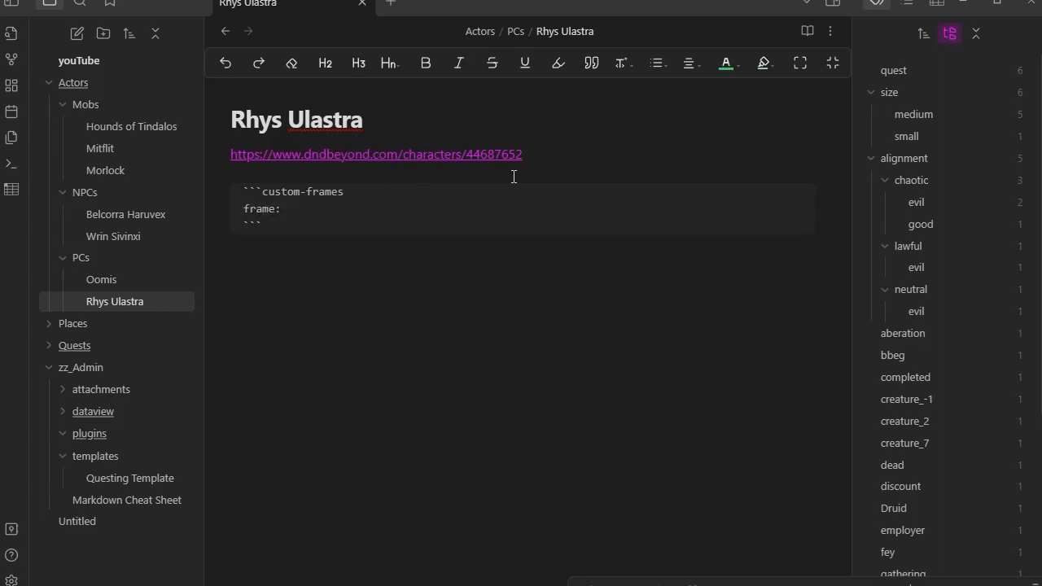
text( Rhys)
click(807, 31)
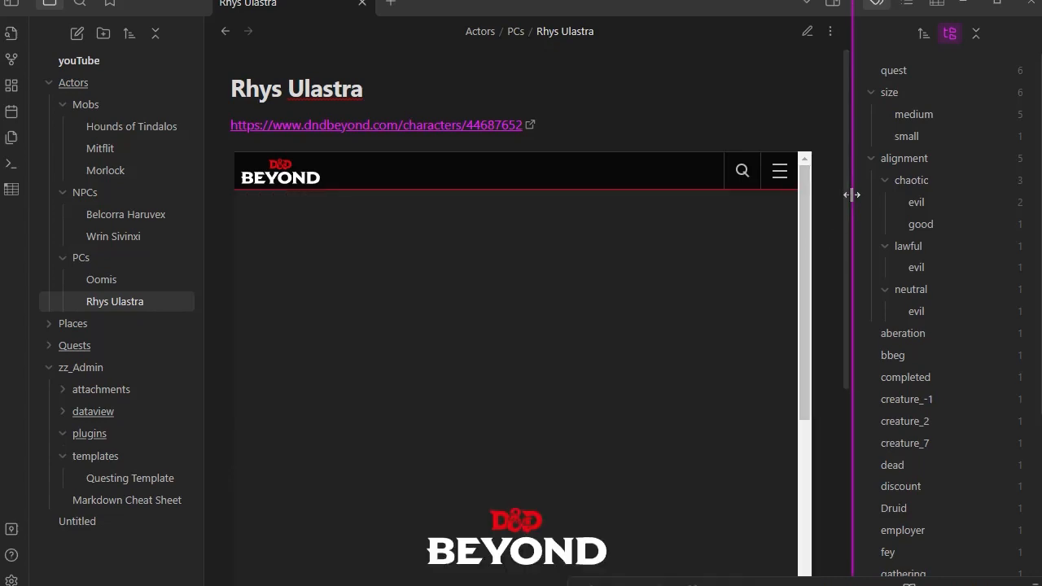
- Examine the Dexterity and Intelligence score details in the embedded D&D Beyond character sheet, closing each one
drag(847, 201, 848, 246)
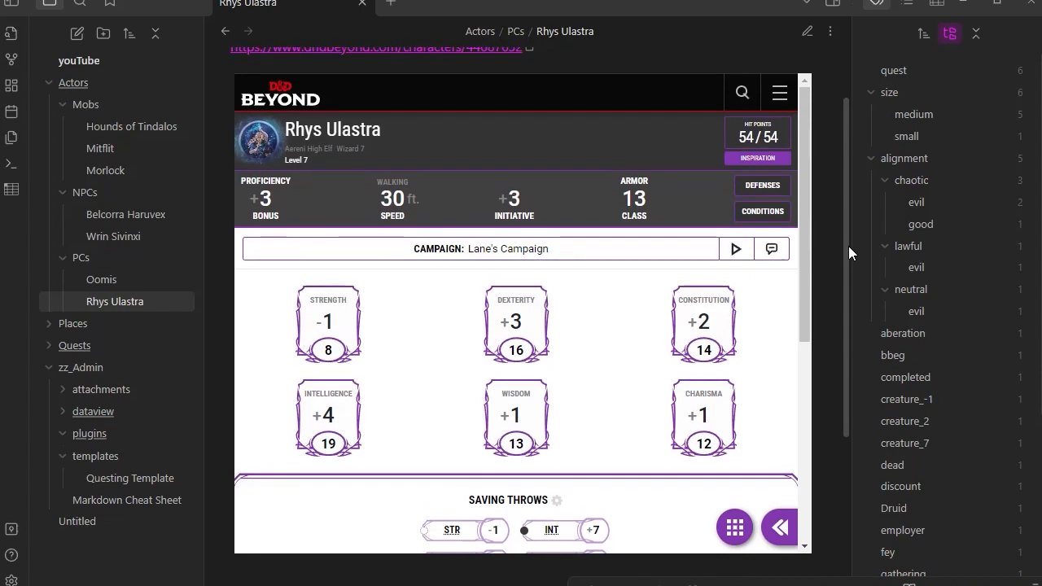
click(520, 347)
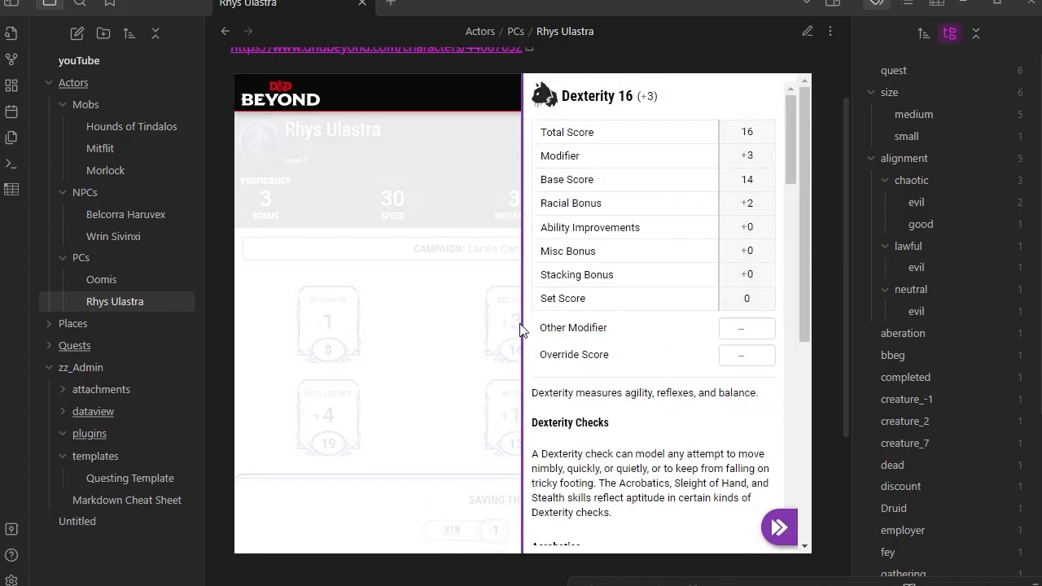
click(422, 157)
click(507, 329)
click(754, 333)
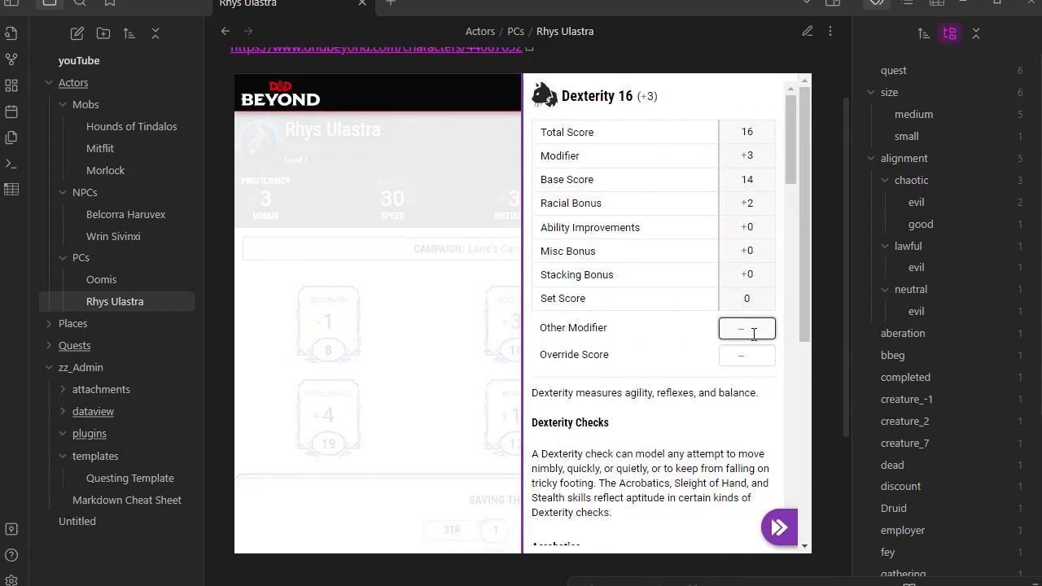
click(434, 128)
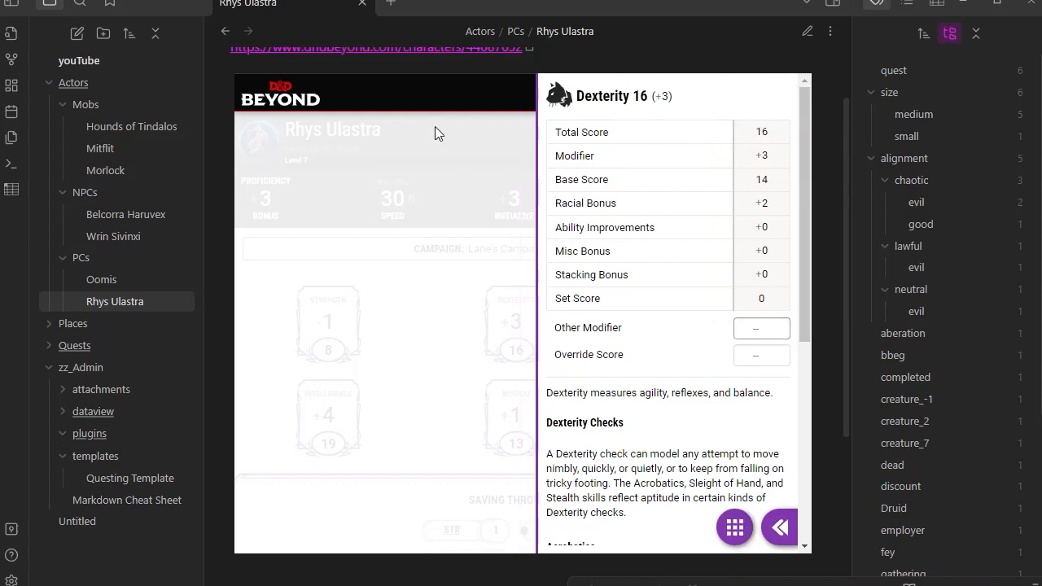
scroll(561, 210, down, 3)
scroll(610, 342, up, 3)
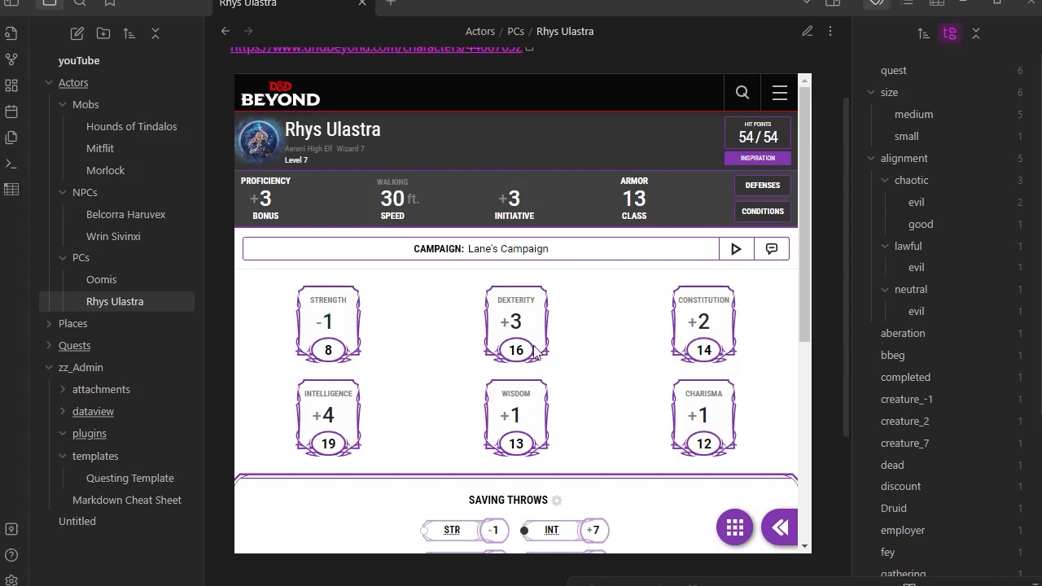
click(343, 423)
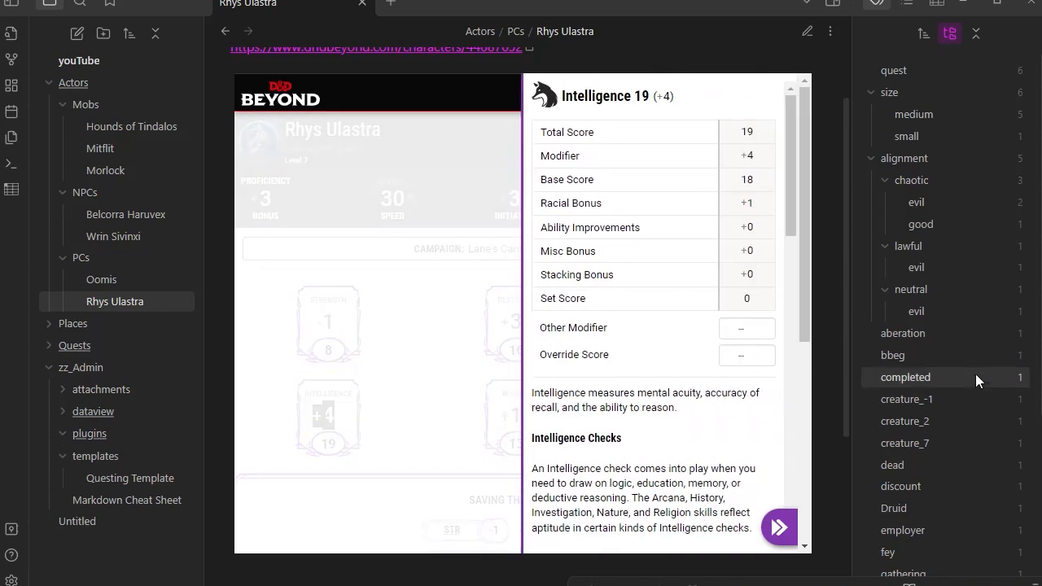
click(426, 217)
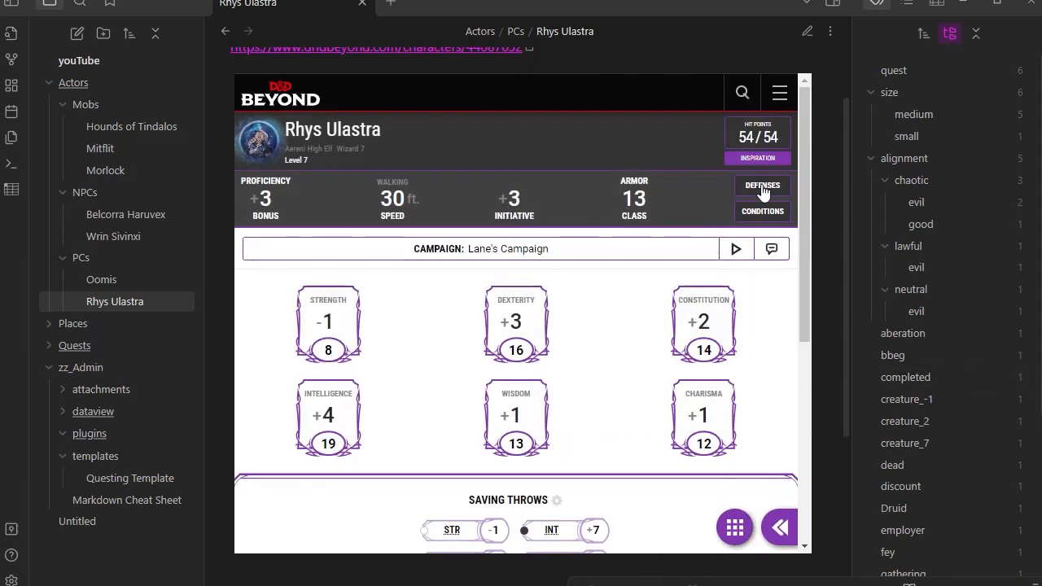
- Open the Skills section of the embedded character sheet and look through the whole skill list
click(736, 527)
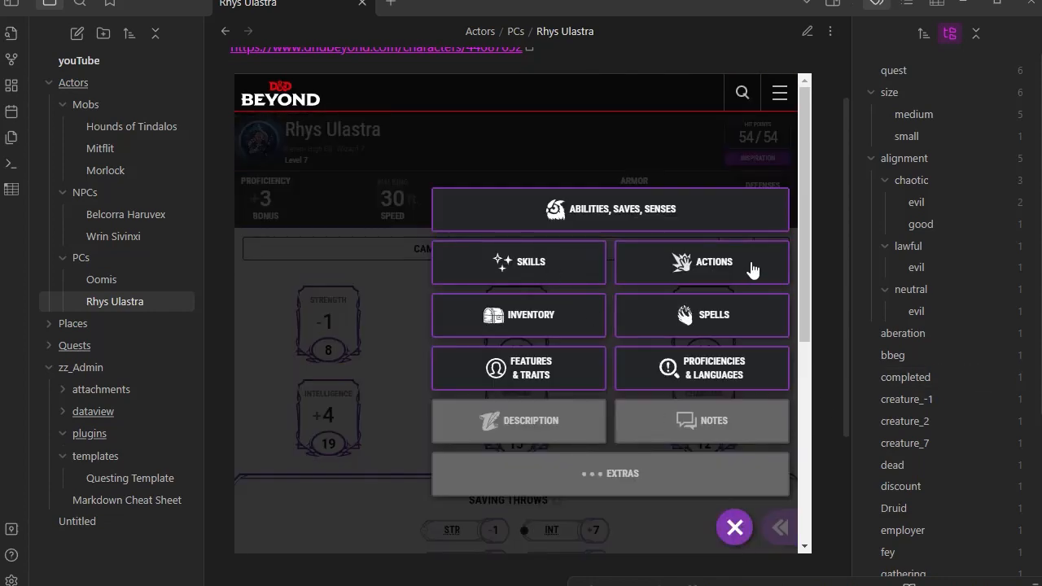
click(518, 263)
scroll(506, 331, down, 2)
scroll(505, 331, down, 3)
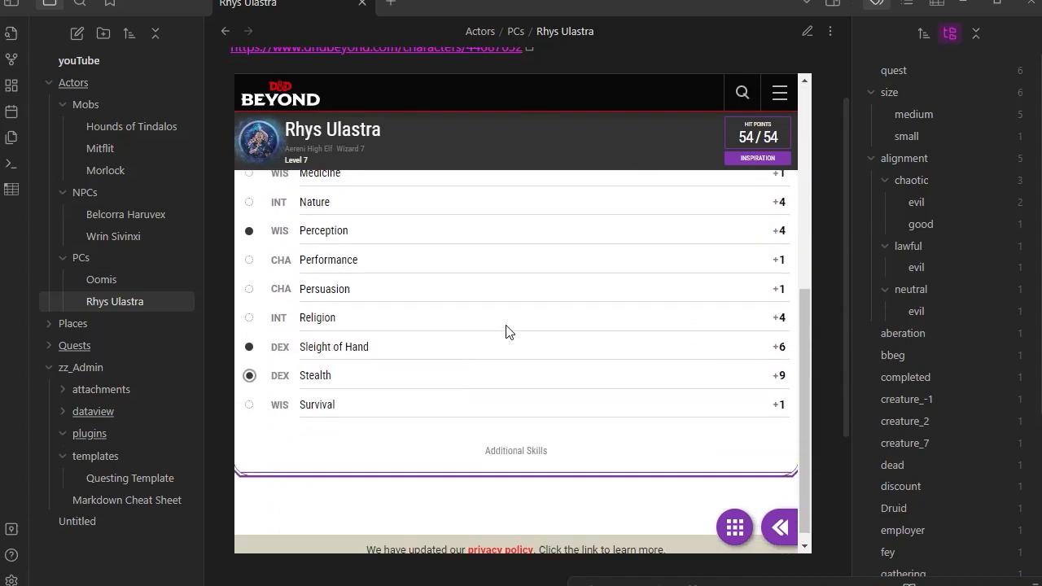
scroll(551, 349, up, 5)
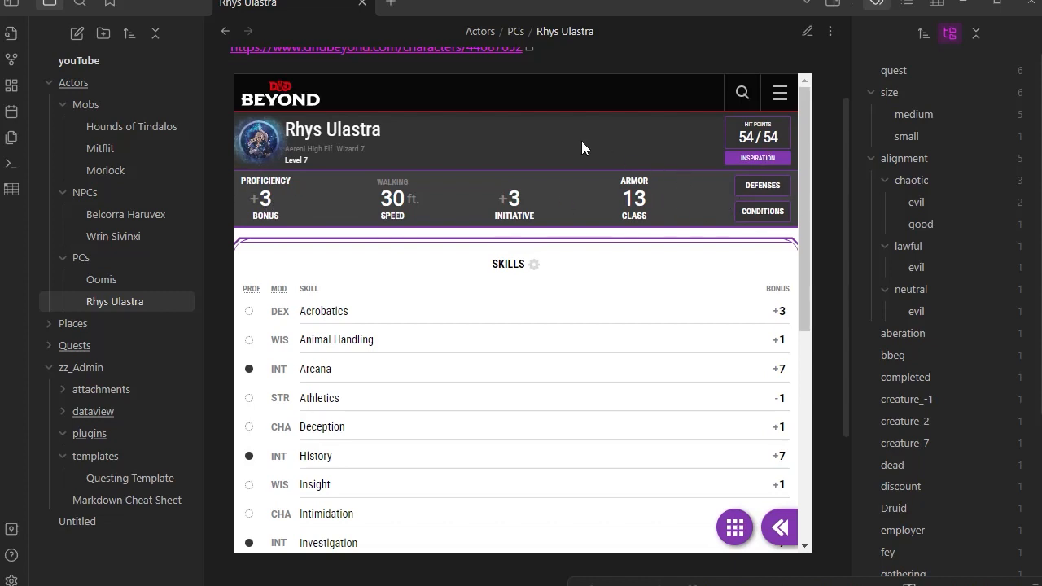
scroll(575, 375, down, 5)
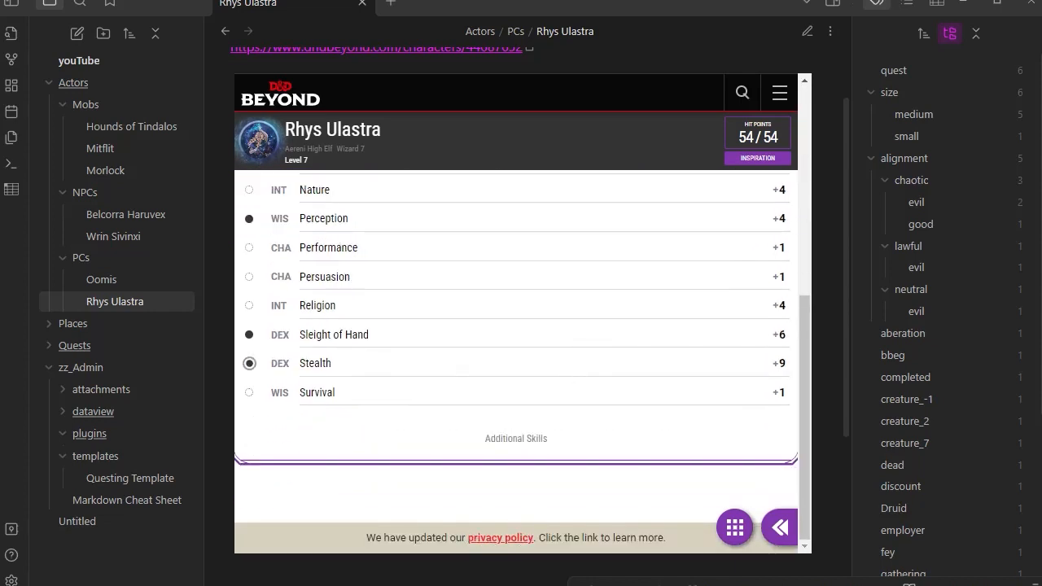
scroll(730, 407, up, 5)
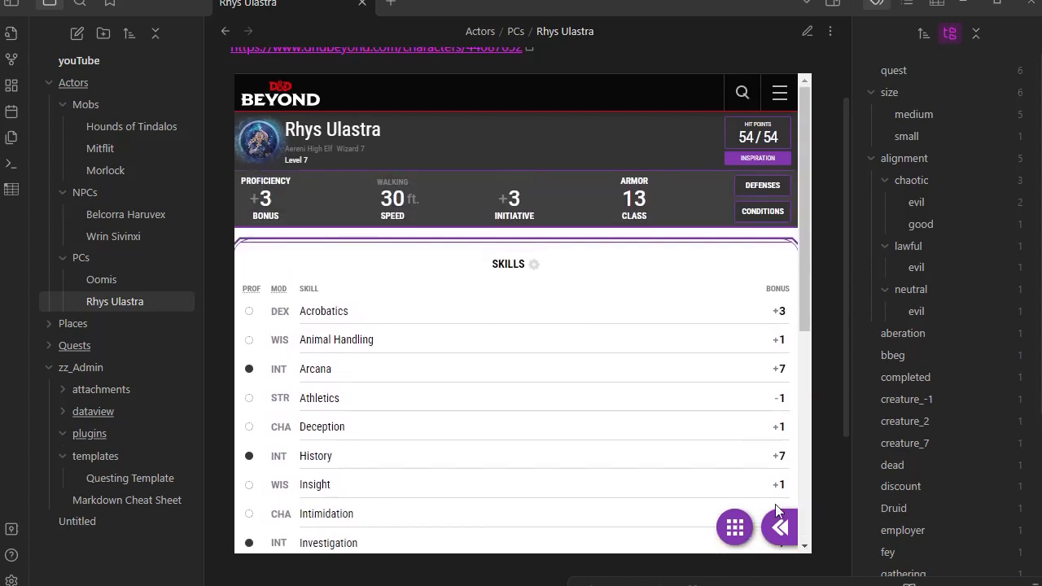
- Open the character's Inventory section and inspect the Adjust Coin fields and Add option in Manage Coin
click(735, 528)
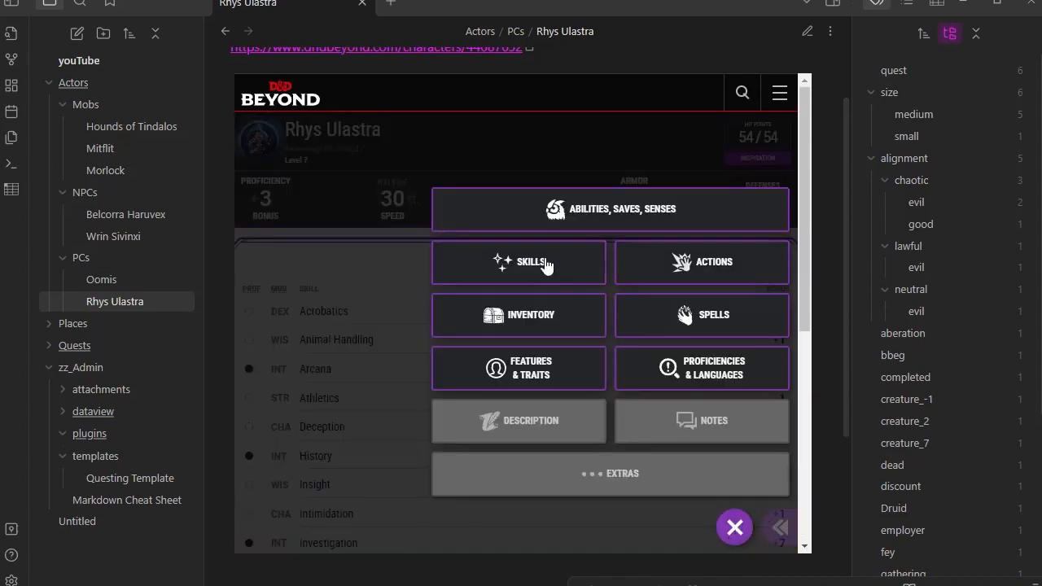
click(523, 317)
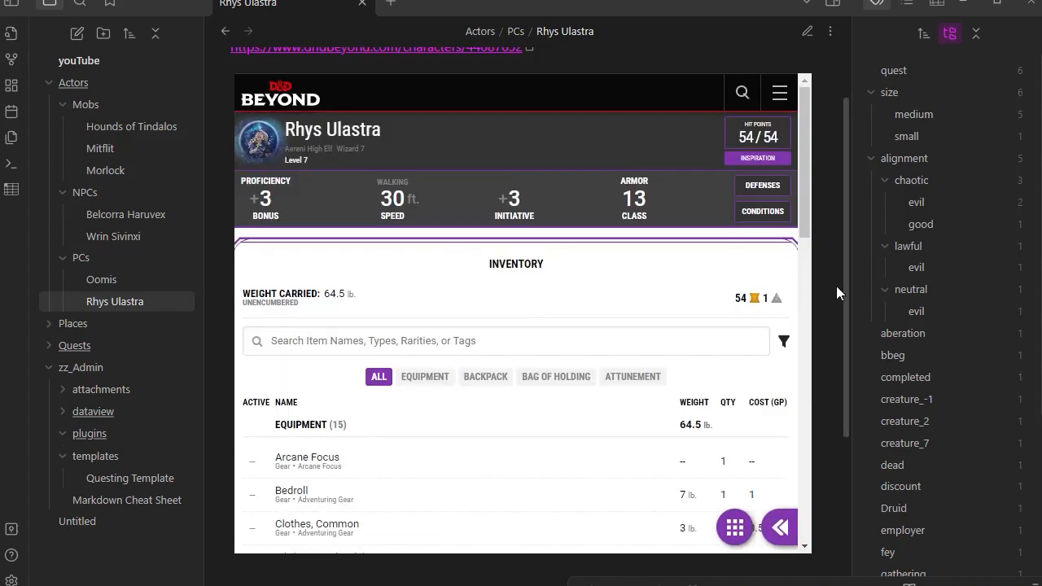
click(745, 302)
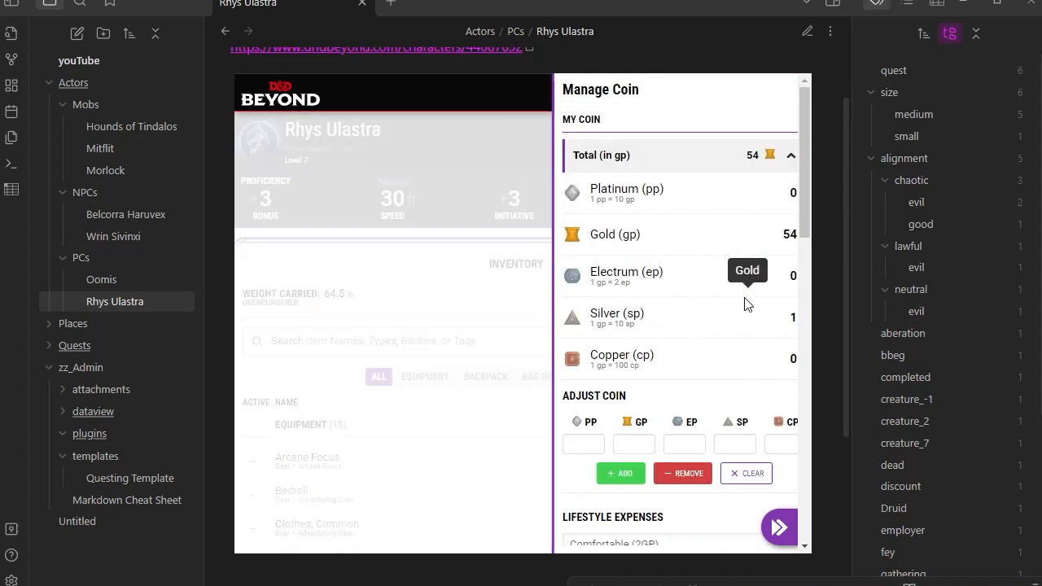
click(611, 446)
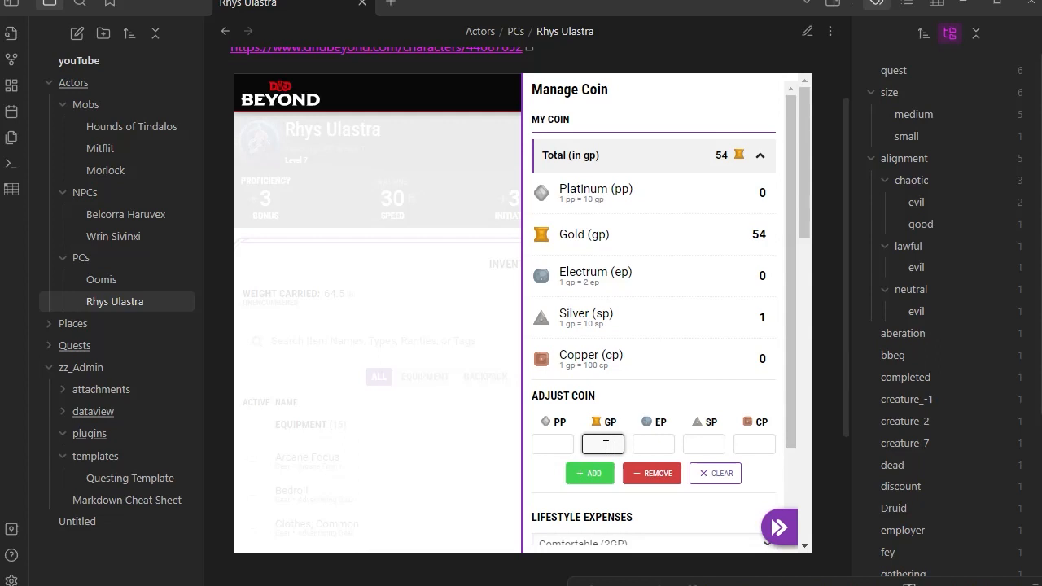
key(Tab)
key(Tab)
key(shift+Tab)
key(shift+Tab)
key(shift+Tab)
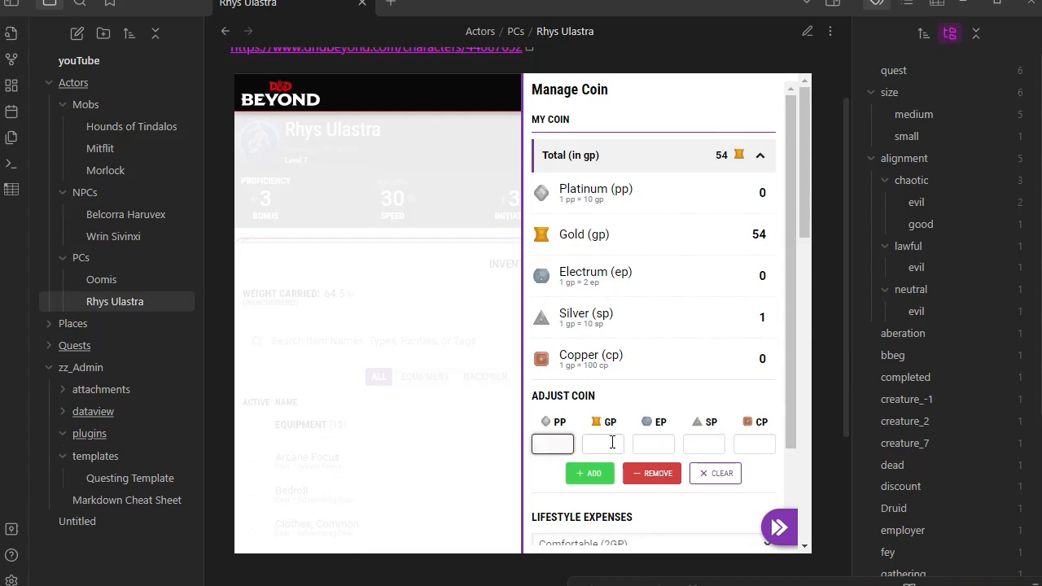
key(Tab)
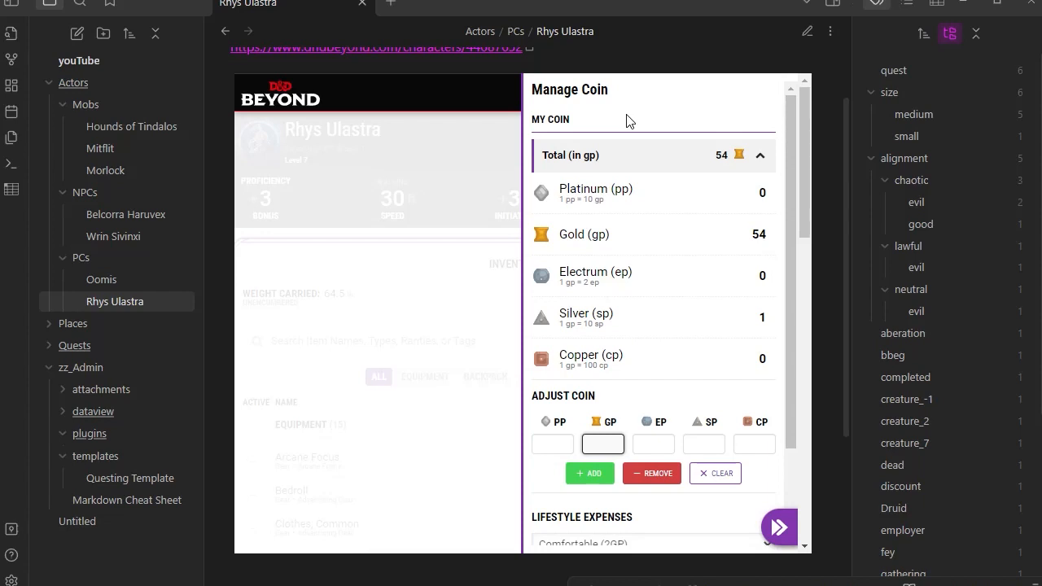
click(591, 485)
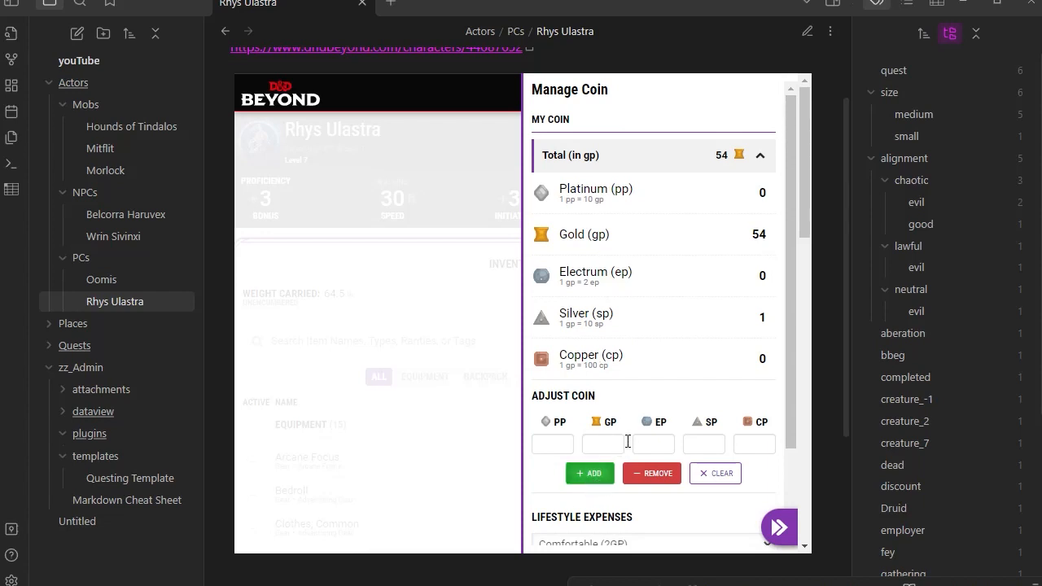
- Close Manage Coin and look through the inventory from the equipment to the attuned items
click(437, 135)
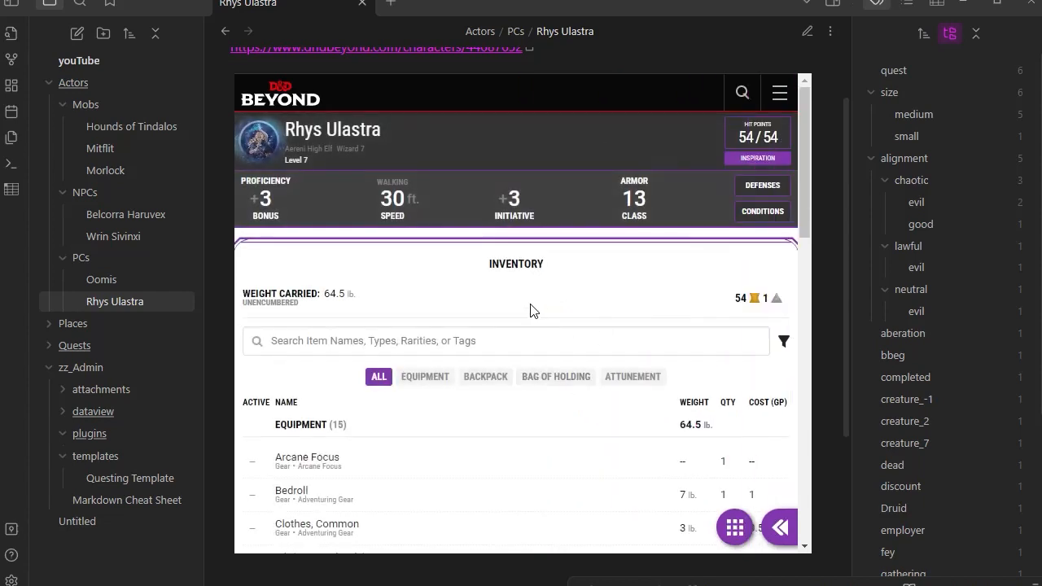
scroll(468, 216, down, 10)
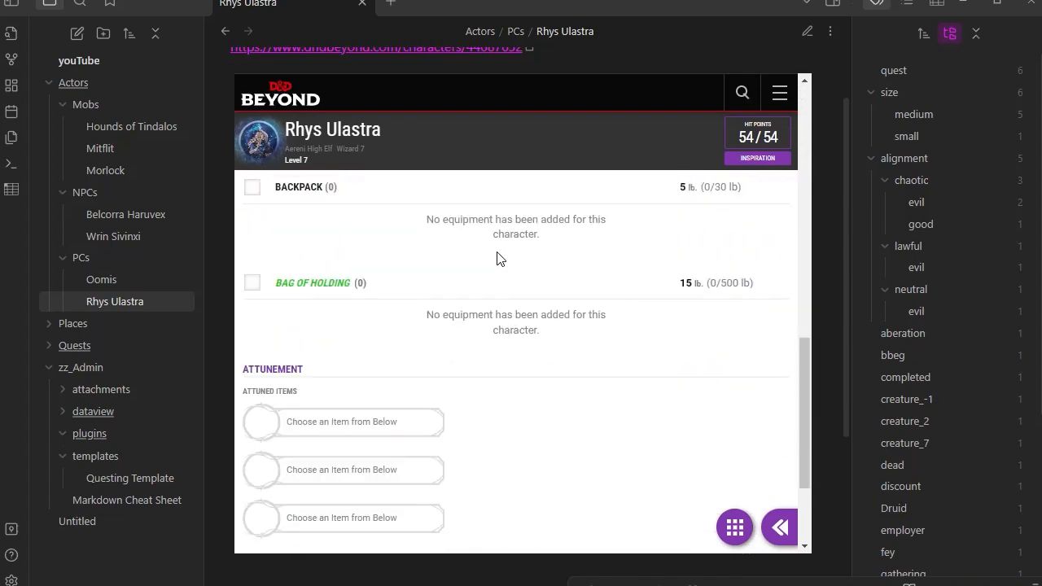
scroll(499, 259, up, 10)
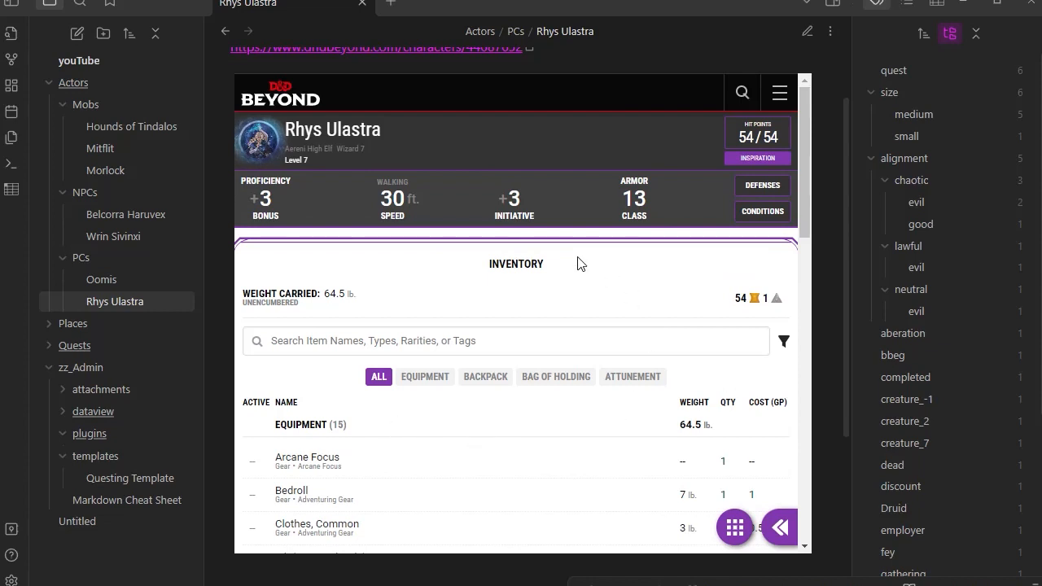
- Finish looking through the inventory, open the Actions section and look through its combat actions, bonus actions, reactions and other abilities
scroll(610, 263, down, 10)
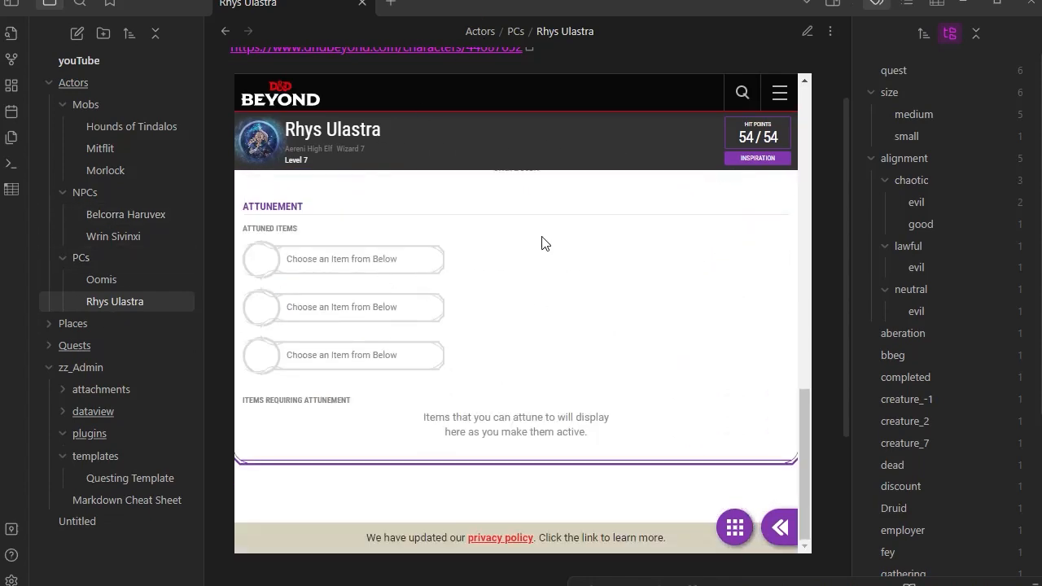
scroll(554, 277, up, 5)
click(735, 528)
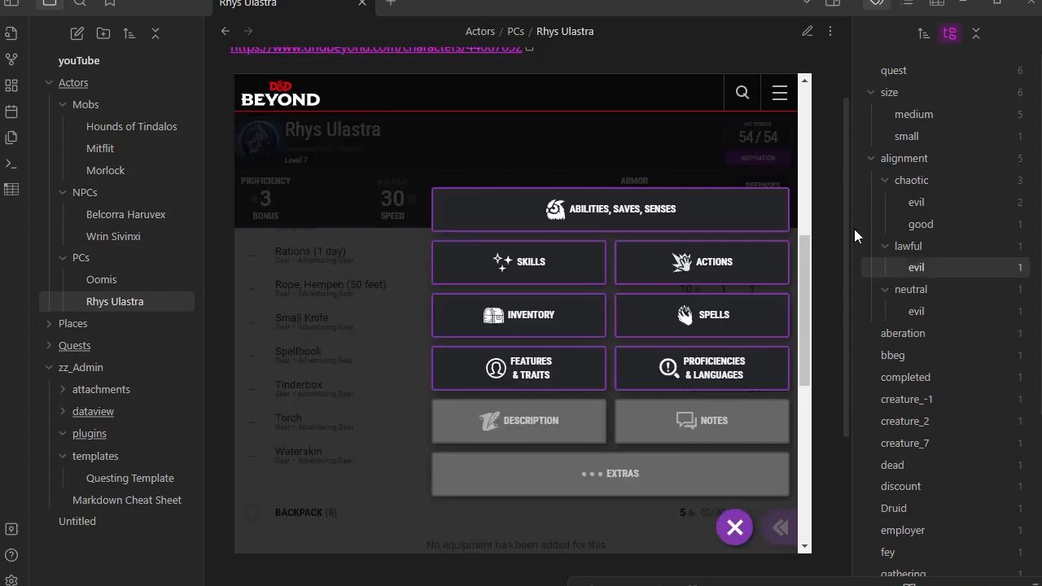
click(697, 262)
scroll(462, 333, down, 8)
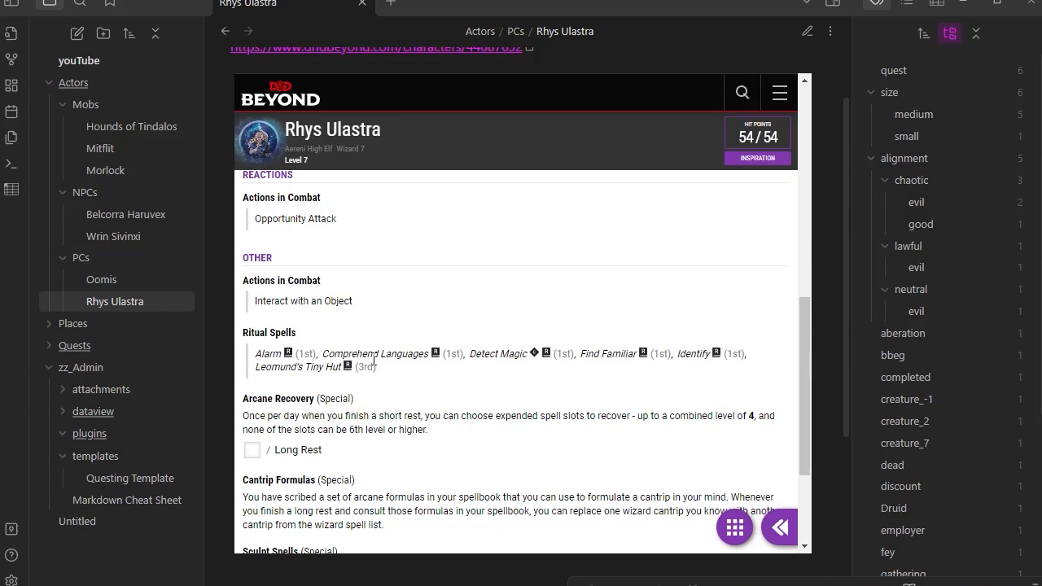
scroll(627, 368, up, 3)
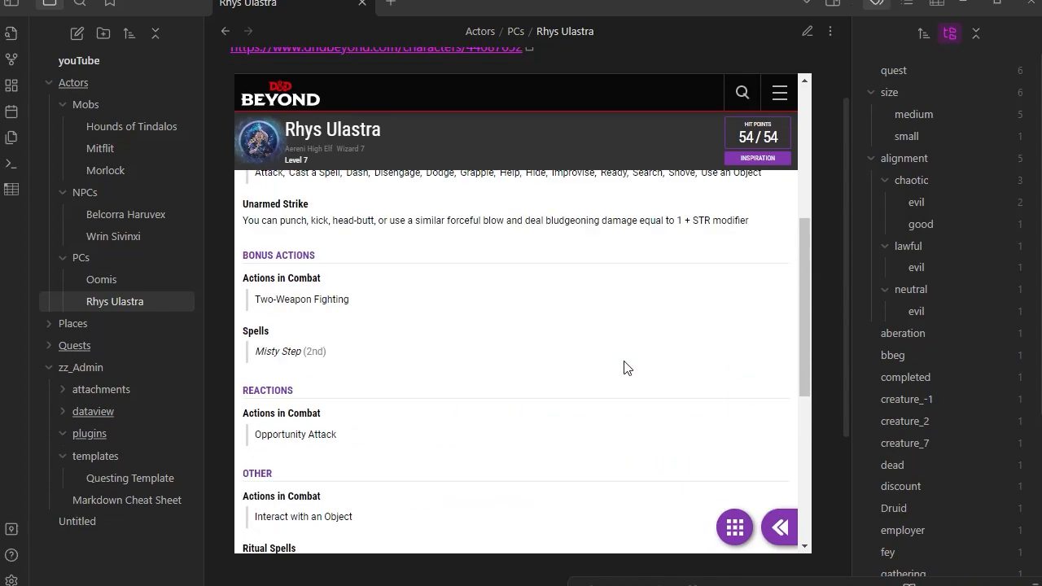
scroll(627, 368, up, 5)
- Open the Spells section of the embedded character sheet and look through the spells of every level
click(735, 527)
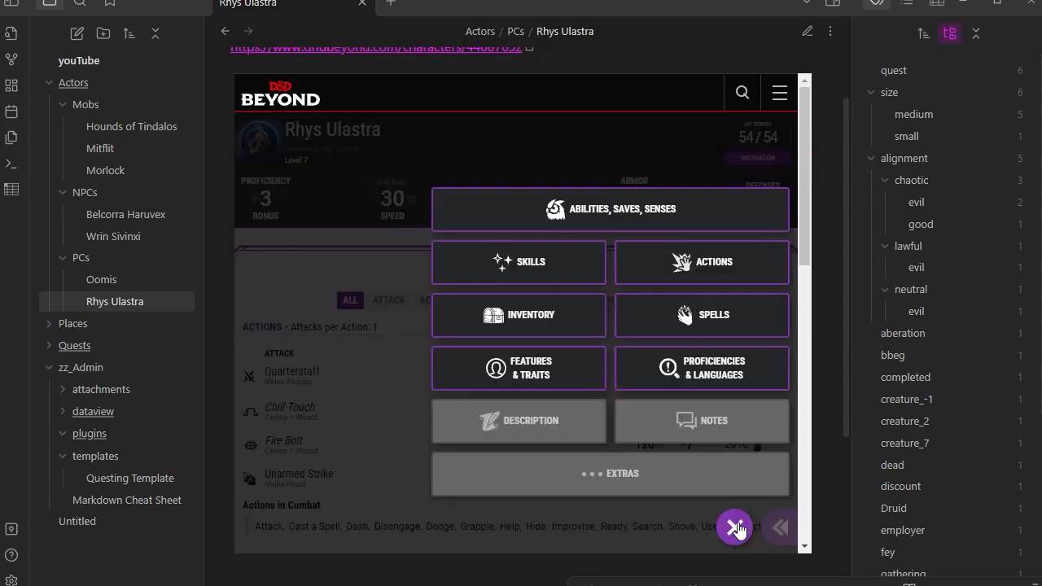
click(744, 317)
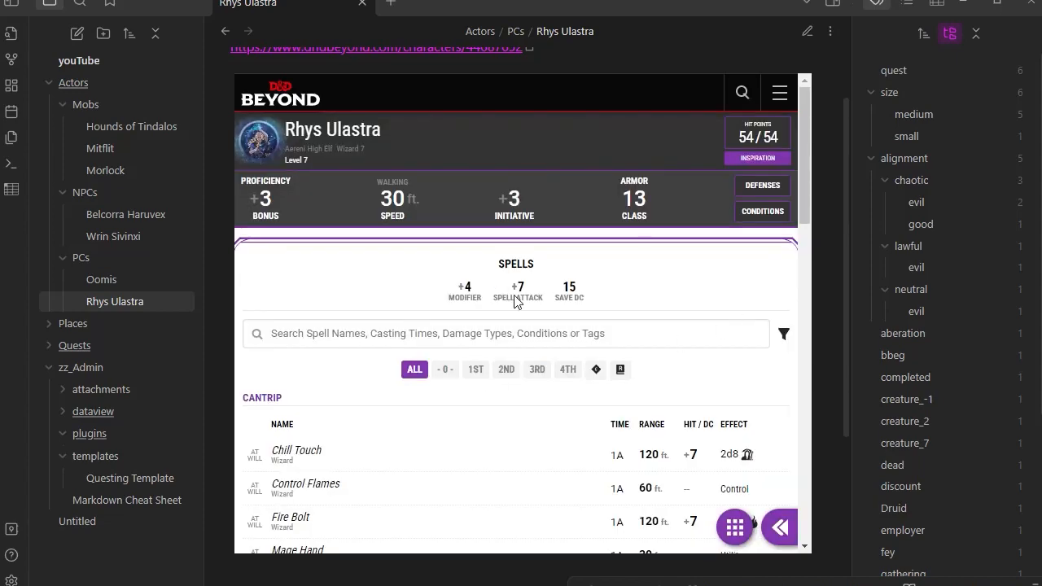
scroll(537, 334, down, 12)
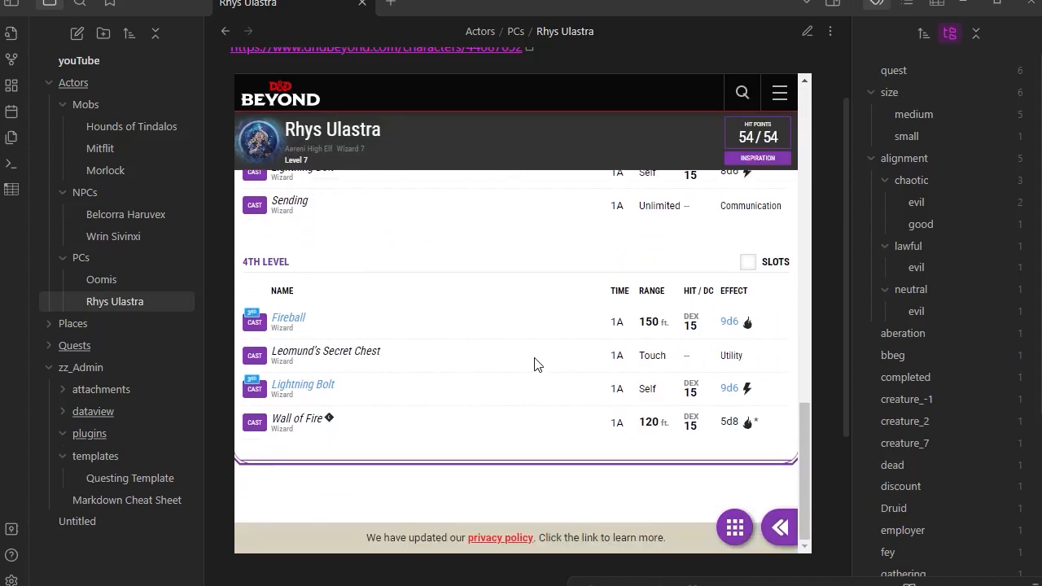
scroll(533, 366, up, 10)
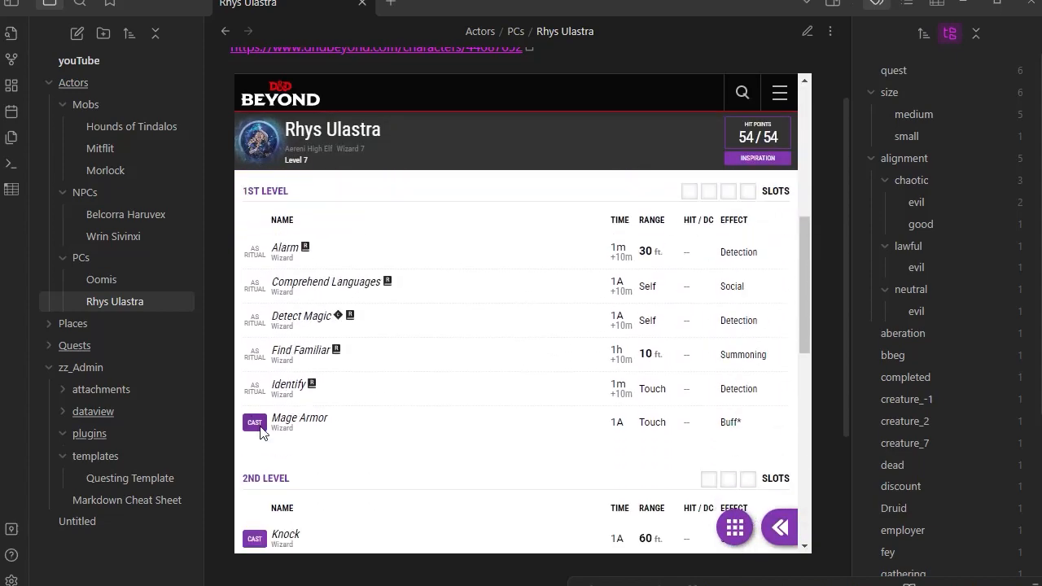
- Open the Mage Armor spell's details to inspect its casting option, and close them again
click(259, 428)
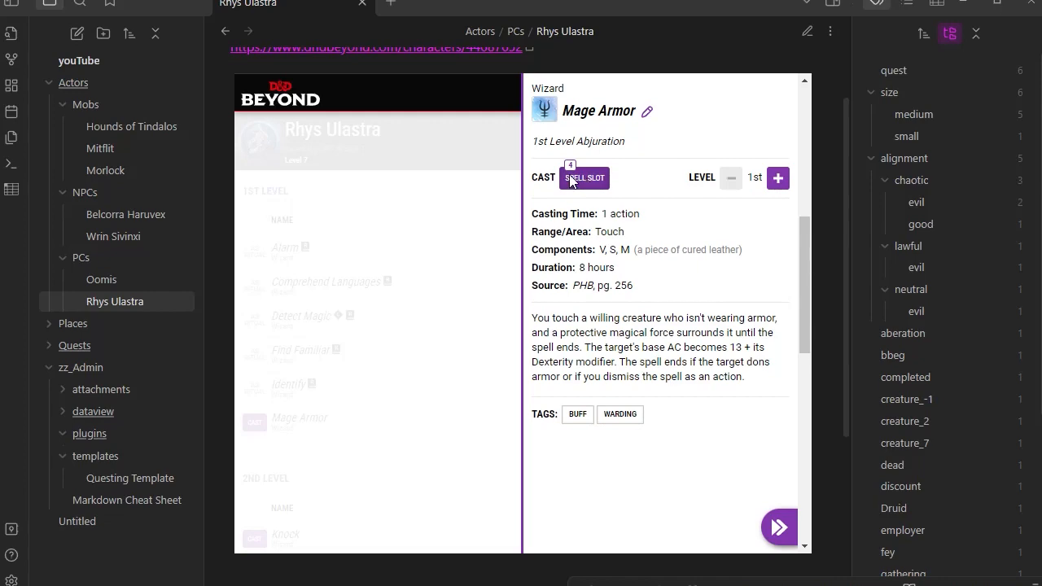
click(426, 111)
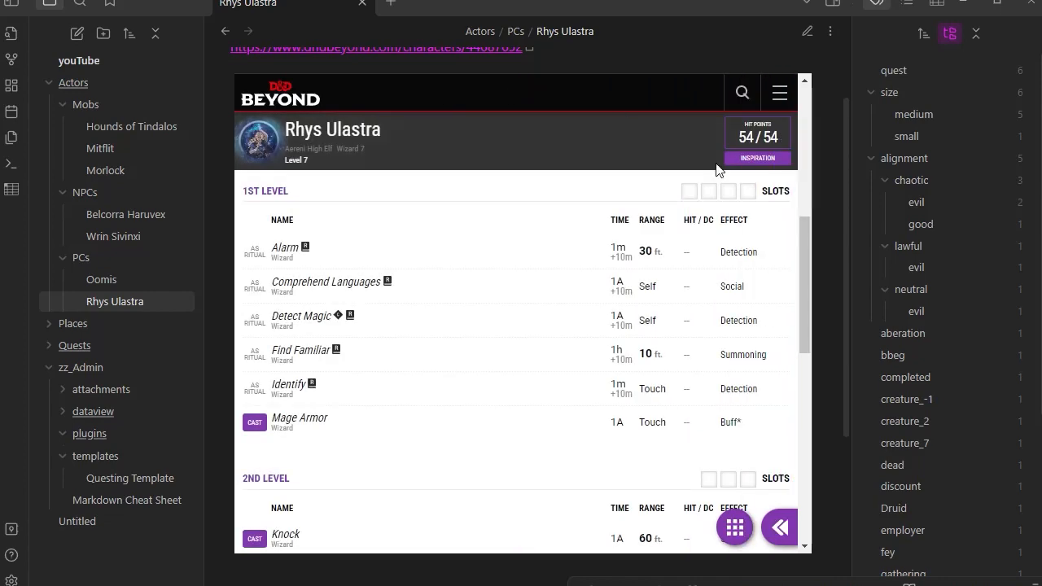
scroll(644, 352, up, 1)
scroll(644, 352, up, 5)
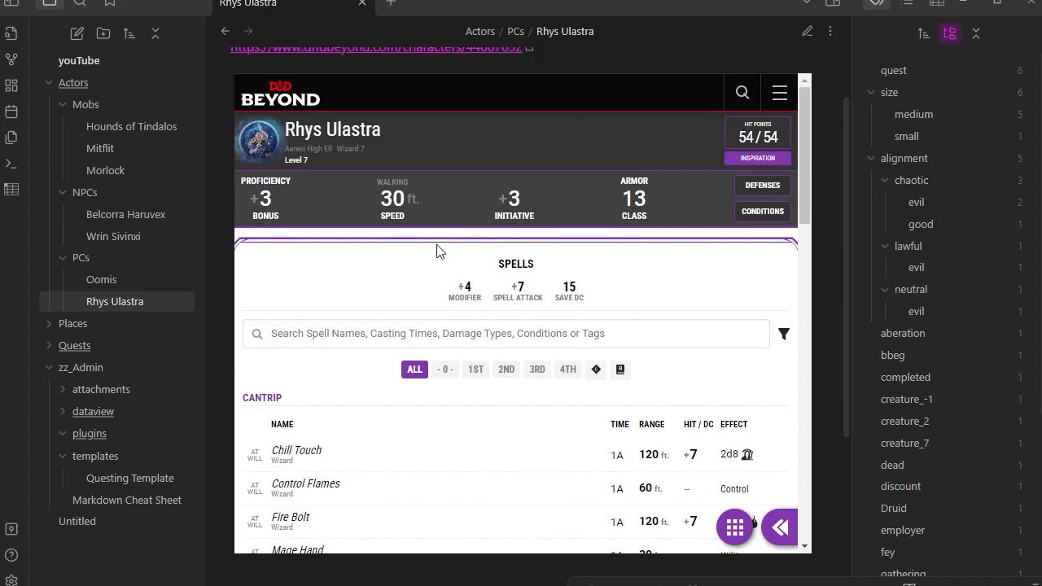
- Look over the embedded sheet's cantrips and 1st level spells, along with the note's title and D&D Beyond link
scroll(584, 445, down, 4)
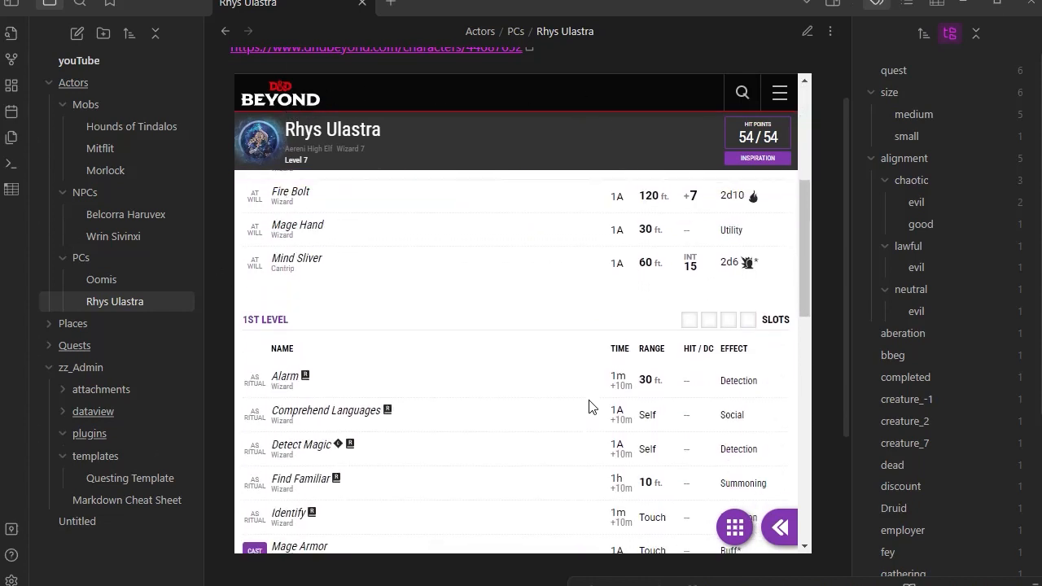
scroll(587, 407, up, 1)
scroll(587, 407, up, 3)
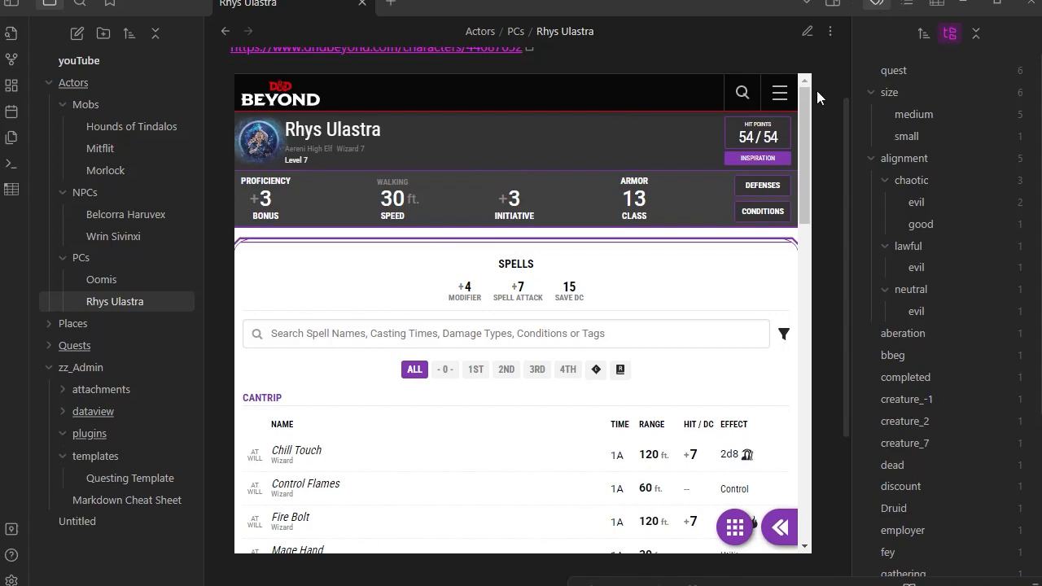
scroll(831, 138, up, 2)
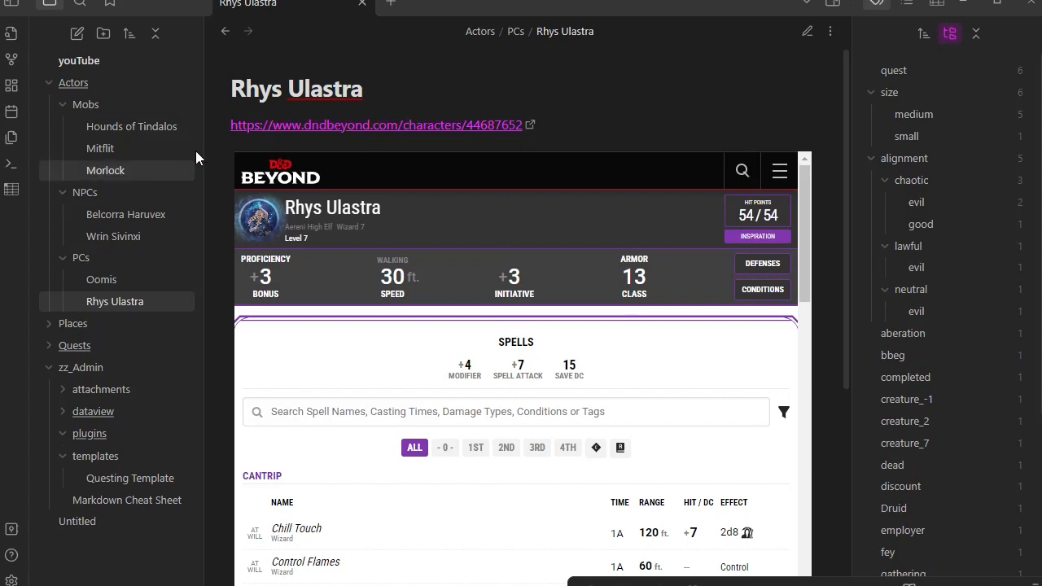
scroll(806, 528, down, 3)
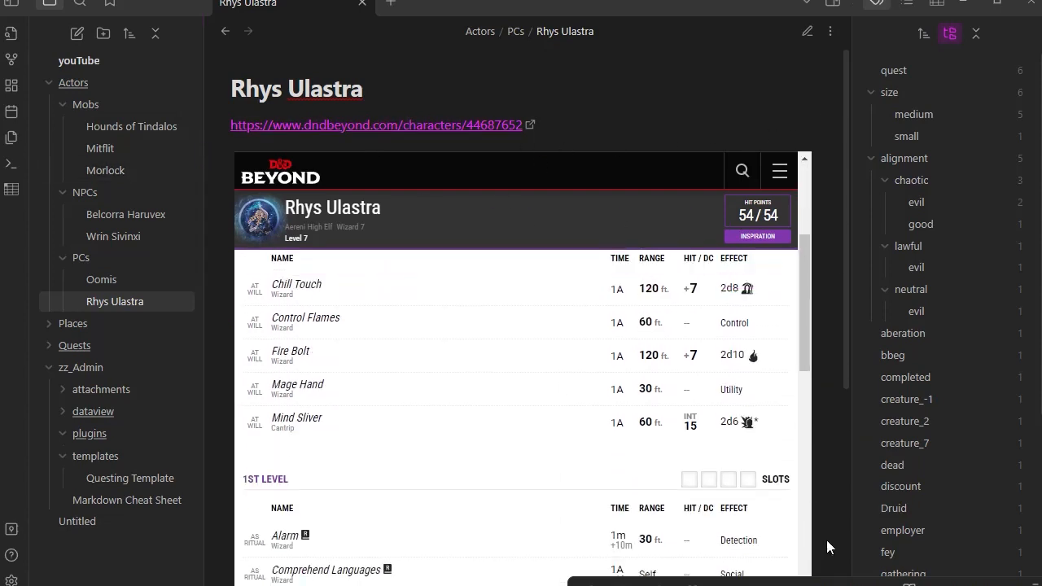
scroll(827, 540, down, 5)
scroll(391, 209, up, 6)
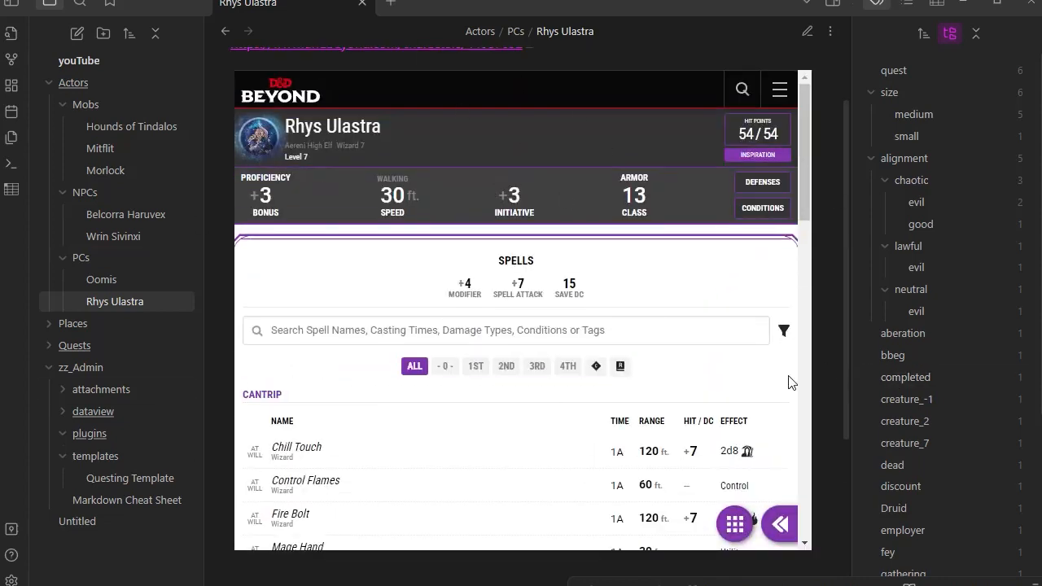
scroll(795, 253, up, 2)
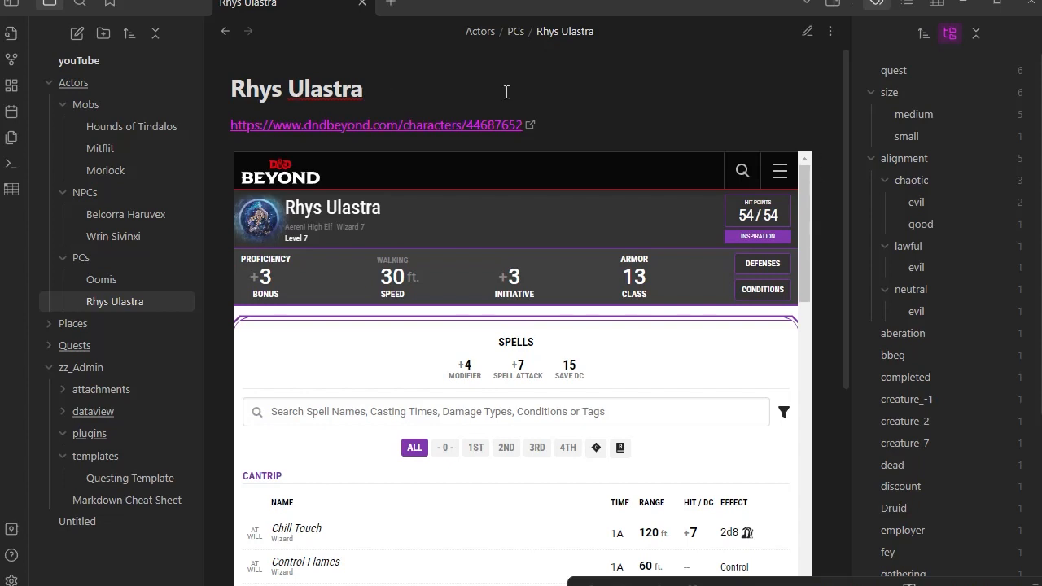
scroll(827, 271, down, 1)
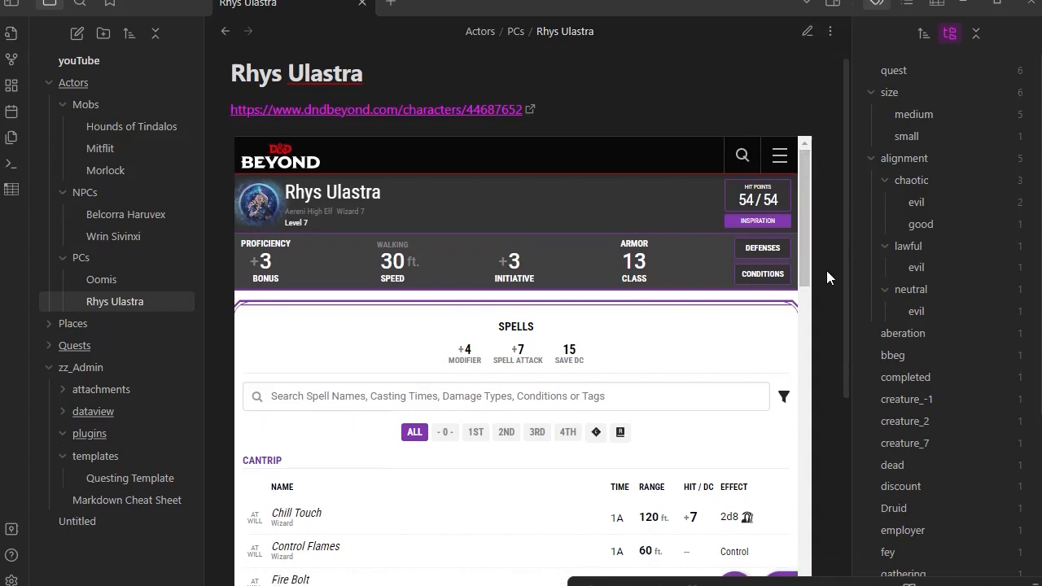
scroll(826, 270, down, 4)
scroll(827, 270, up, 5)
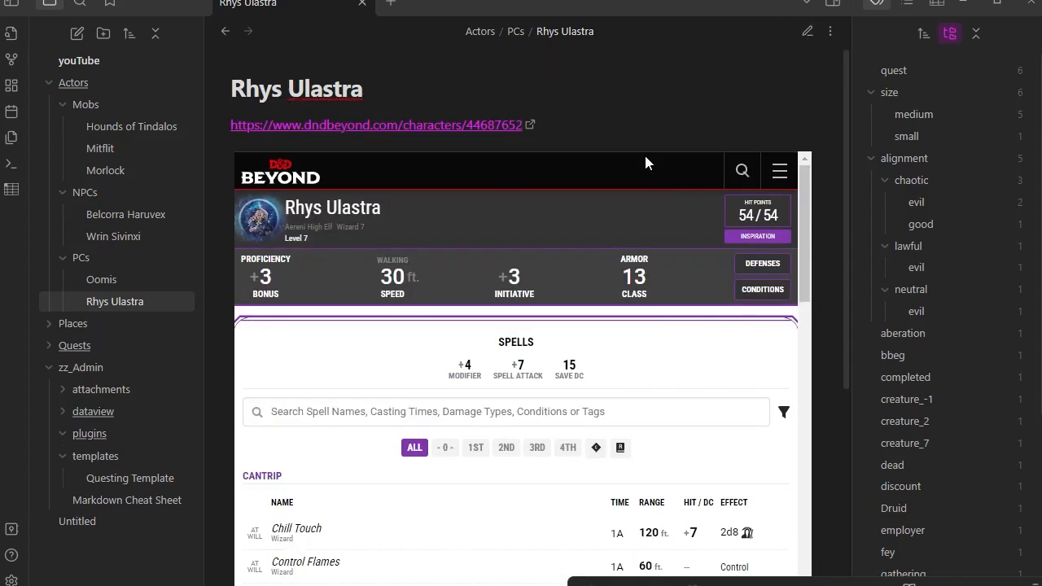
- Switch the character note to editing, and examine the inline code and codeblock syntax in the Markdown Cheat Sheet note
click(807, 32)
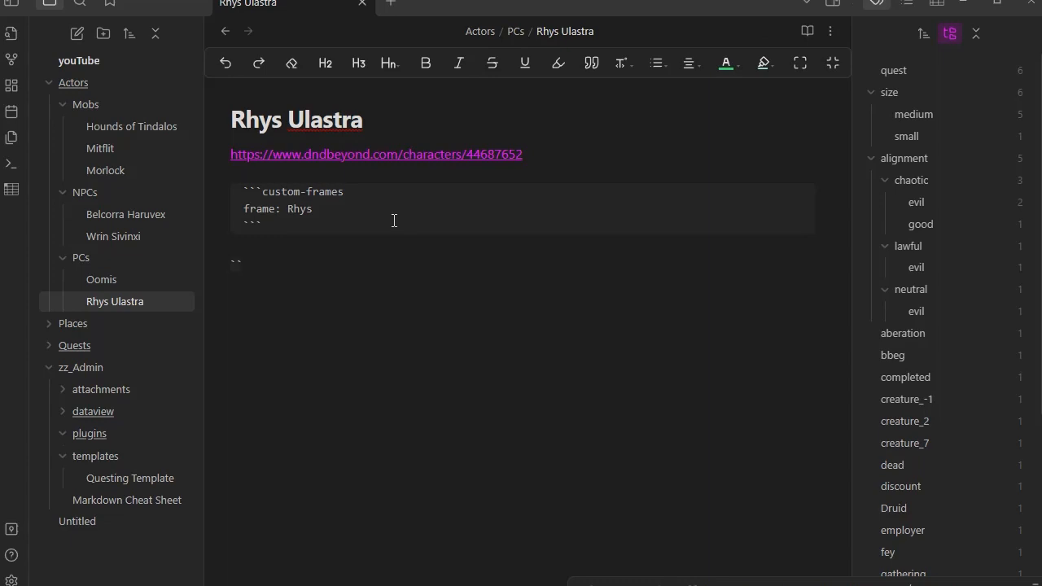
click(127, 500)
scroll(521, 317, down, 5)
scroll(517, 330, down, 15)
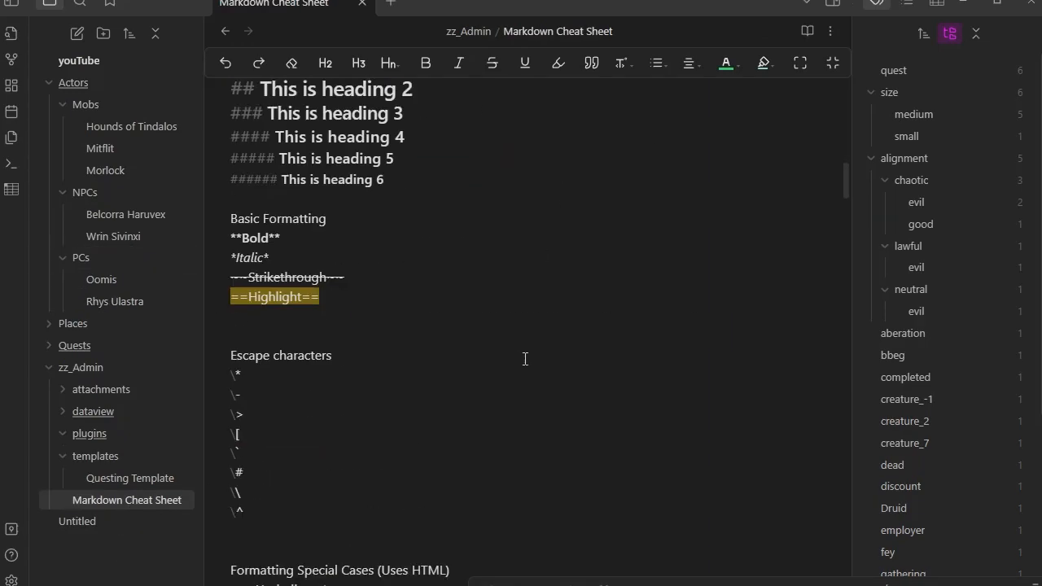
scroll(526, 359, down, 20)
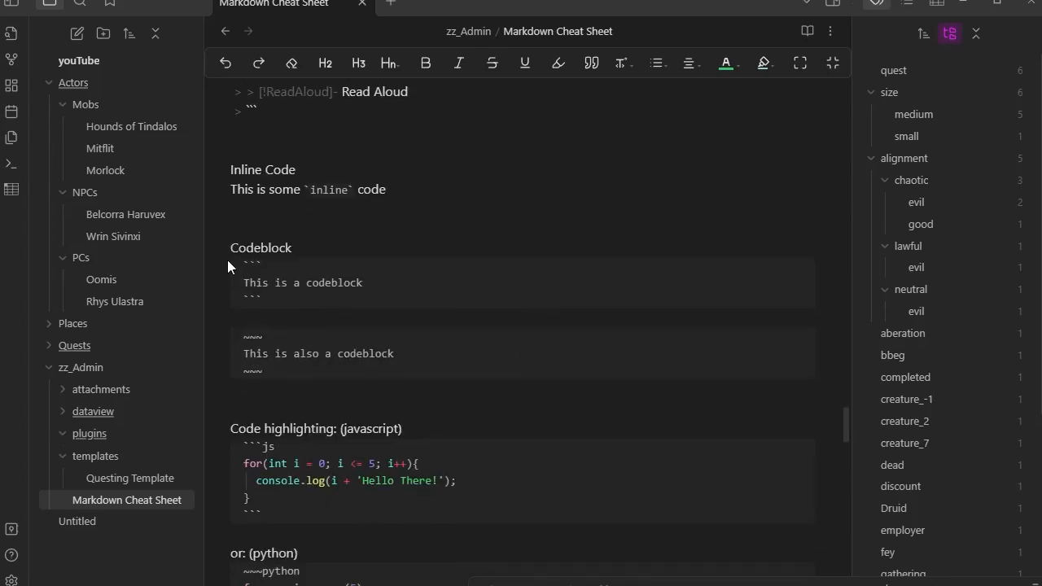
scroll(261, 454, down, 3)
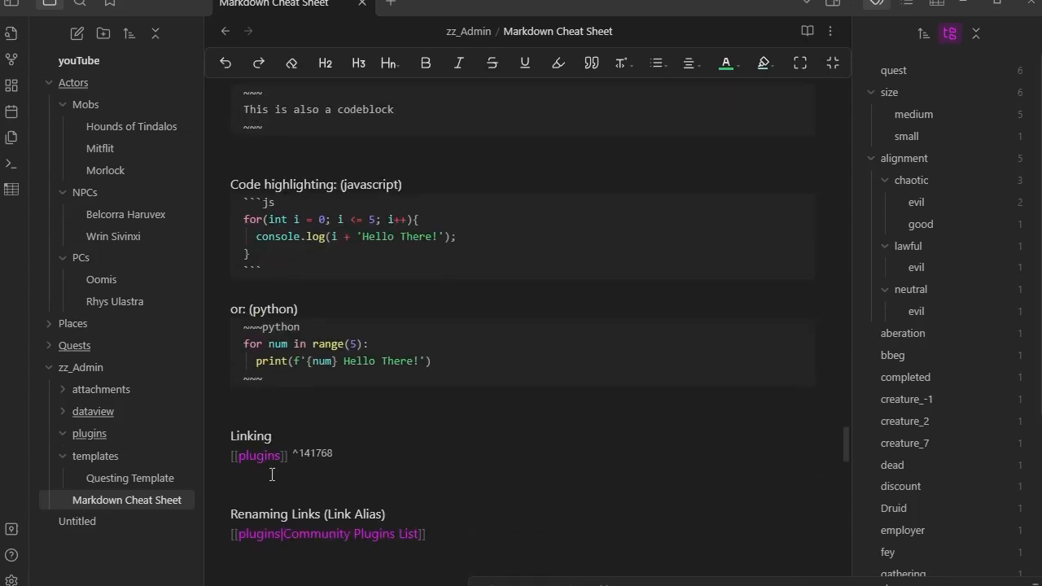
scroll(472, 431, up, 10)
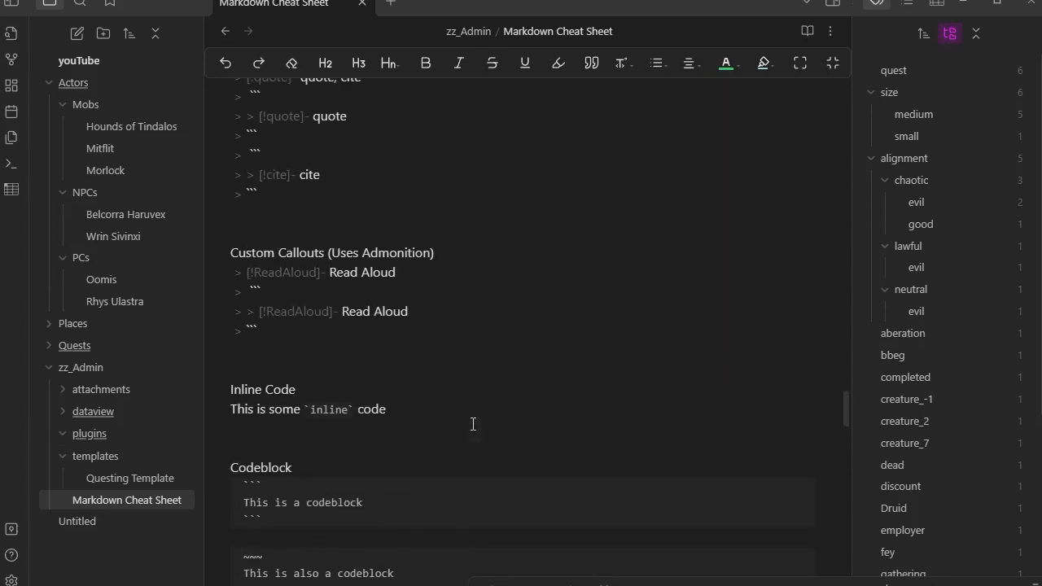
scroll(482, 421, up, 6)
scroll(482, 421, down, 8)
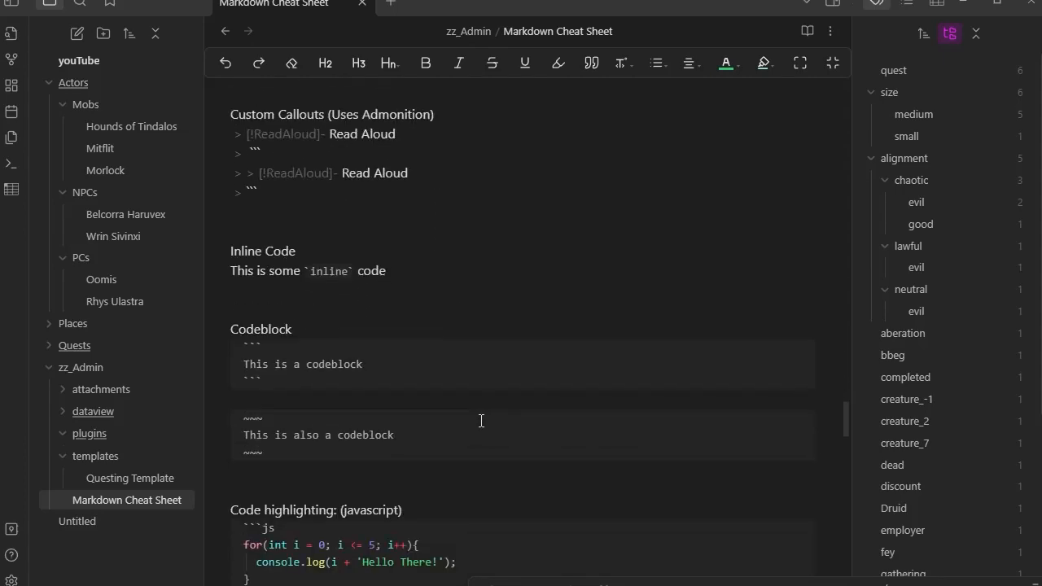
scroll(415, 394, down, 3)
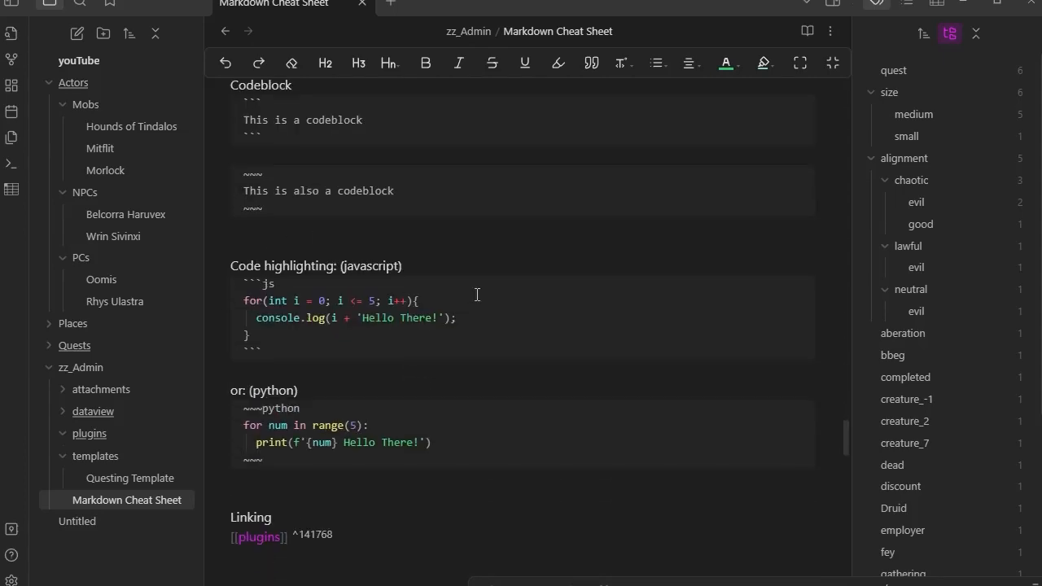
scroll(477, 295, down, 12)
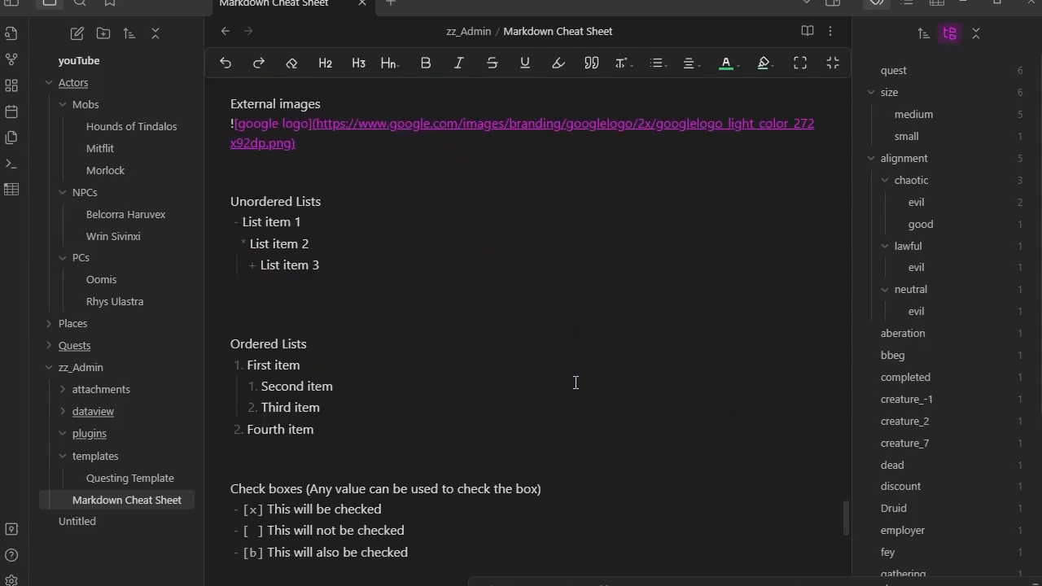
scroll(575, 383, up, 10)
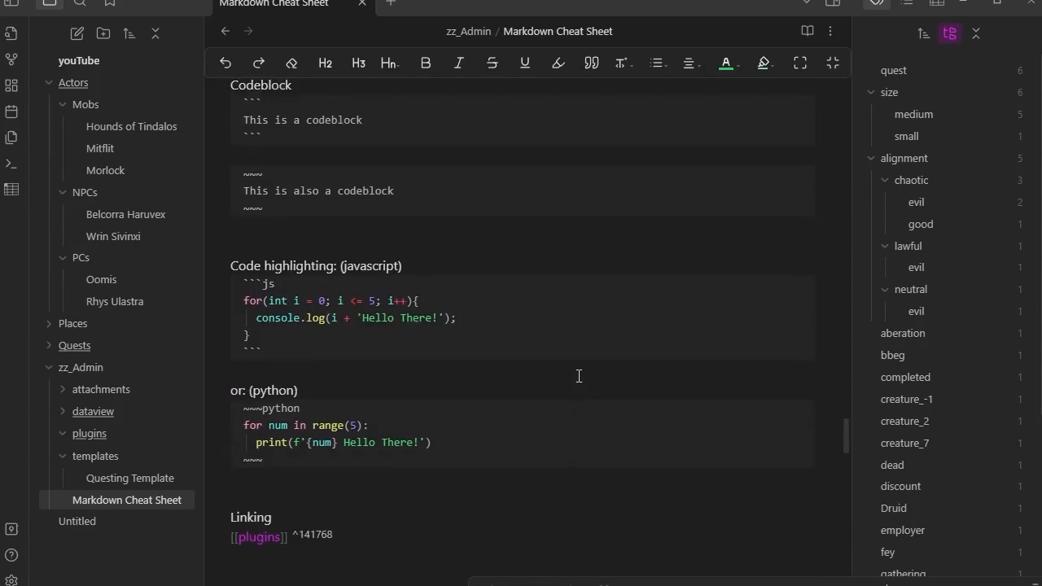
scroll(582, 380, up, 3)
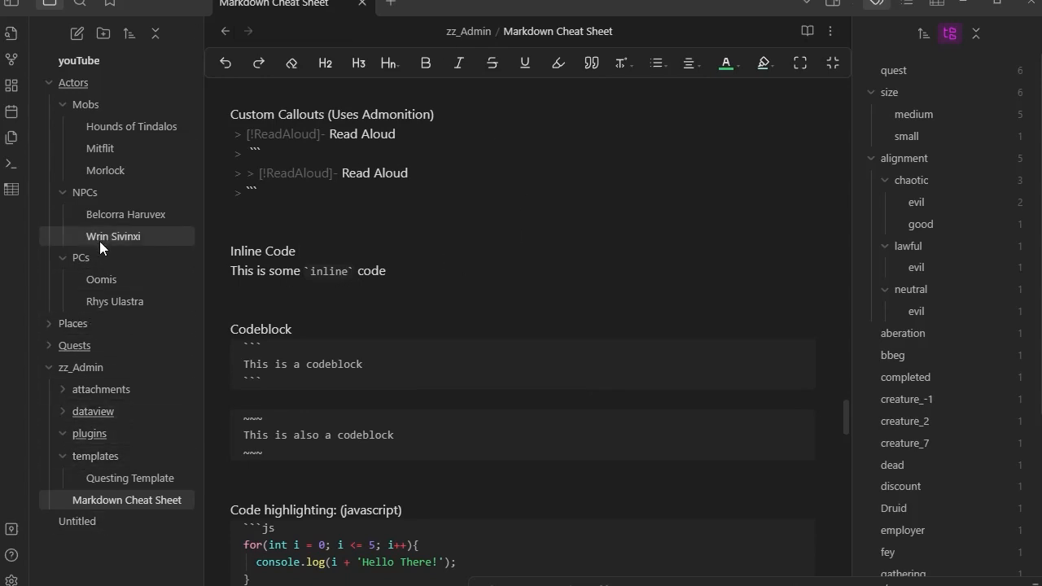
- In the Rhys Ulastra note, add an inline code dice roll of 2d20kh+5 below the custom frame and show it in reading view
click(107, 301)
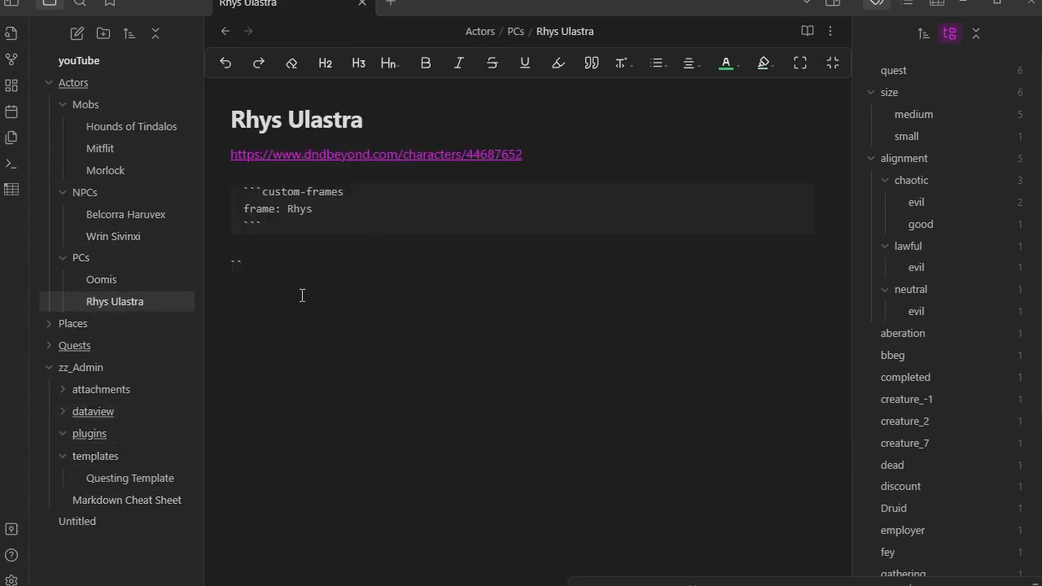
click(240, 262)
text(dice)
text(2d20kh)
text(+5`)
click(809, 31)
scroll(770, 304, down, 5)
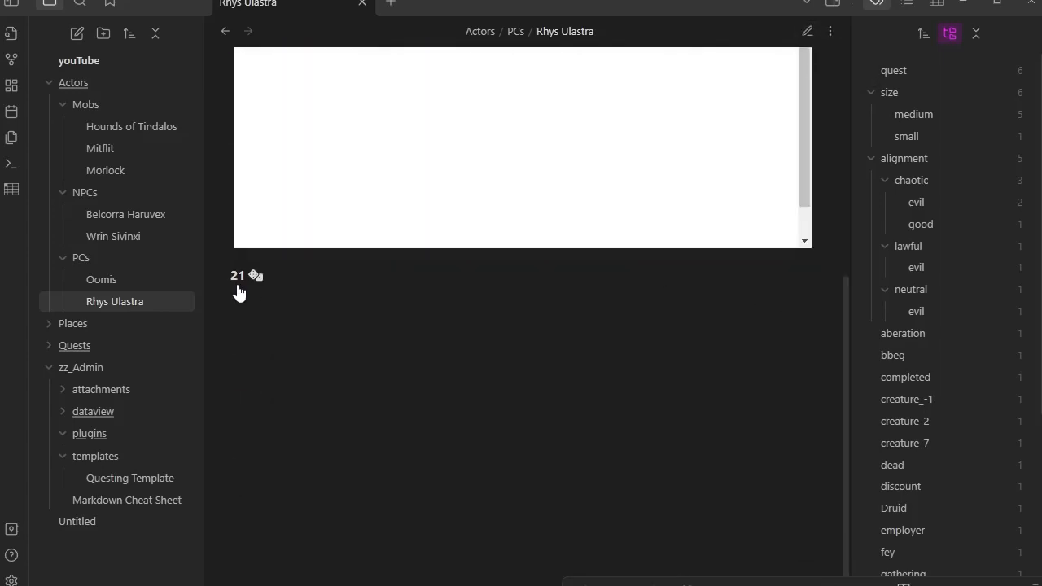
- Reroll the 2d20kh+5 dice below the embedded sheet twice and inspect the breakdown of the roll
mouse_move(255, 282)
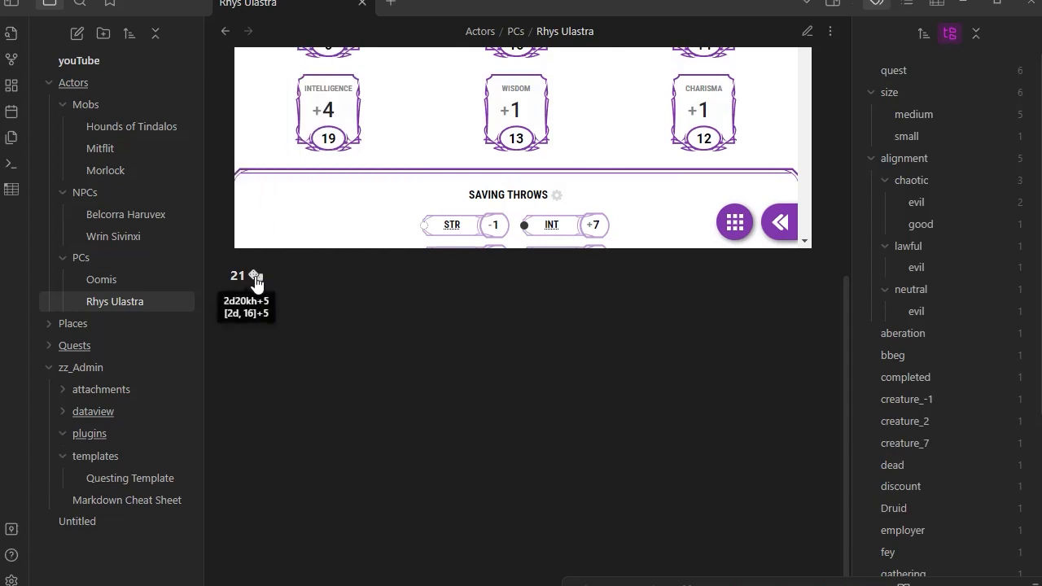
click(254, 279)
mouse_move(256, 280)
click(254, 279)
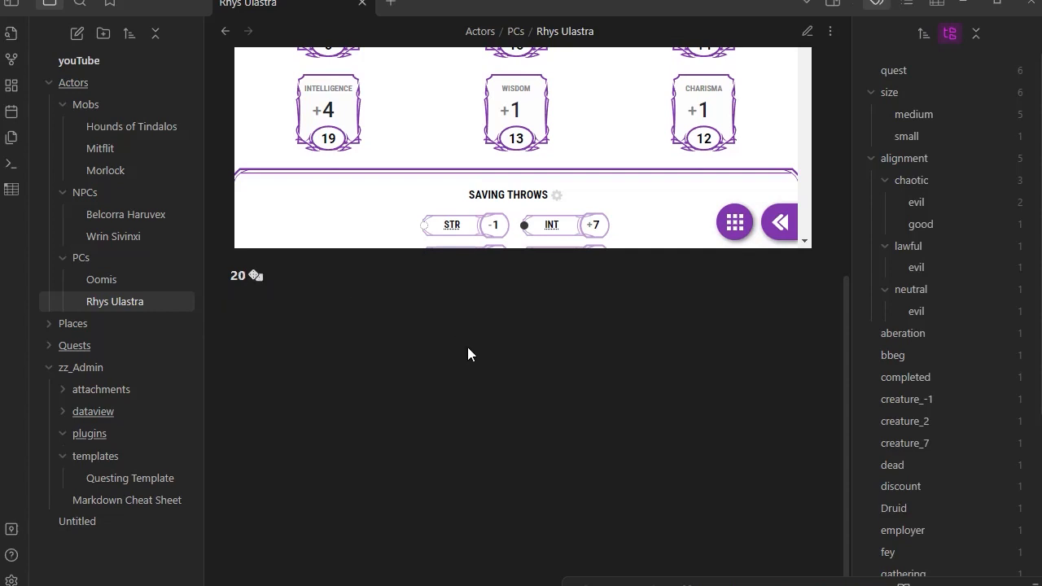
mouse_move(253, 279)
click(858, 7)
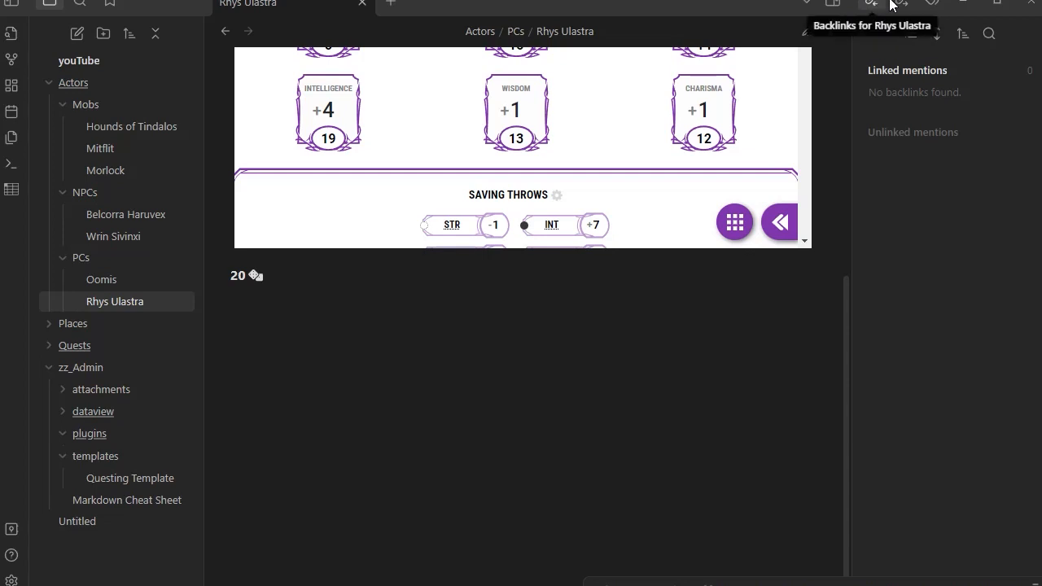
click(933, 4)
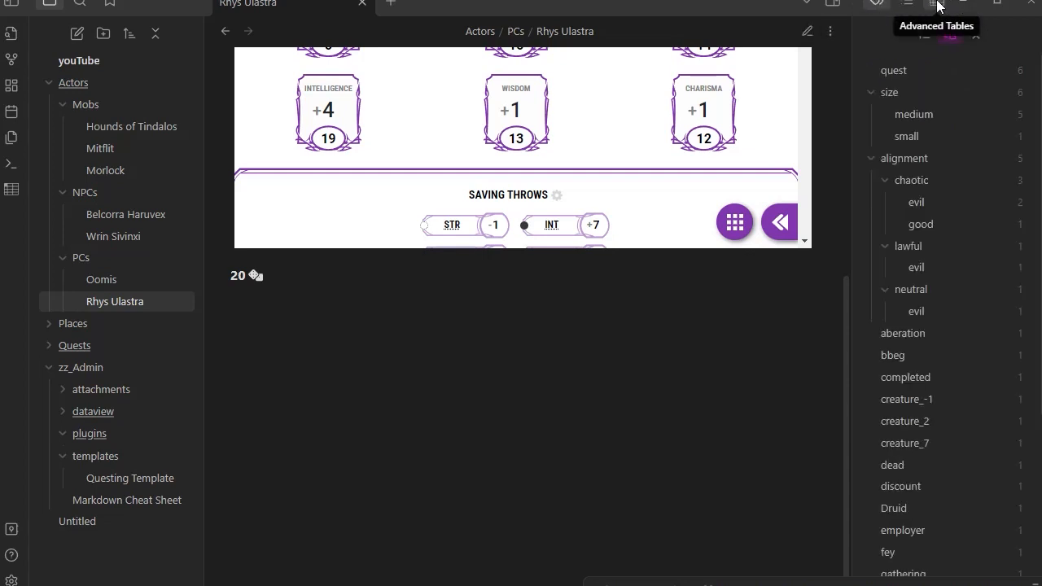
- Browse through the Advanced Tables and All properties views and open the Dice Tray
click(937, 5)
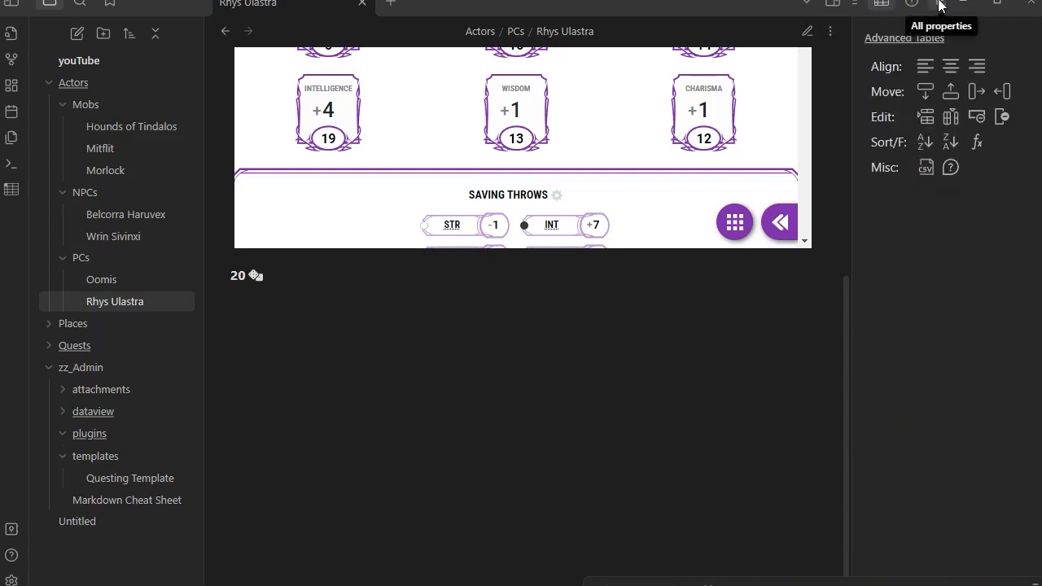
click(937, 4)
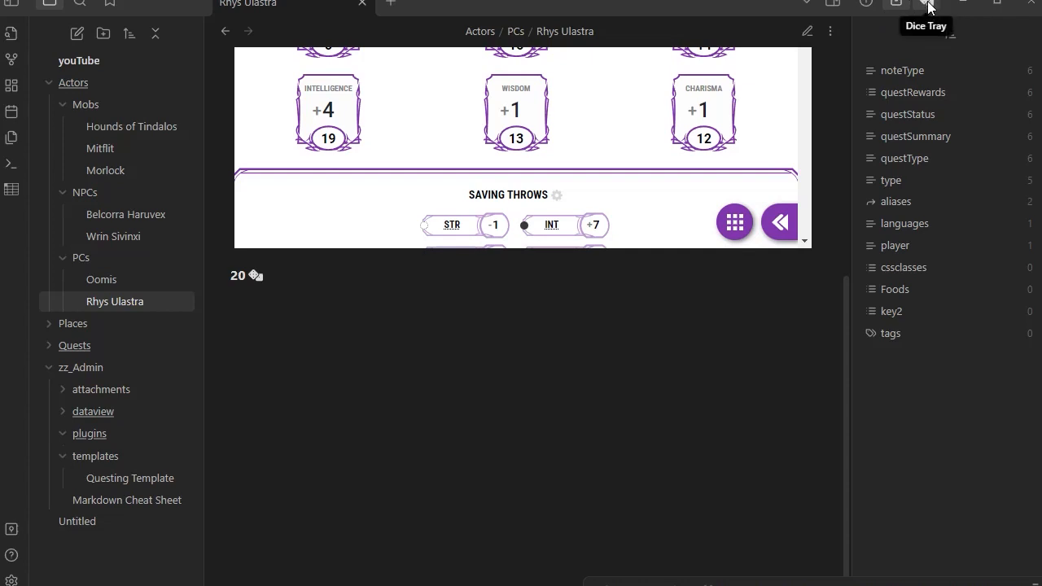
click(927, 4)
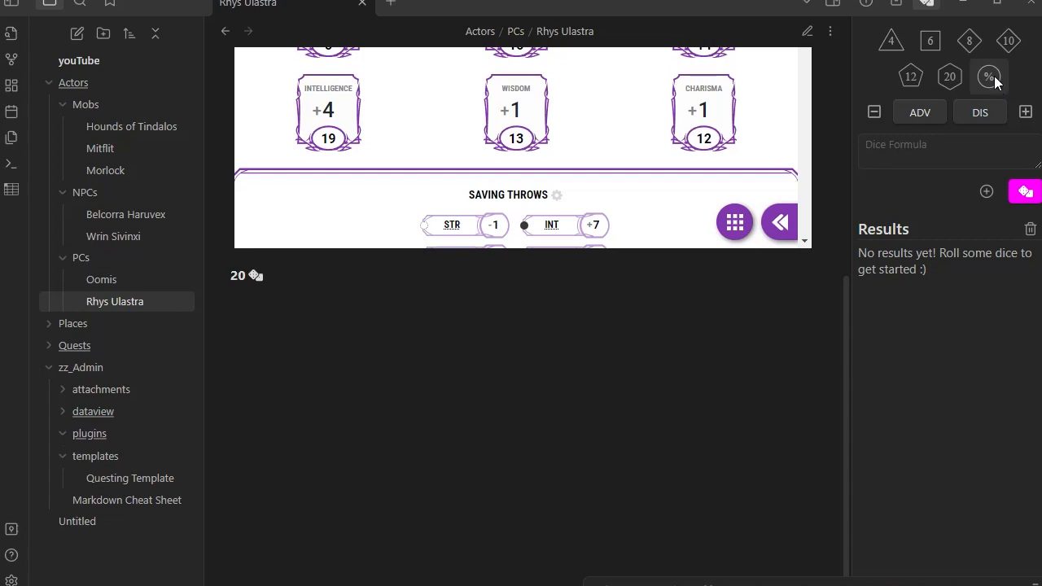
- Build a roll of two d20 with advantage and a +5 modifier in the Dice Tray and roll it
click(950, 75)
click(950, 75)
click(942, 112)
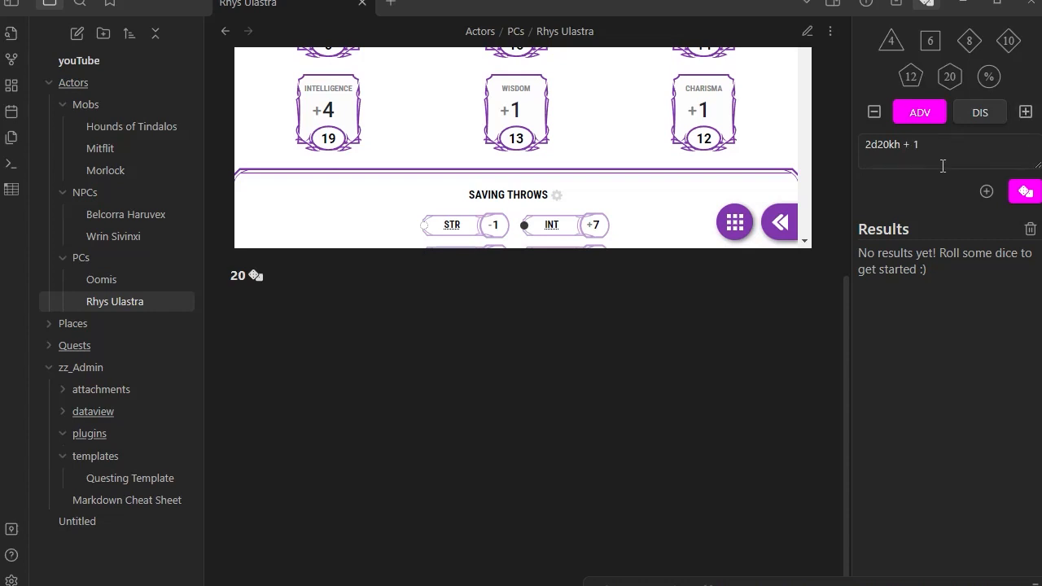
click(1025, 112)
click(1026, 111)
click(1026, 111)
click(1026, 112)
click(1026, 192)
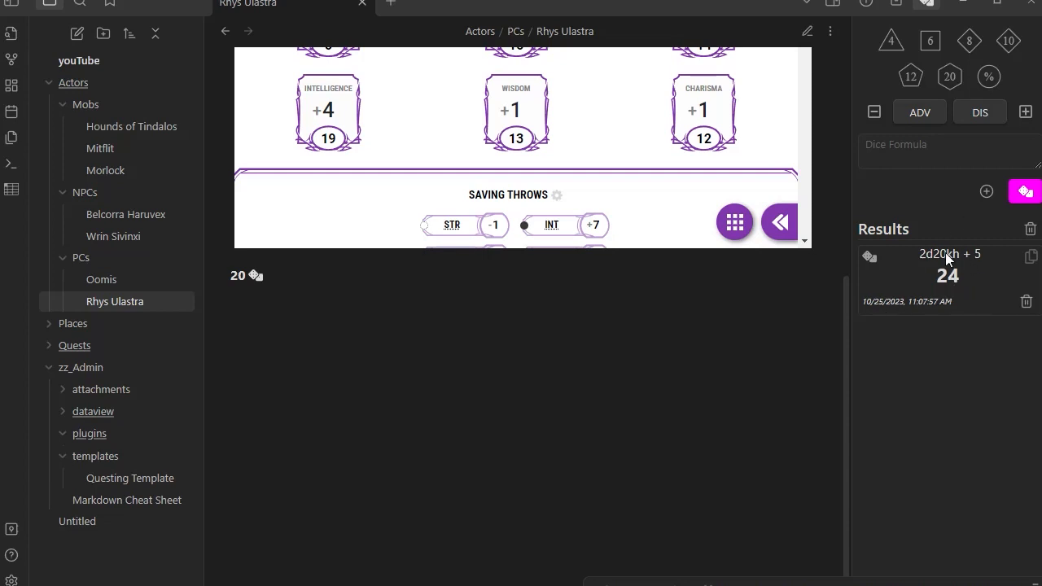
mouse_move(950, 281)
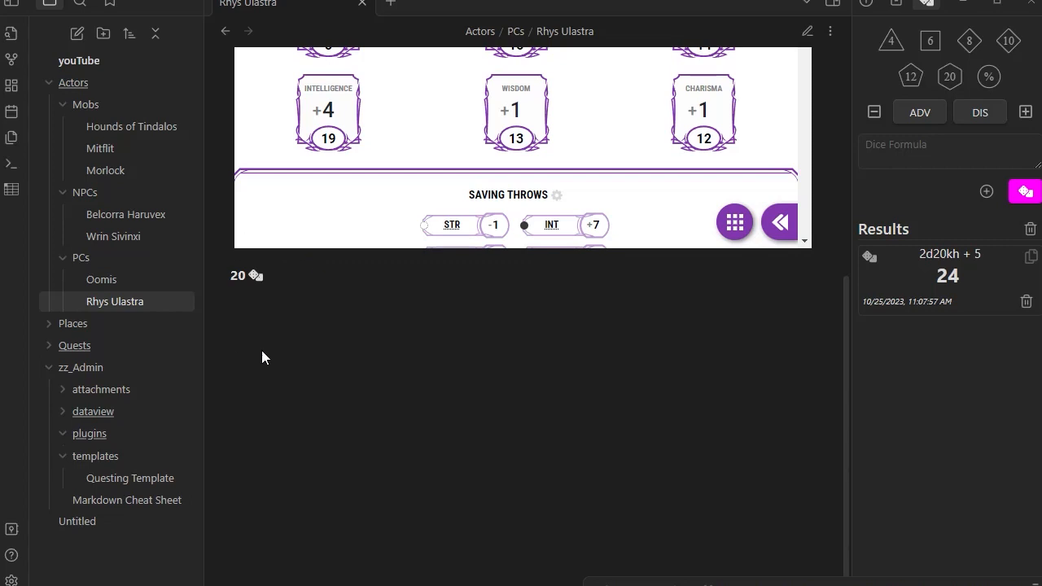
- In the Dice Roller plugin's Dice Display settings, enable Display Formula With Results and disable Display Dice Button With Results
click(11, 580)
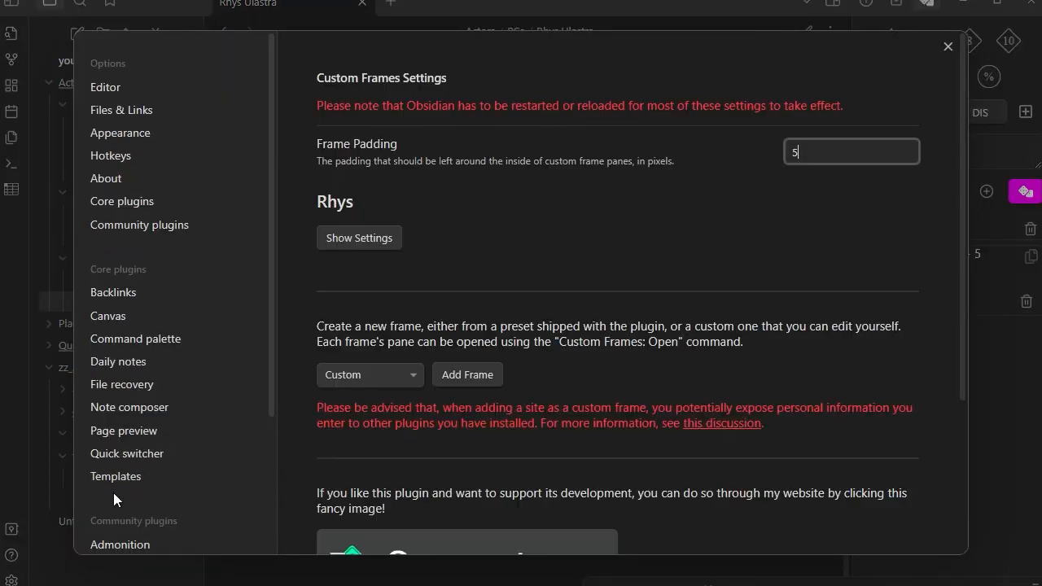
scroll(140, 505, down, 3)
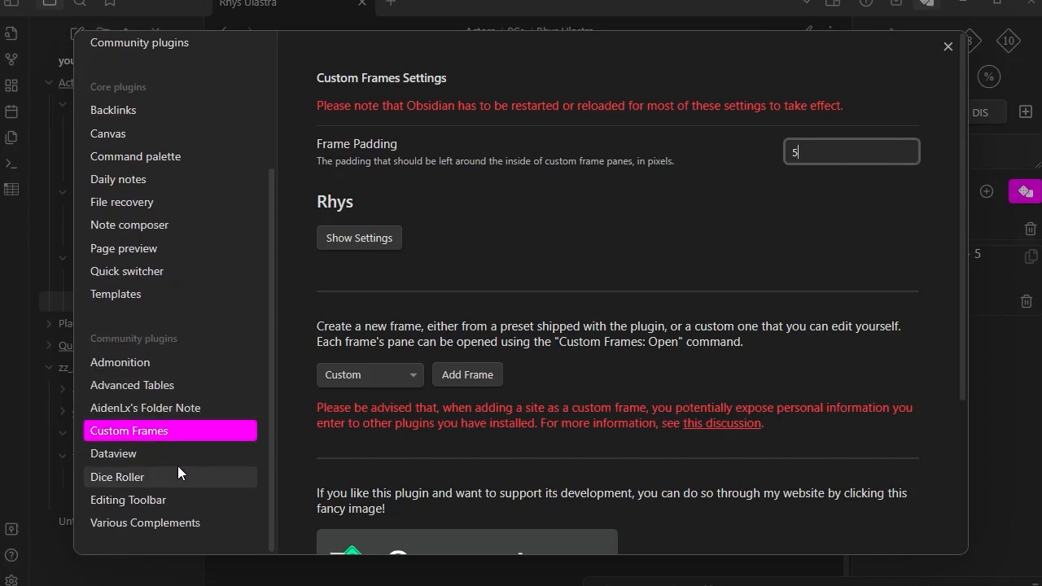
click(106, 478)
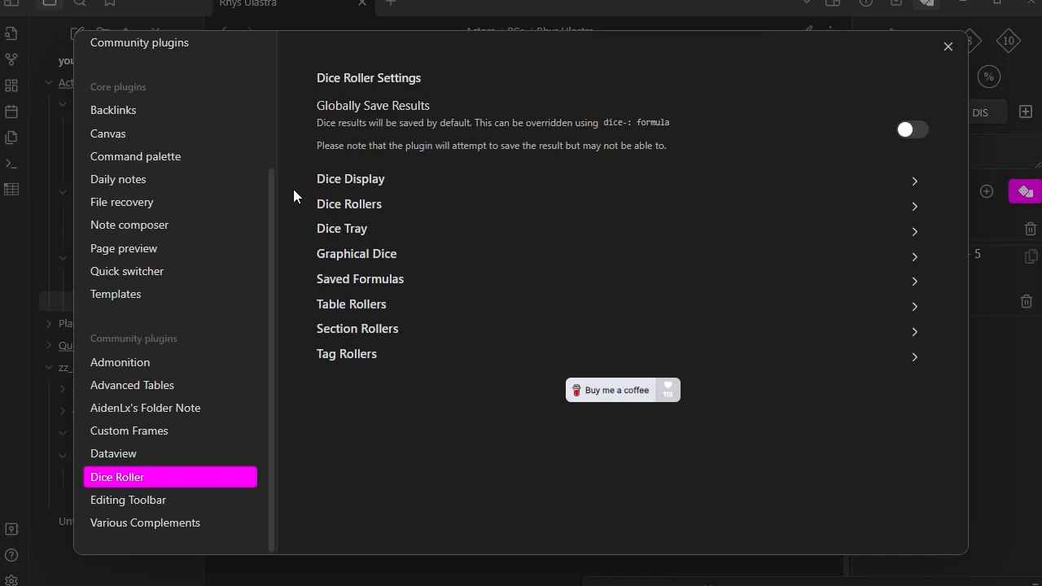
click(350, 187)
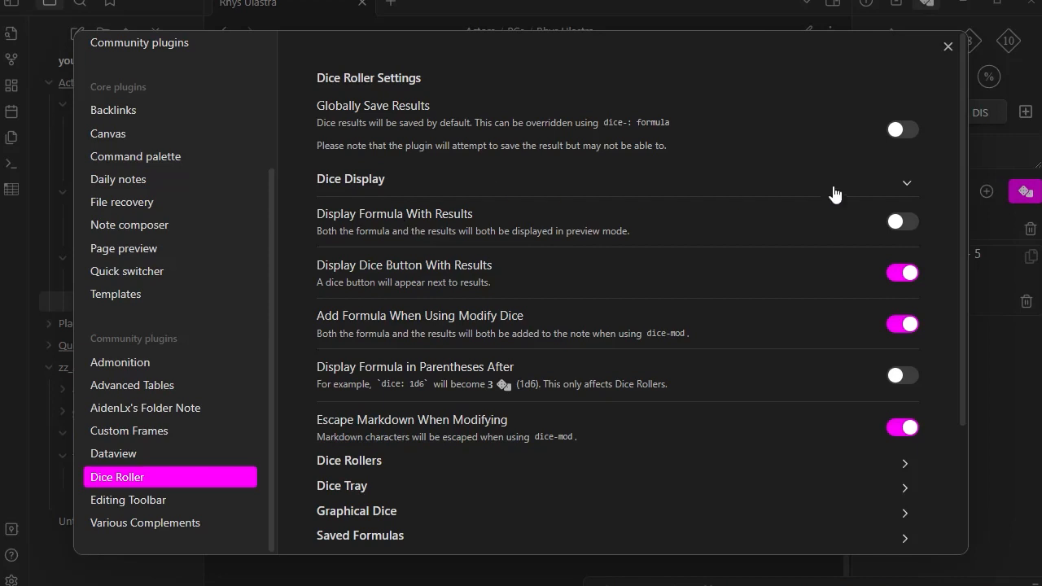
click(900, 222)
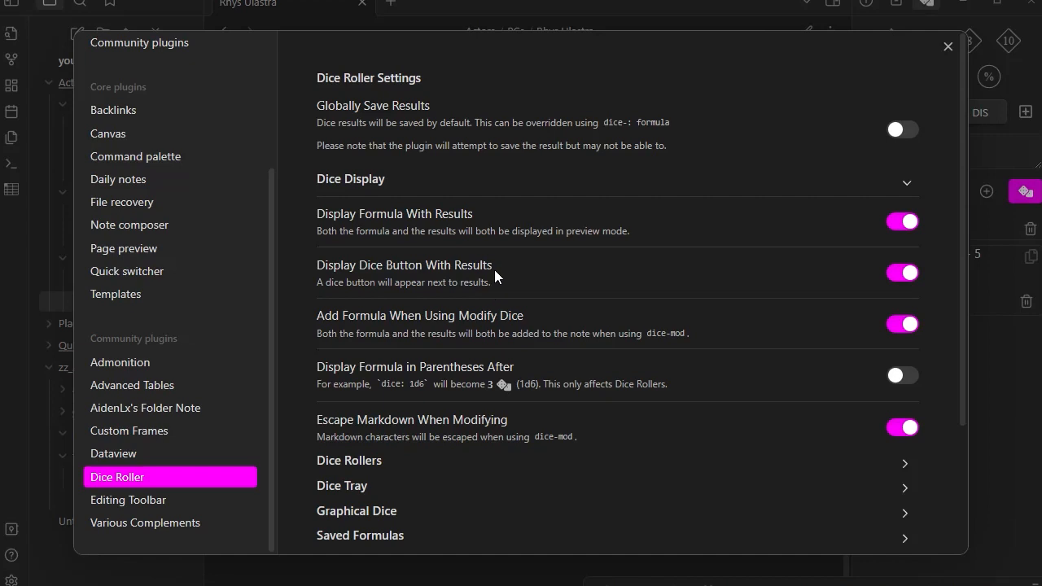
click(909, 274)
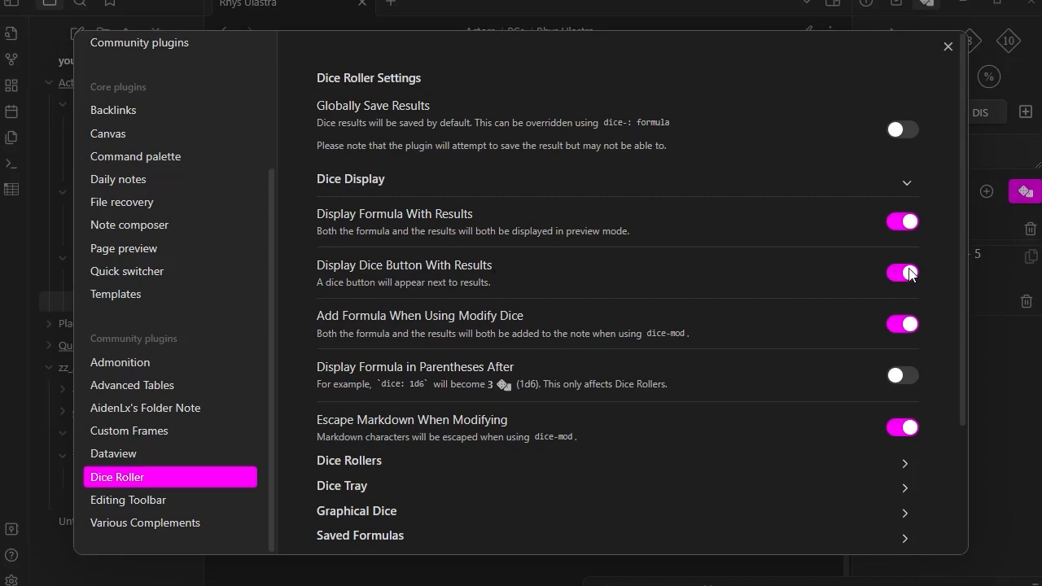
click(947, 48)
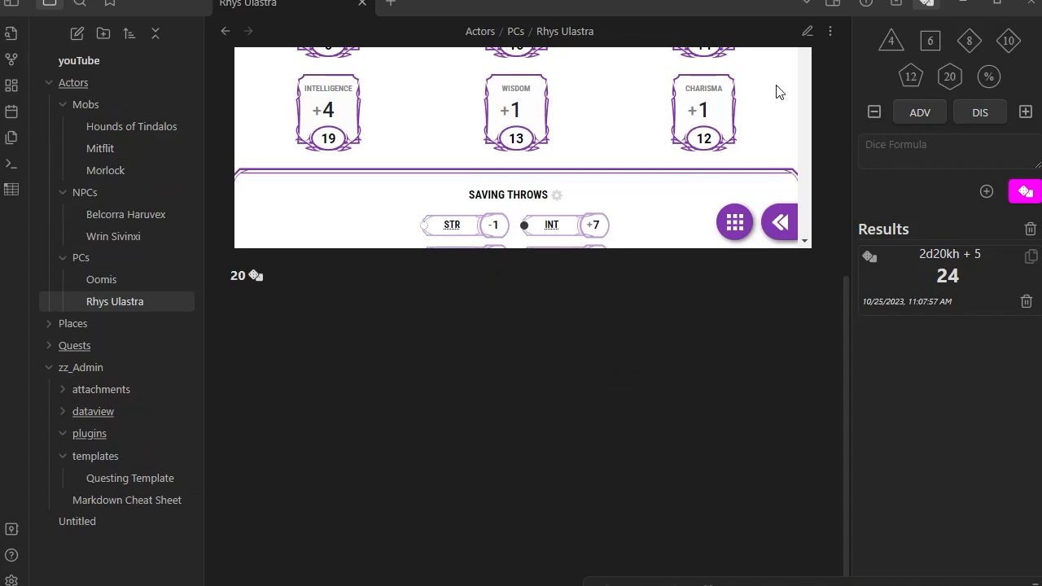
- Reload the app without saving so the new dice display settings apply to the Rhys Ulastra note
click(807, 32)
click(807, 32)
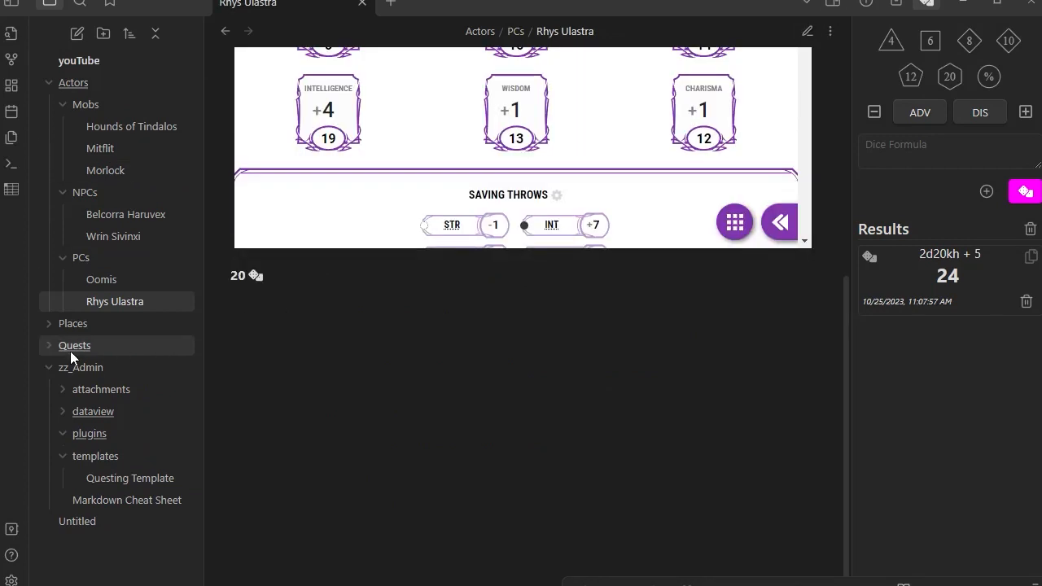
click(12, 164)
text(reload)
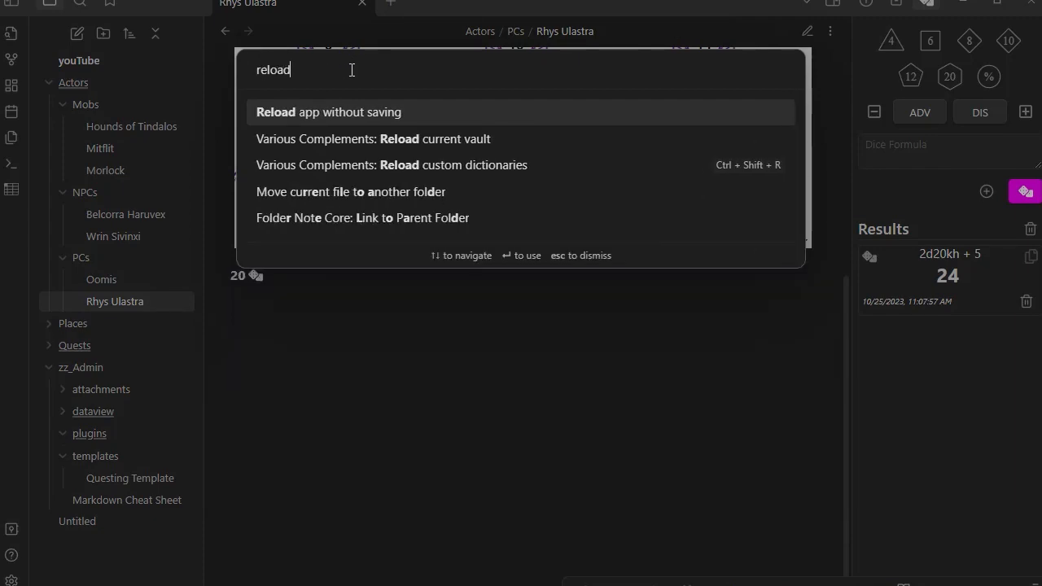
key(Return)
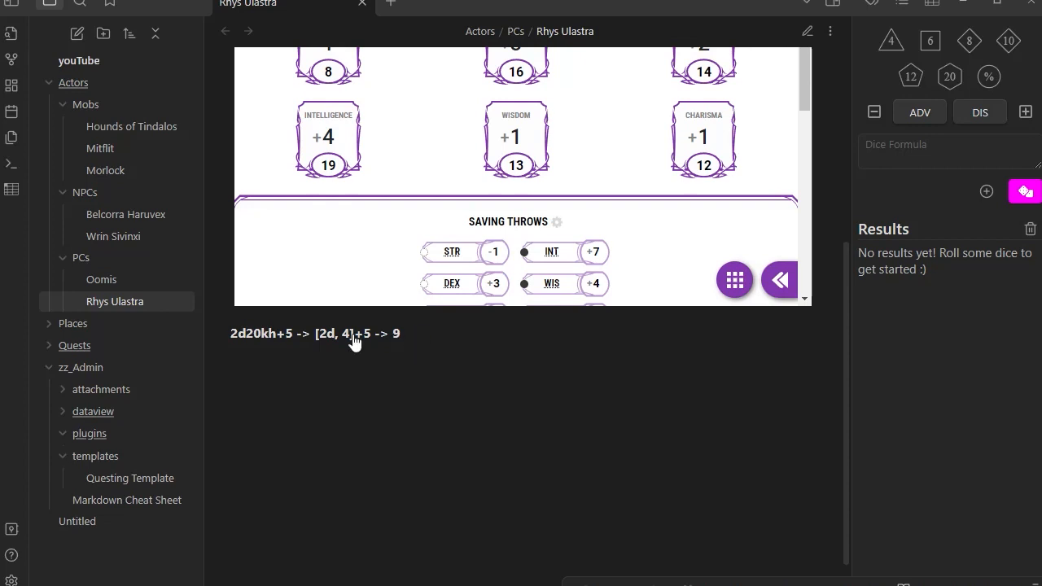
- Reroll the inline 2d20kh+5 dice below the embedded sheet repeatedly to test the formula display without a dice icon
click(263, 340)
click(263, 339)
click(258, 342)
click(258, 339)
click(261, 340)
click(261, 340)
triple_click(261, 340)
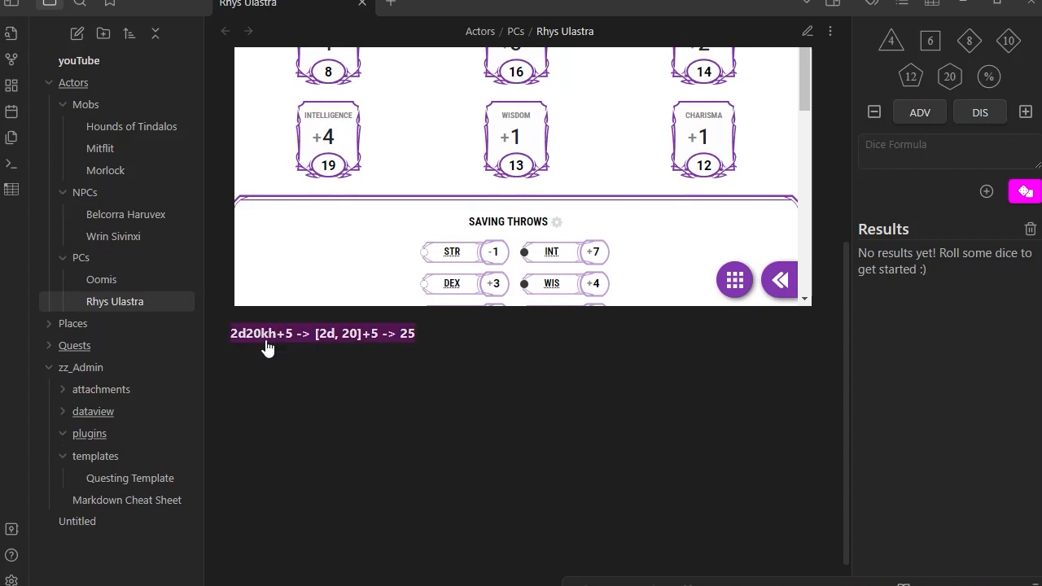
click(269, 343)
click(269, 342)
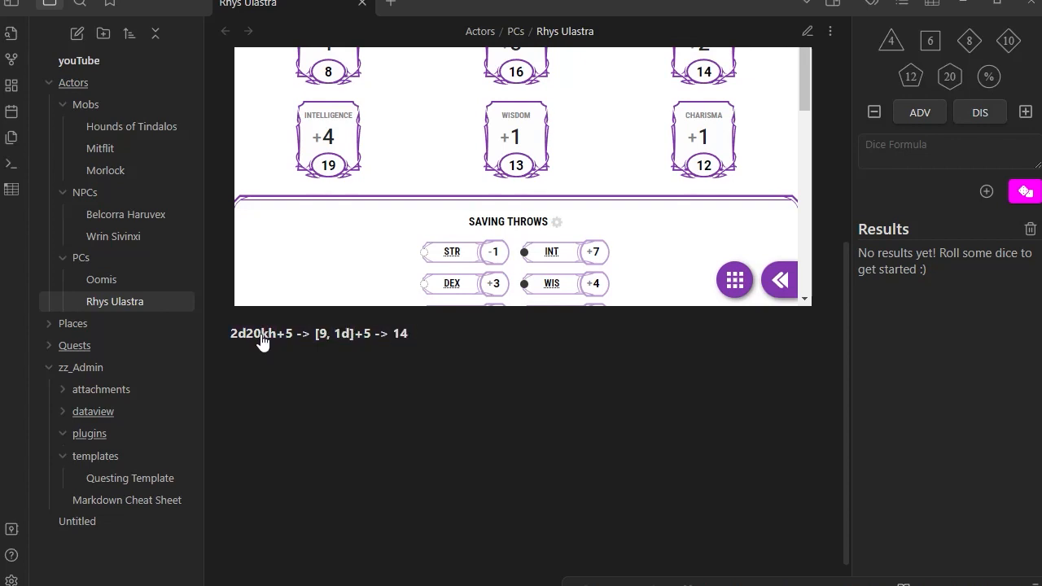
click(263, 342)
click(262, 339)
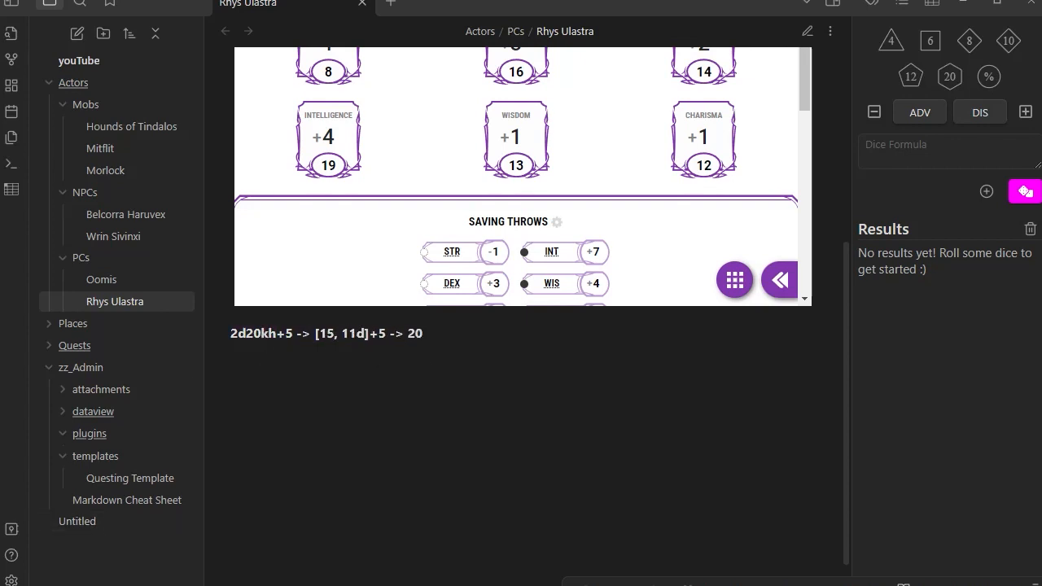
- Enable Display Dice Button With Results again in the Dice Roller plugin's Dice Display settings
click(12, 580)
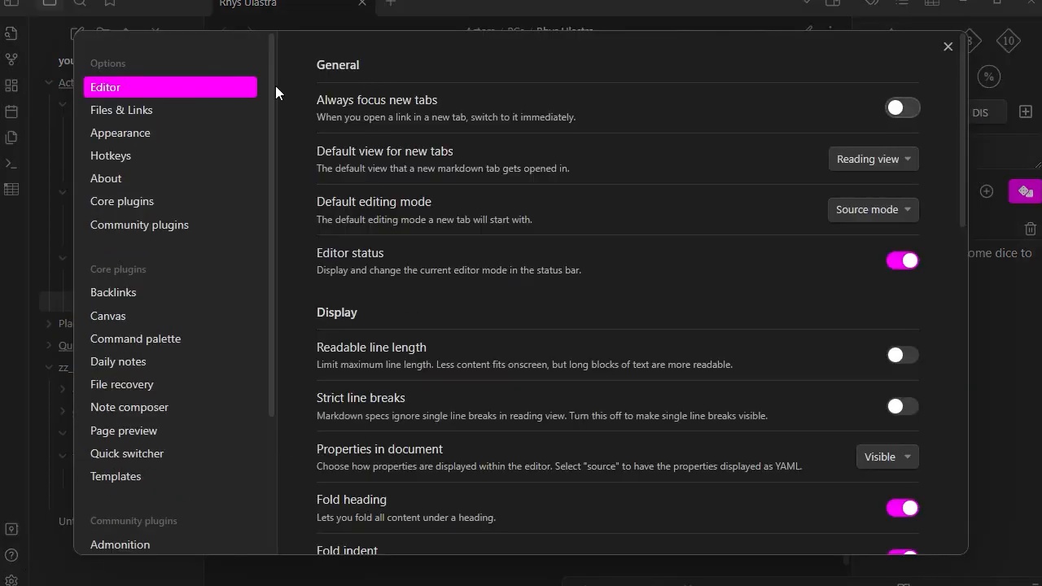
scroll(159, 399, down, 3)
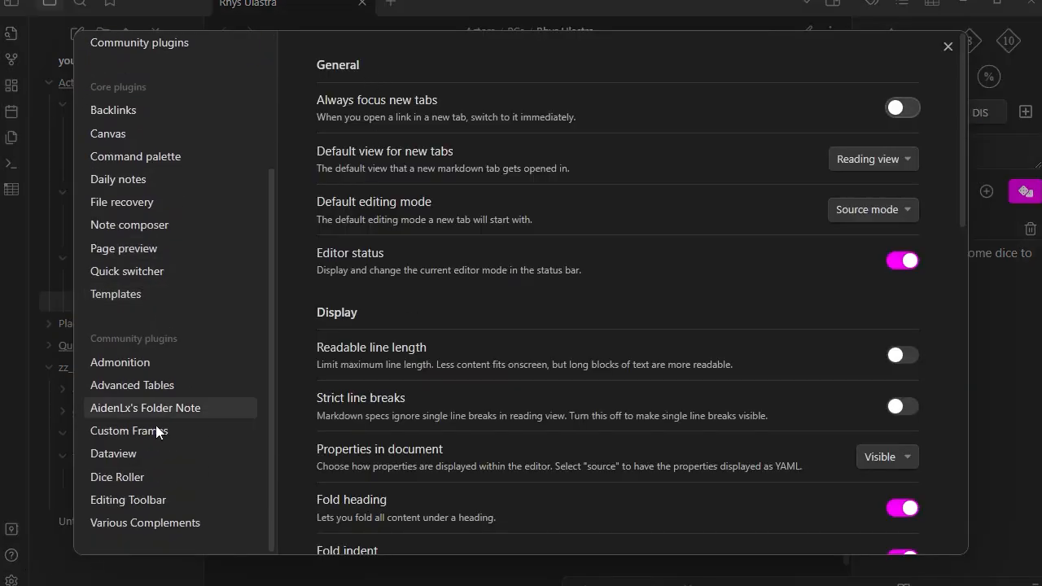
click(130, 478)
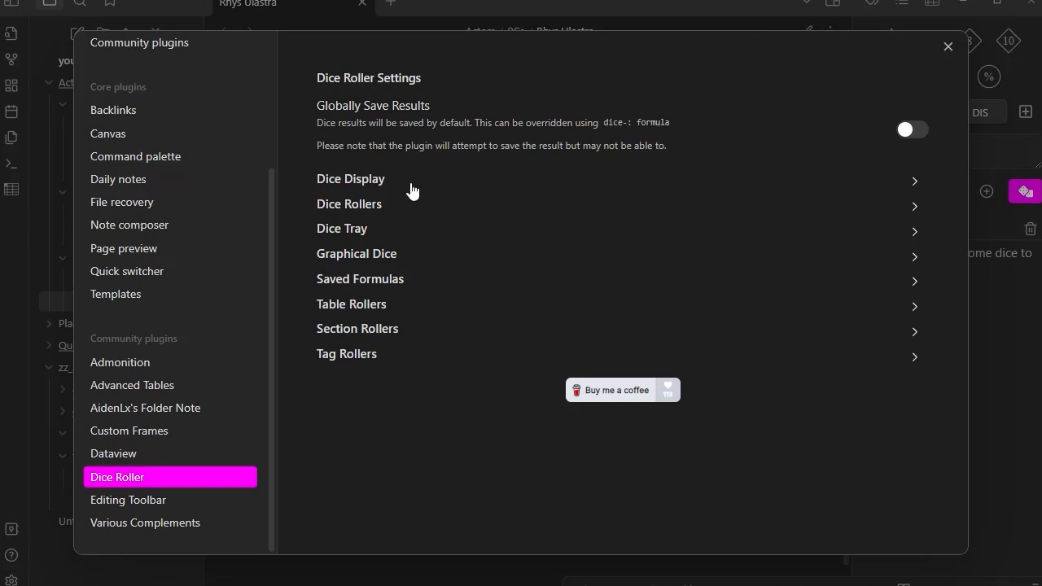
click(377, 183)
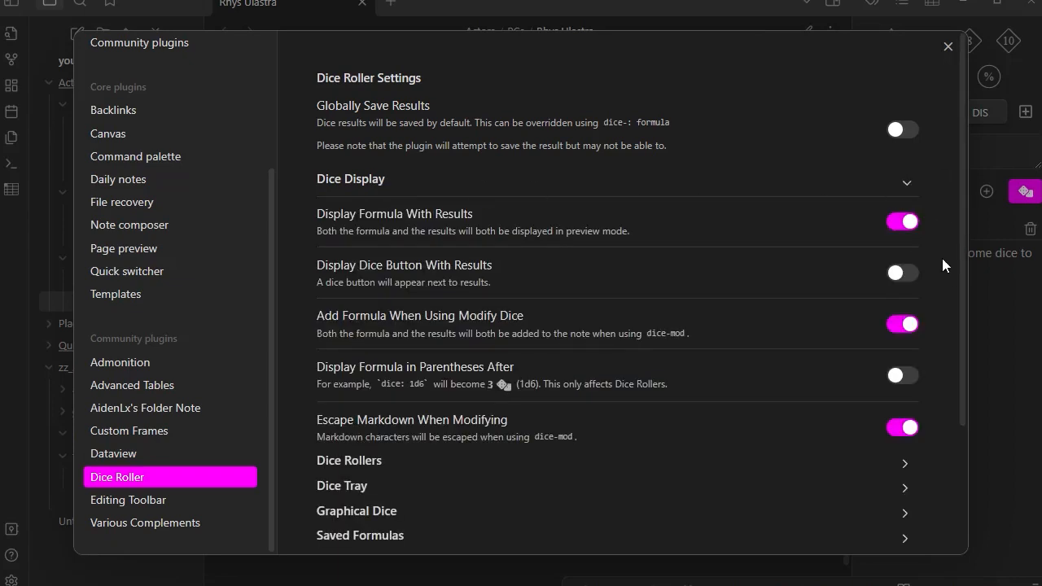
click(903, 274)
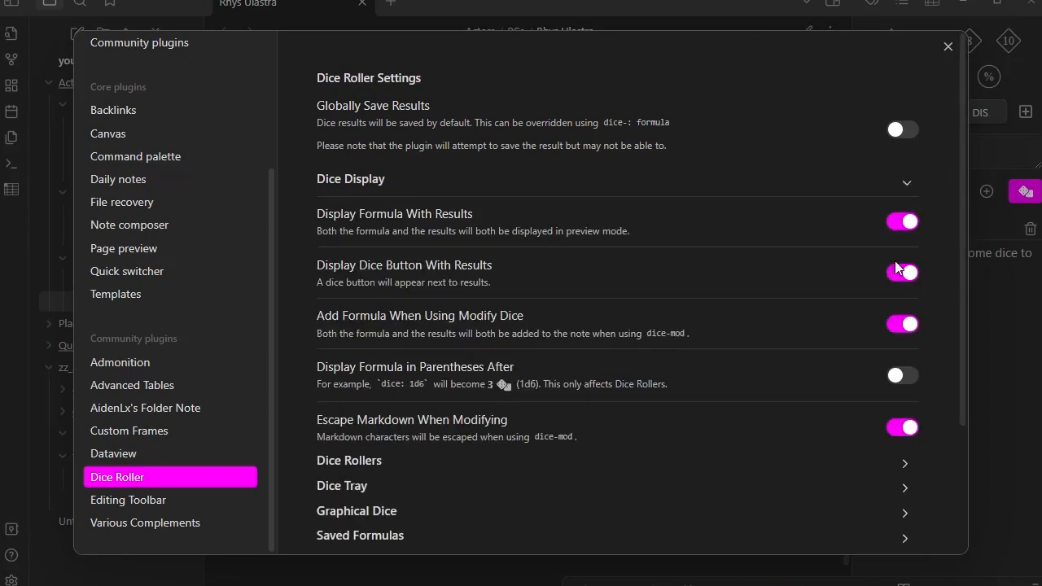
click(948, 46)
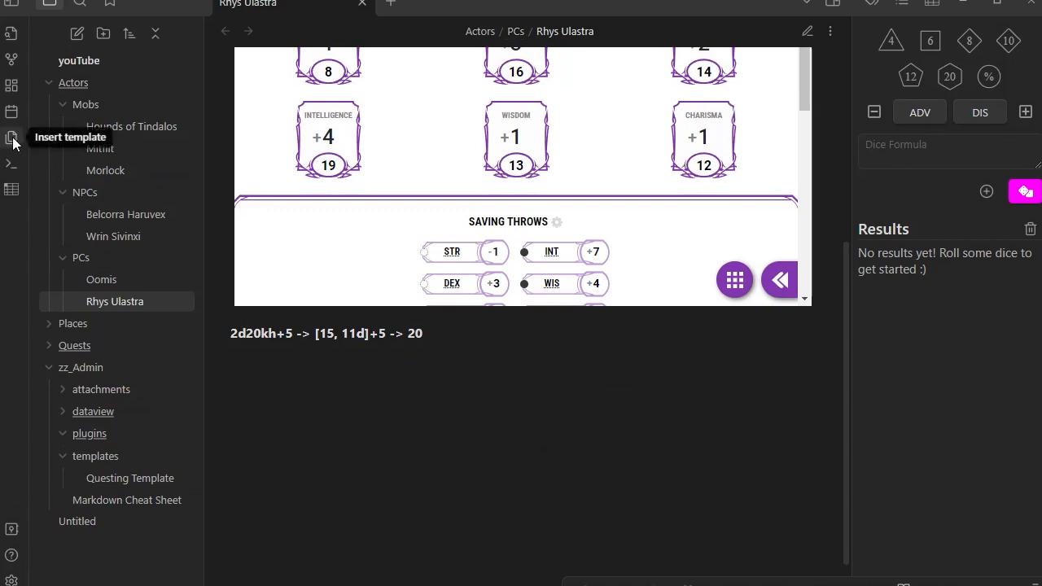
- Reload the app without saving to apply the restored dice button setting
click(12, 163)
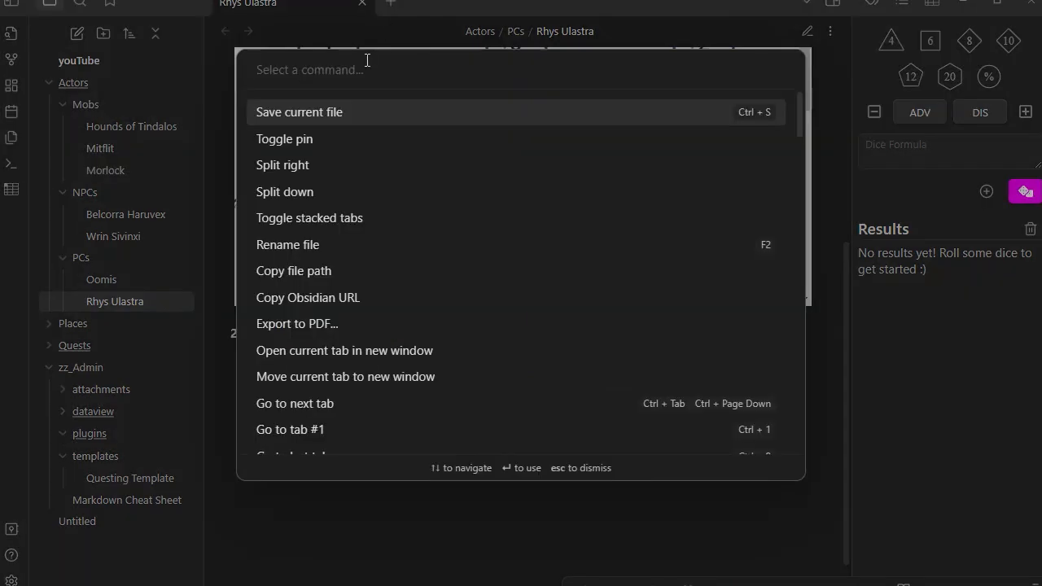
text(relo)
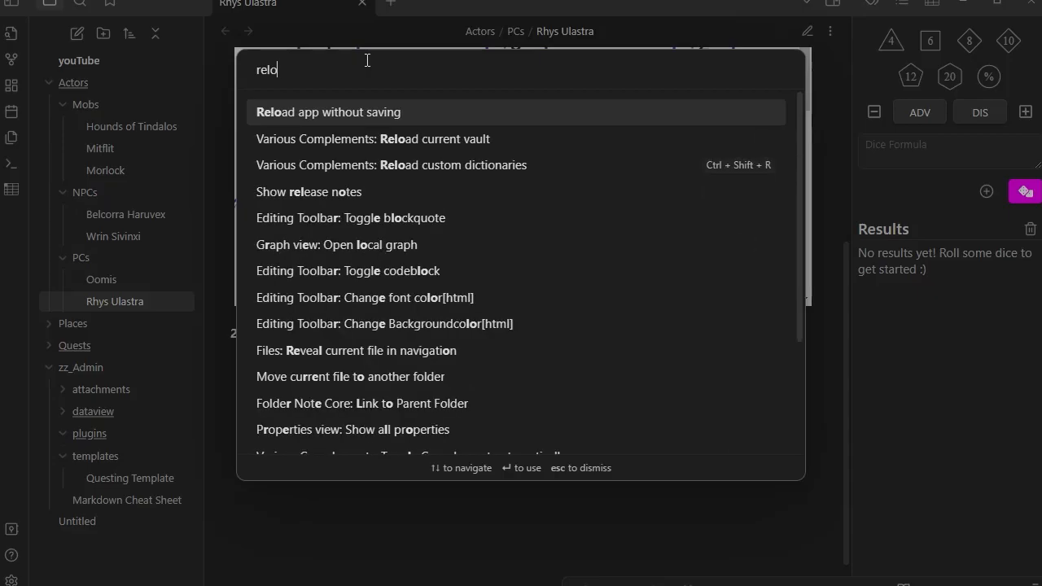
key(Return)
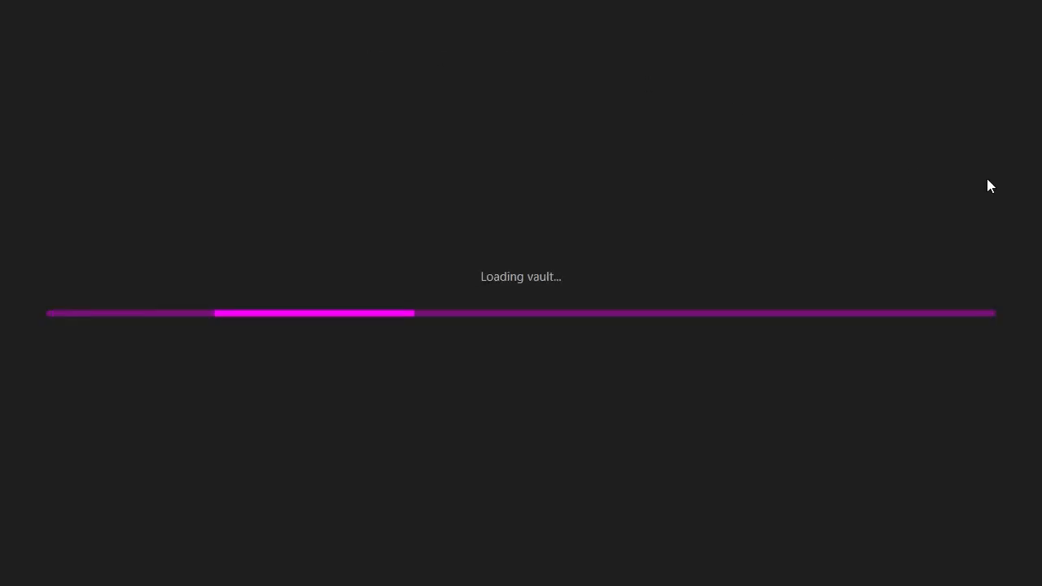
- Reroll the inline 2d20kh+5 dice three times using its die symbol beside the result
scroll(832, 323, down, 1)
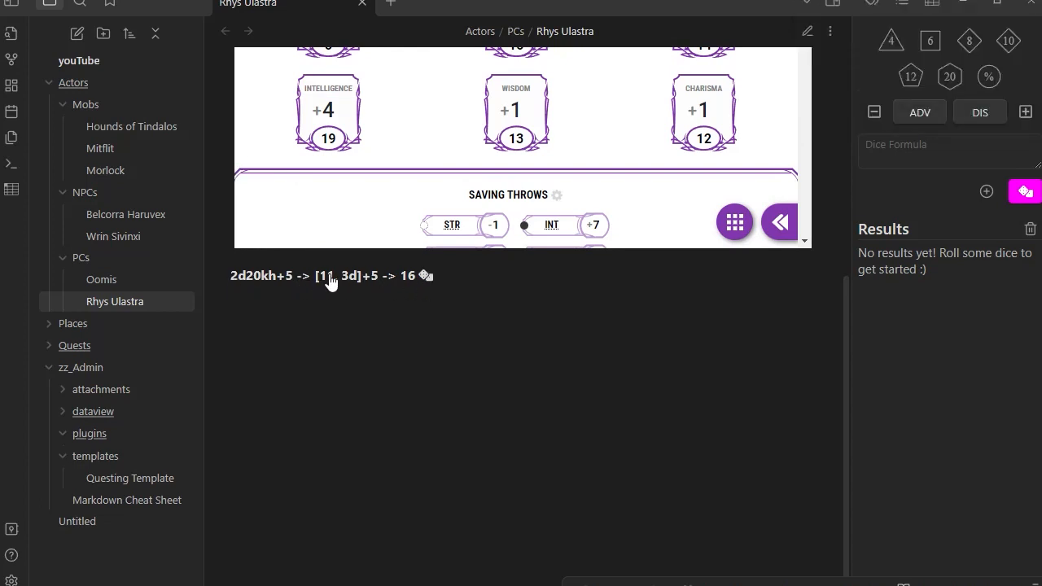
click(427, 277)
click(431, 277)
click(427, 277)
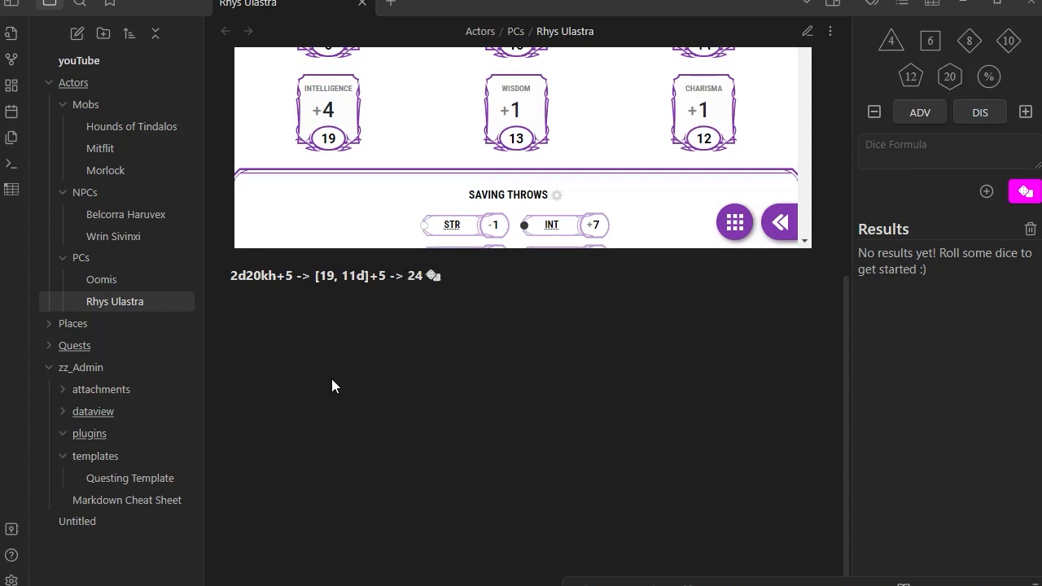
- In Dice Roller's Dice Display settings, disable Display Formula With Results and enable Display Formula in Parentheses After
click(11, 580)
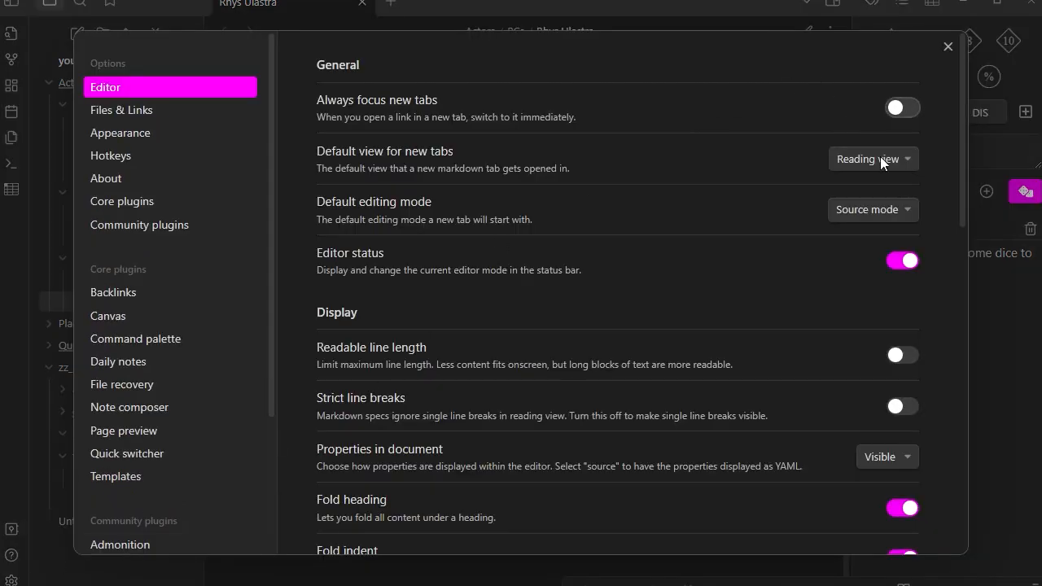
scroll(171, 399, down, 3)
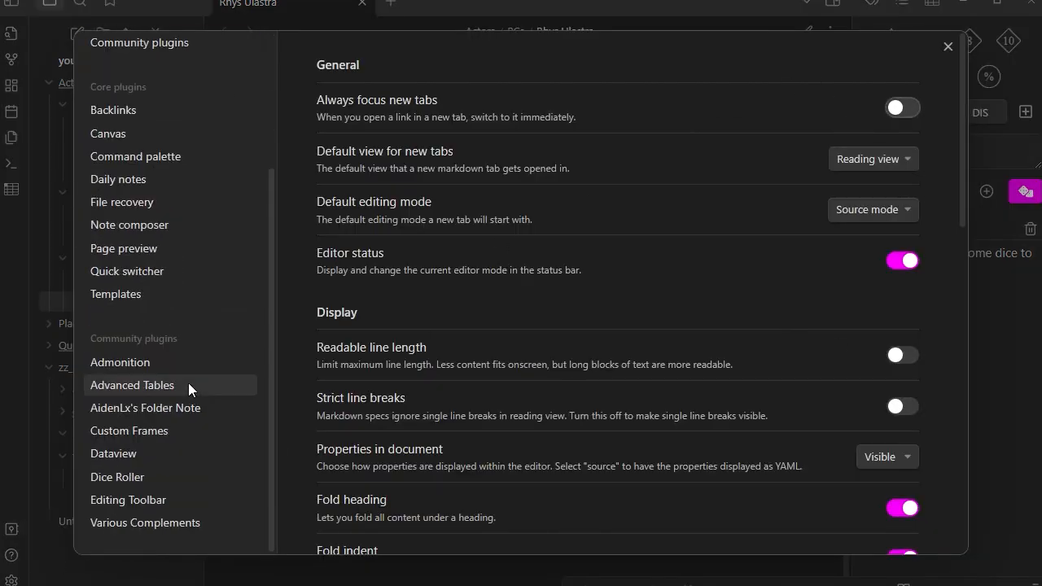
click(135, 477)
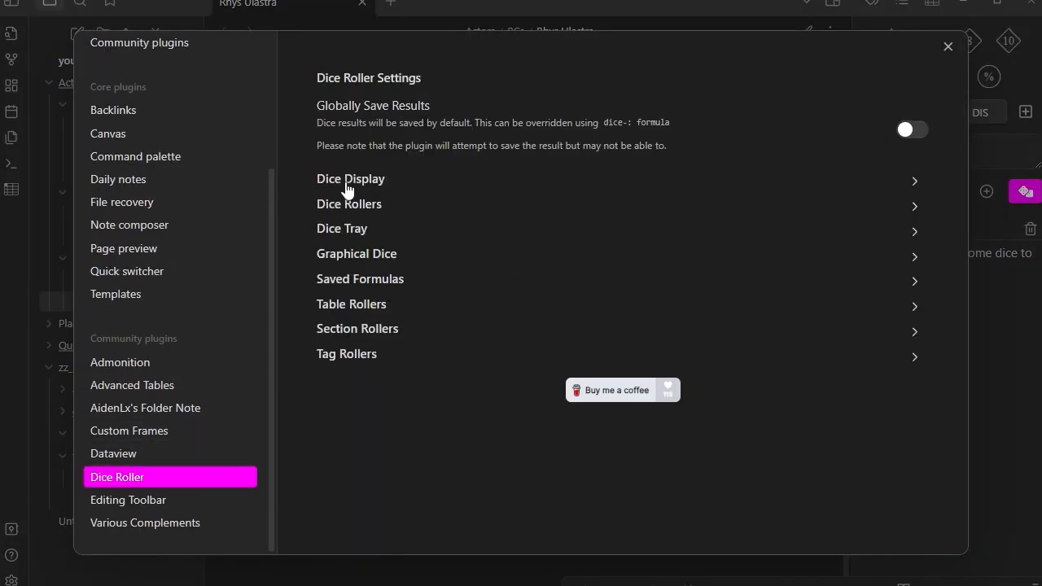
click(914, 183)
click(904, 222)
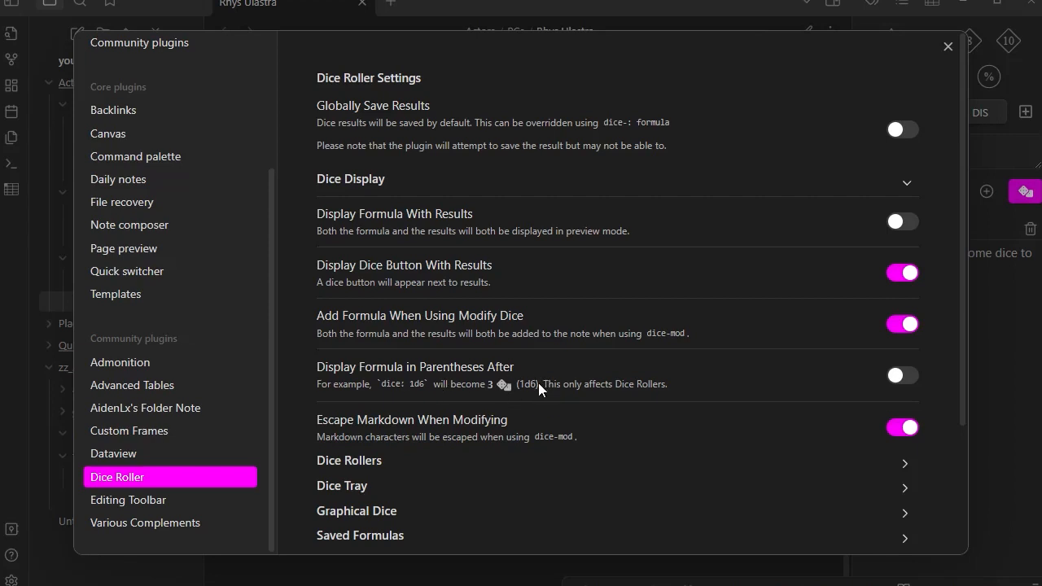
click(895, 375)
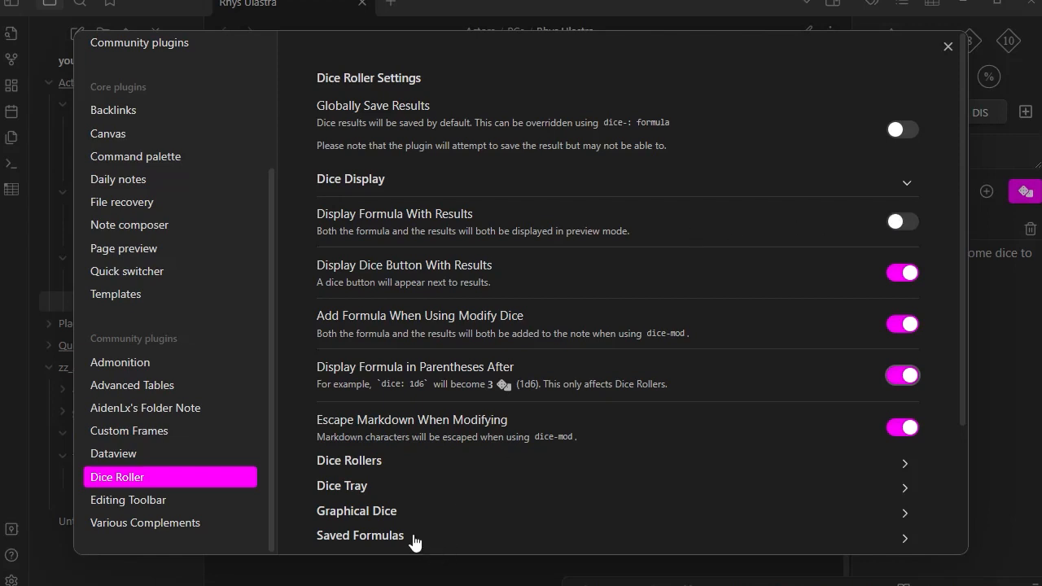
- In the Dice Roller settings, collapse Dice Display and set the Default Face under Dice Rollers to 20
scroll(489, 423, down, 3)
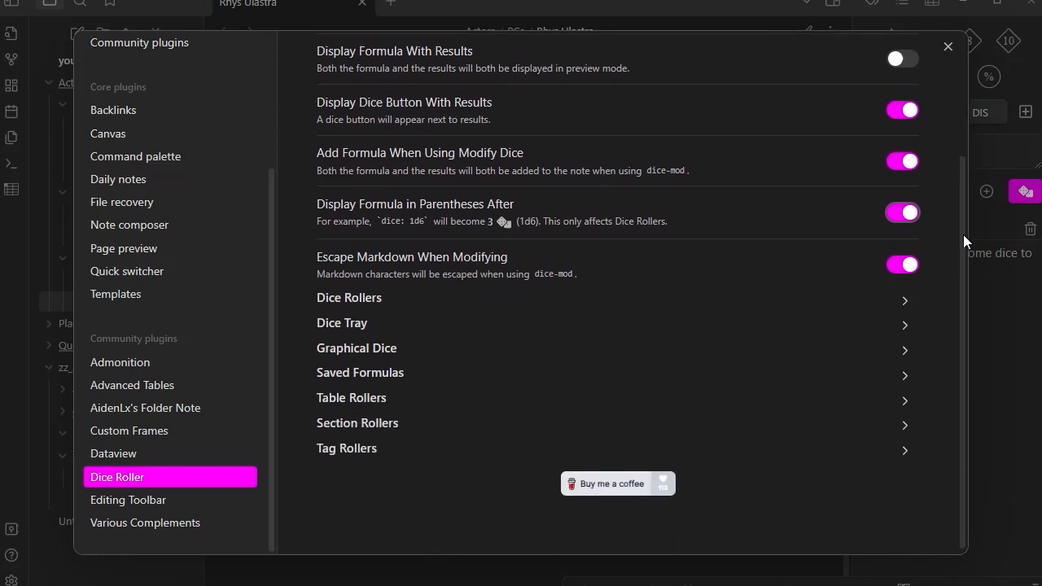
click(366, 298)
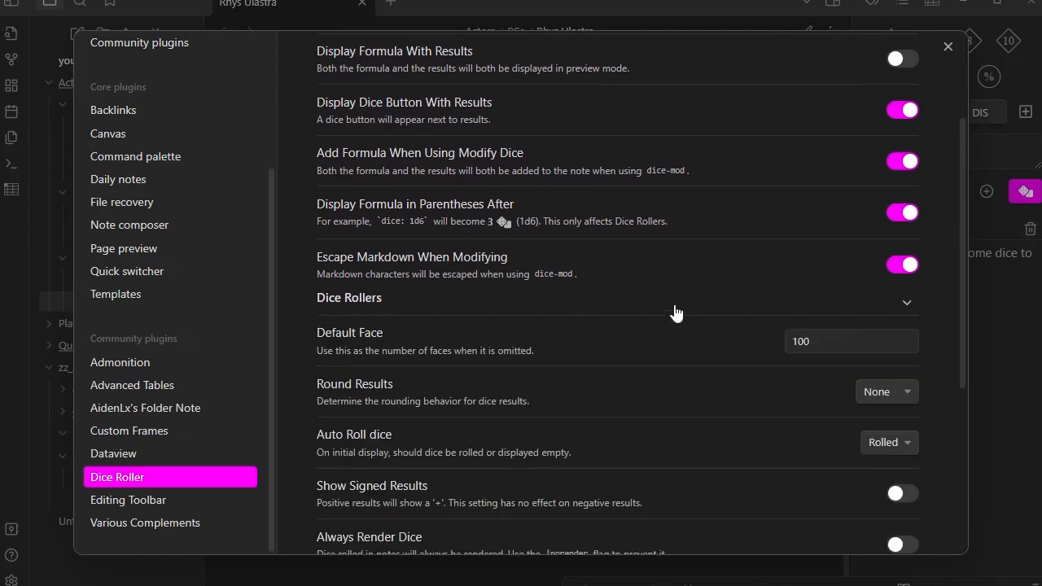
scroll(575, 328, down, 3)
scroll(632, 327, down, 1)
scroll(452, 202, up, 3)
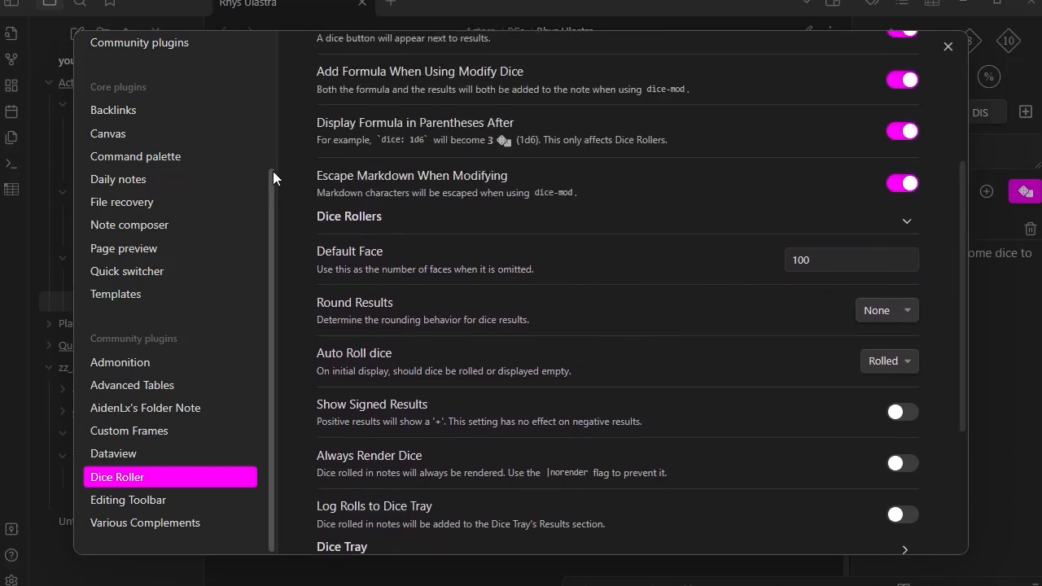
scroll(612, 263, up, 4)
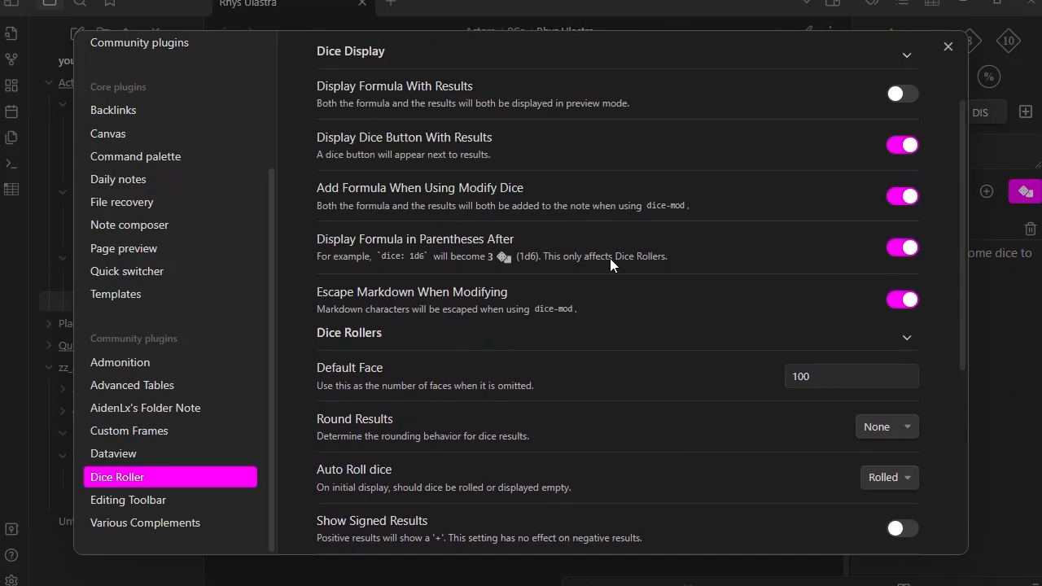
click(907, 189)
scroll(614, 256, down, 2)
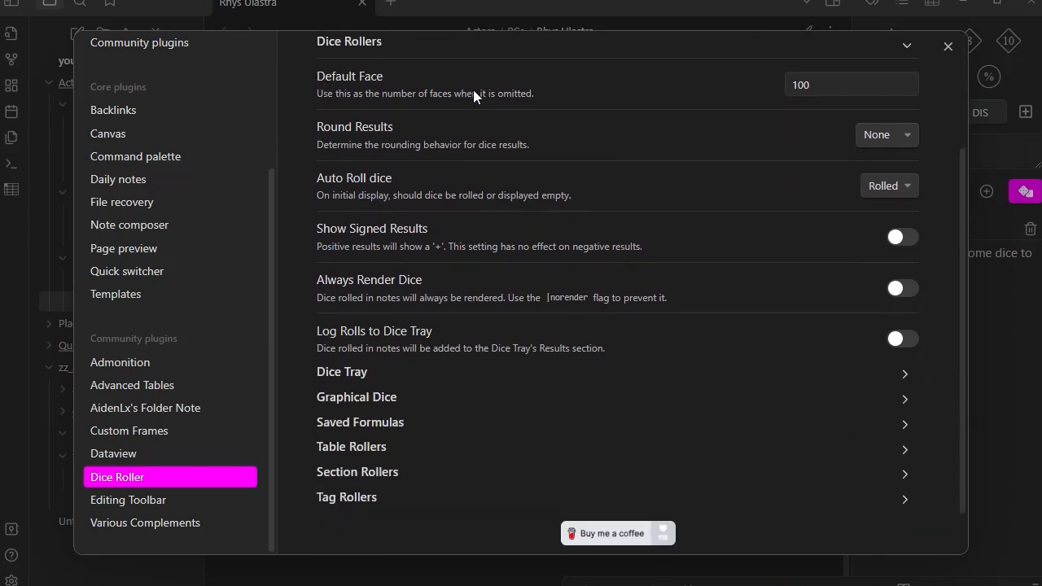
double_click(824, 86)
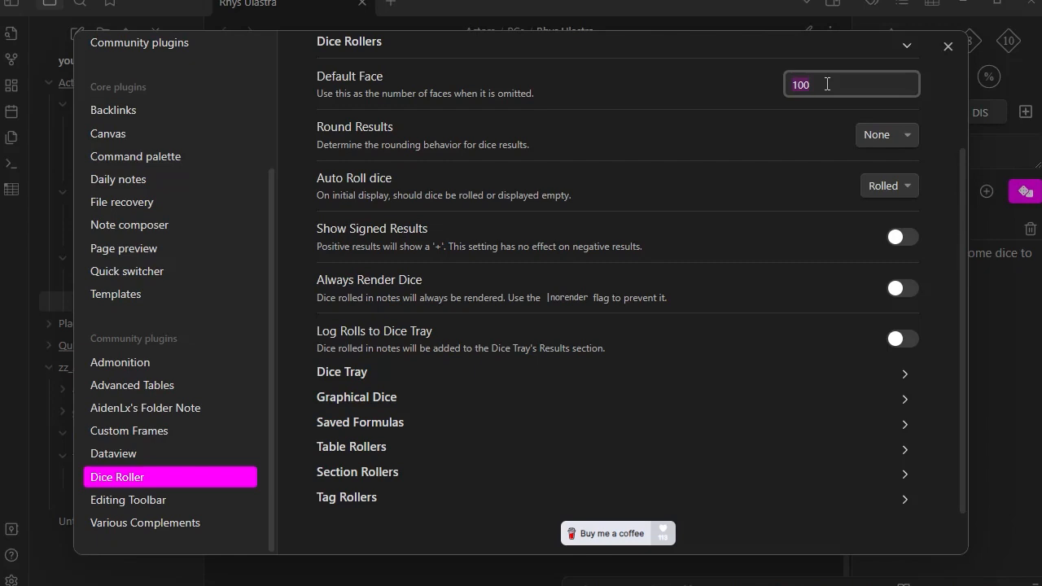
text(0)
- Check the available choices for Round Results and Auto Roll dice without changing either setting
click(908, 140)
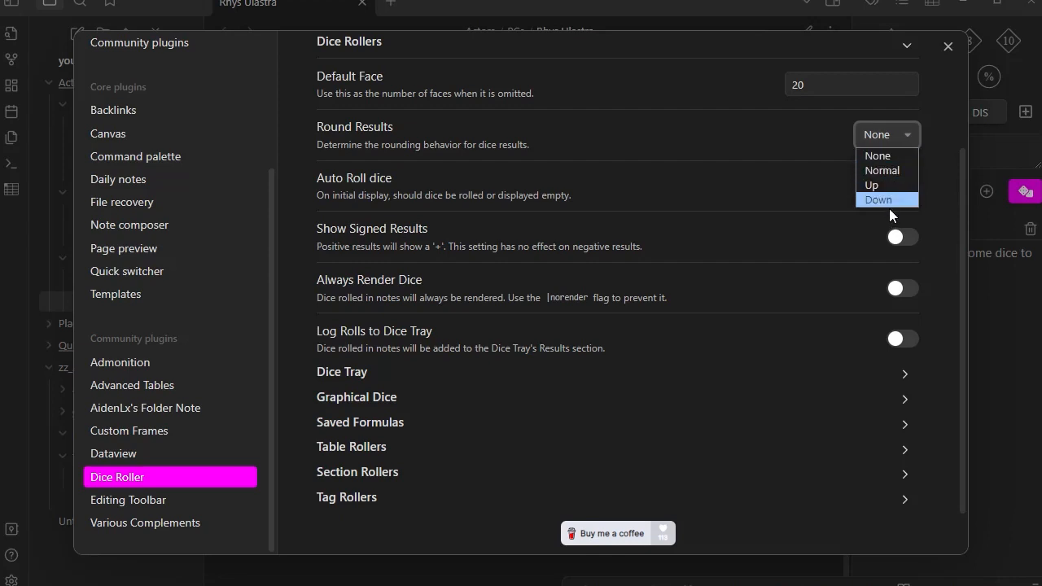
click(800, 137)
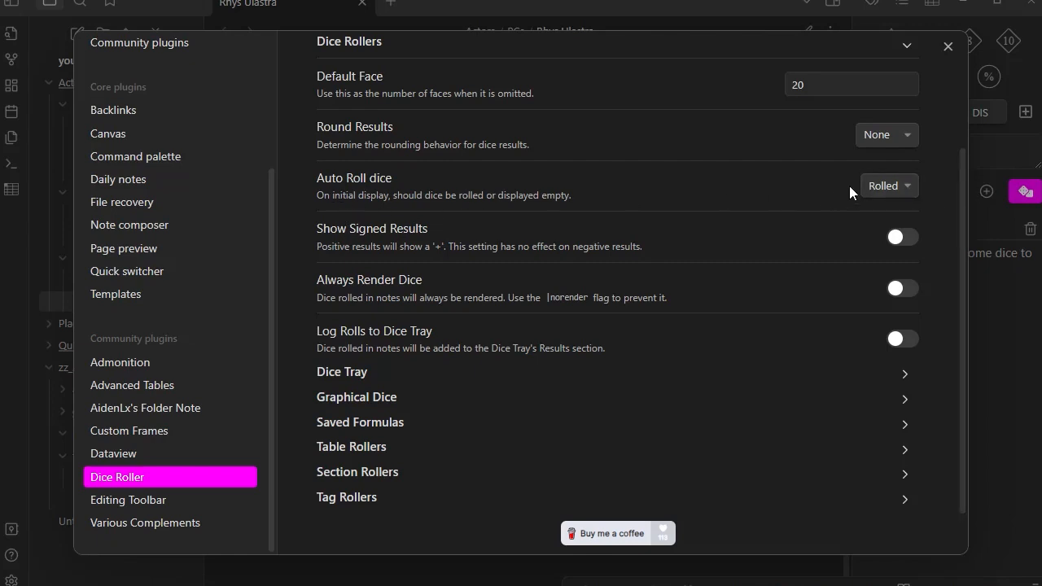
click(908, 185)
click(806, 193)
- Enable Show Signed Results and Always Render Dice in the Dice Rollers settings
click(898, 238)
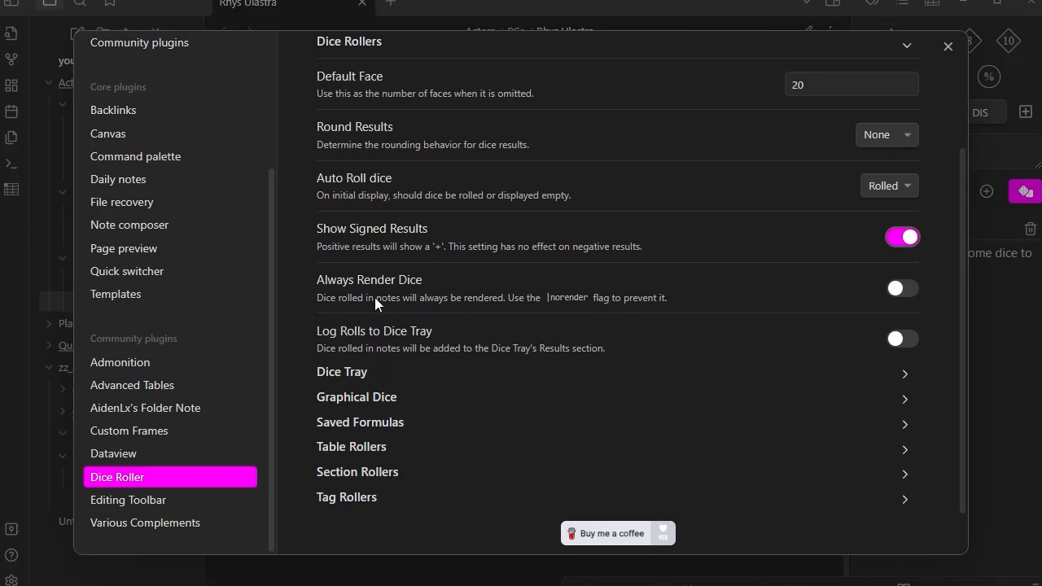
click(899, 289)
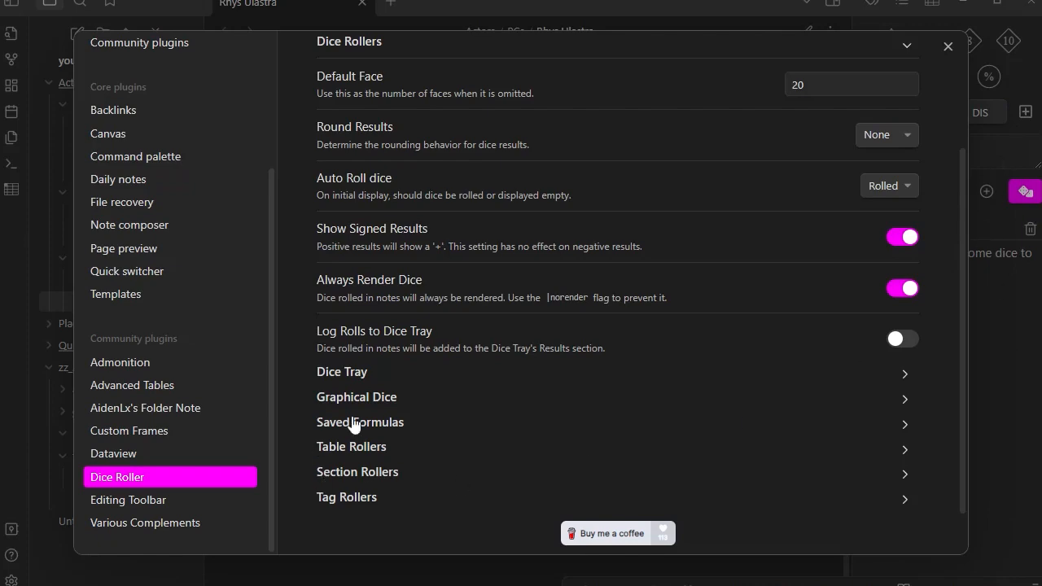
- Expand the Dice Tray settings and collapse the Dice Rollers section above them
click(342, 376)
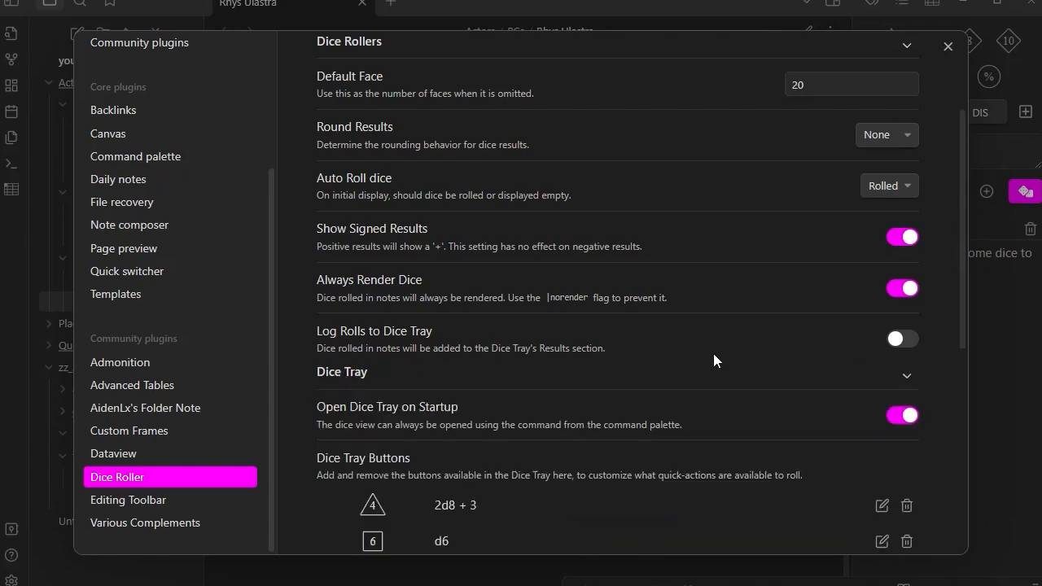
scroll(700, 342, down, 3)
scroll(427, 200, up, 4)
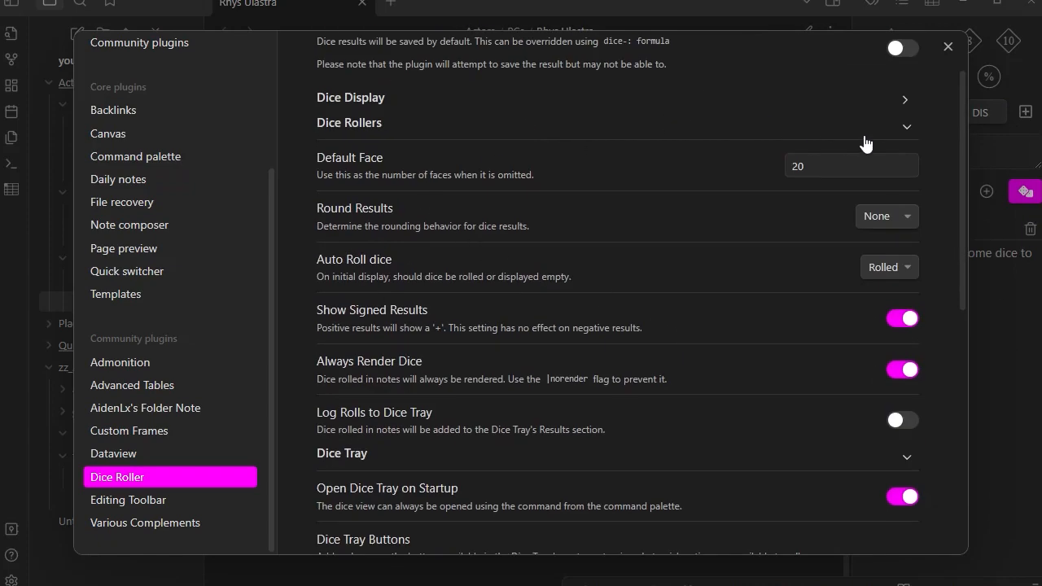
click(906, 126)
scroll(726, 252, down, 5)
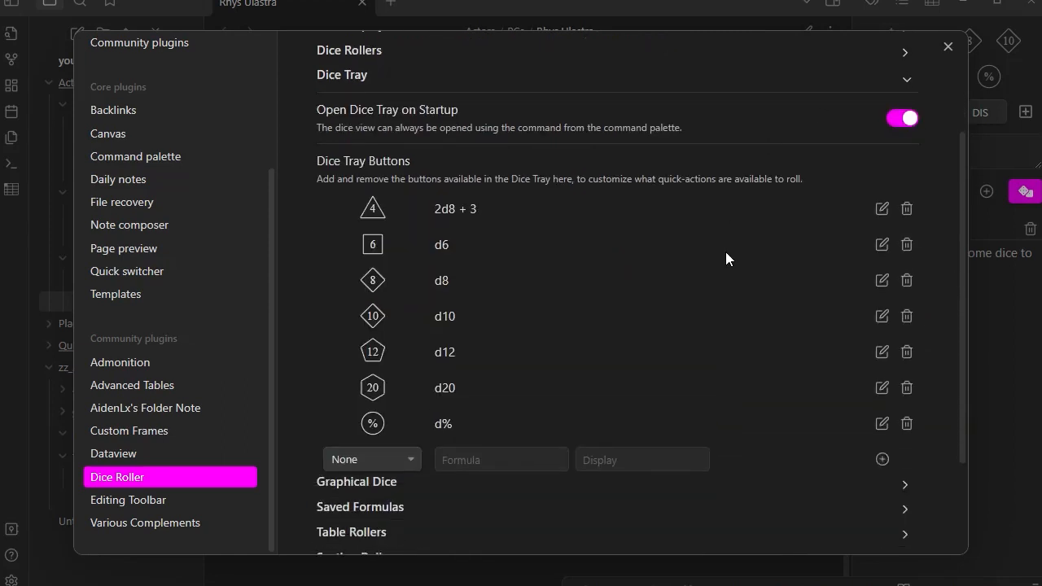
scroll(489, 159, up, 2)
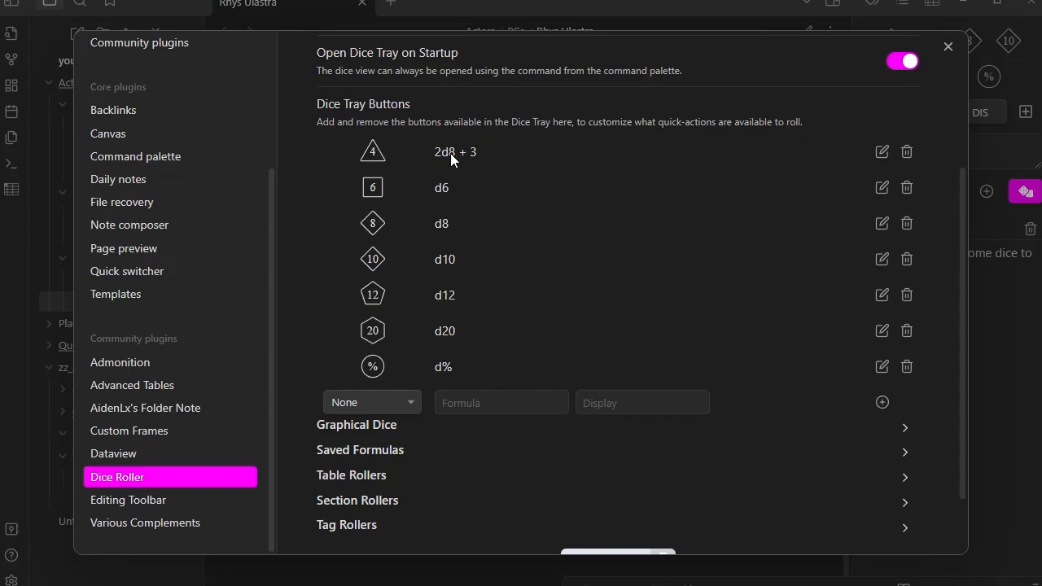
- Change the formula of the triangle Dice Tray button to d4 and save it, keeping the d6 button as it is
click(882, 152)
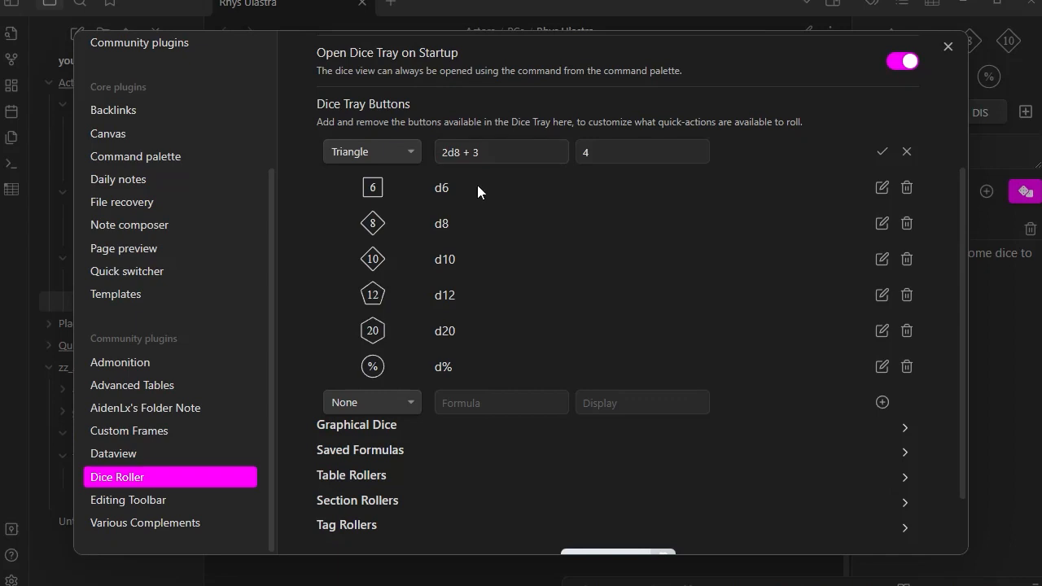
click(882, 188)
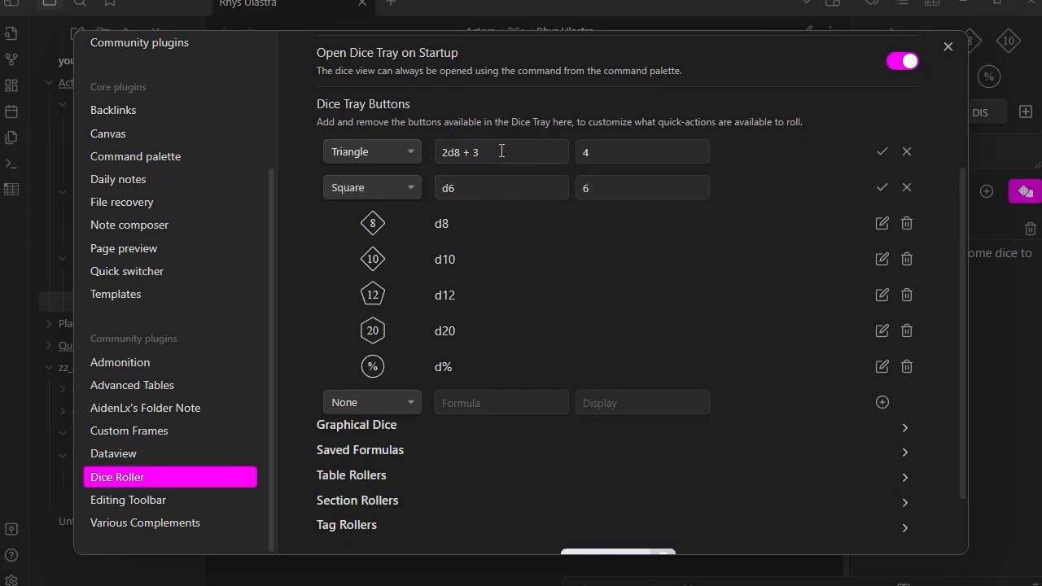
drag(502, 151, 375, 151)
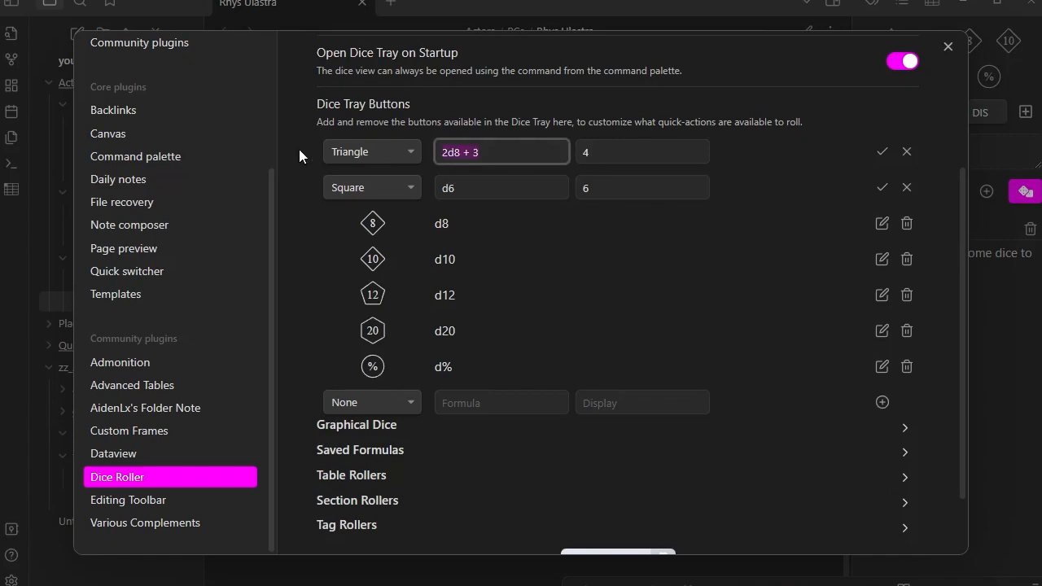
text(d4)
click(411, 153)
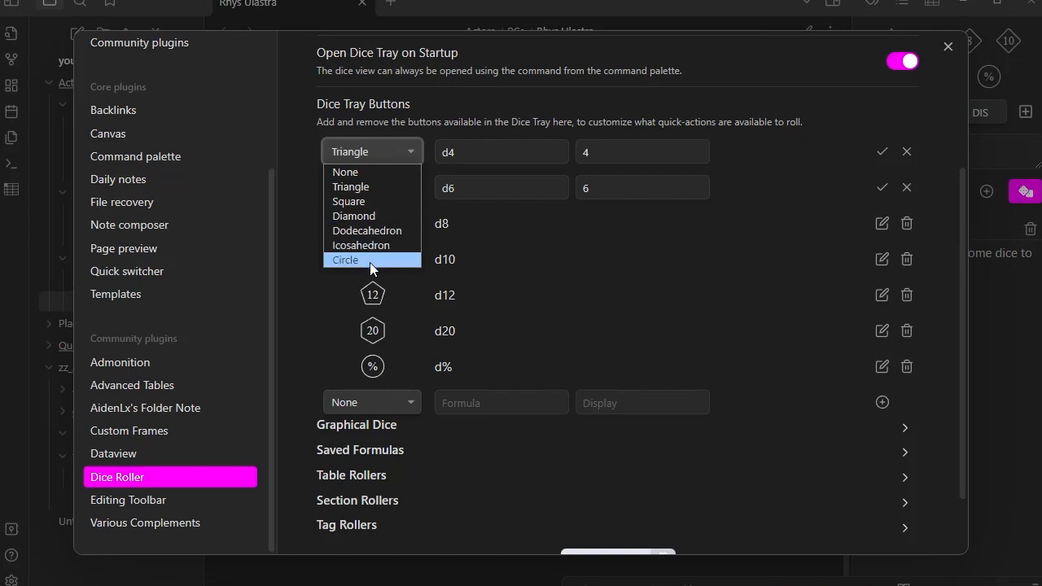
click(696, 257)
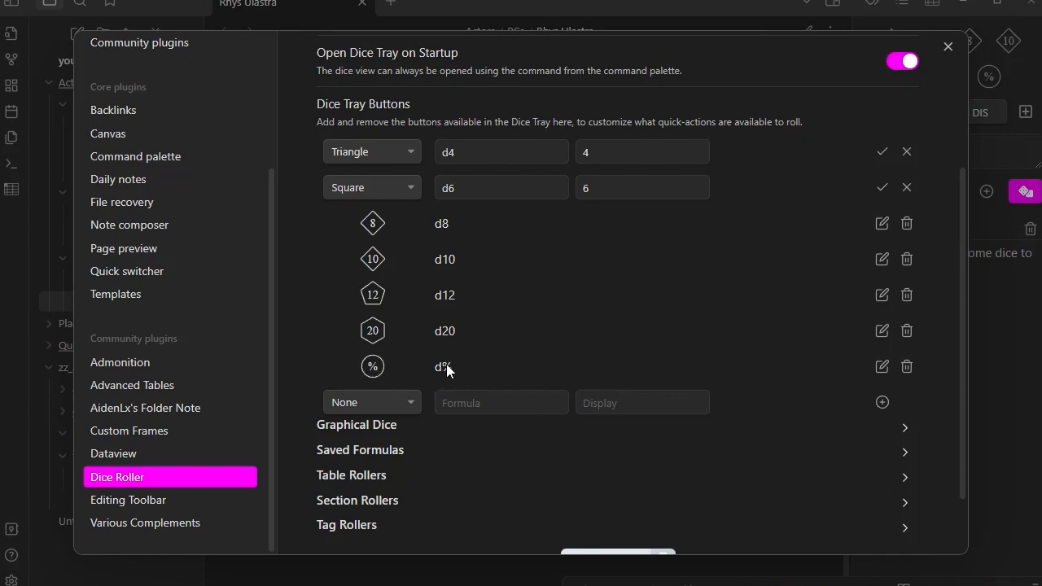
click(882, 187)
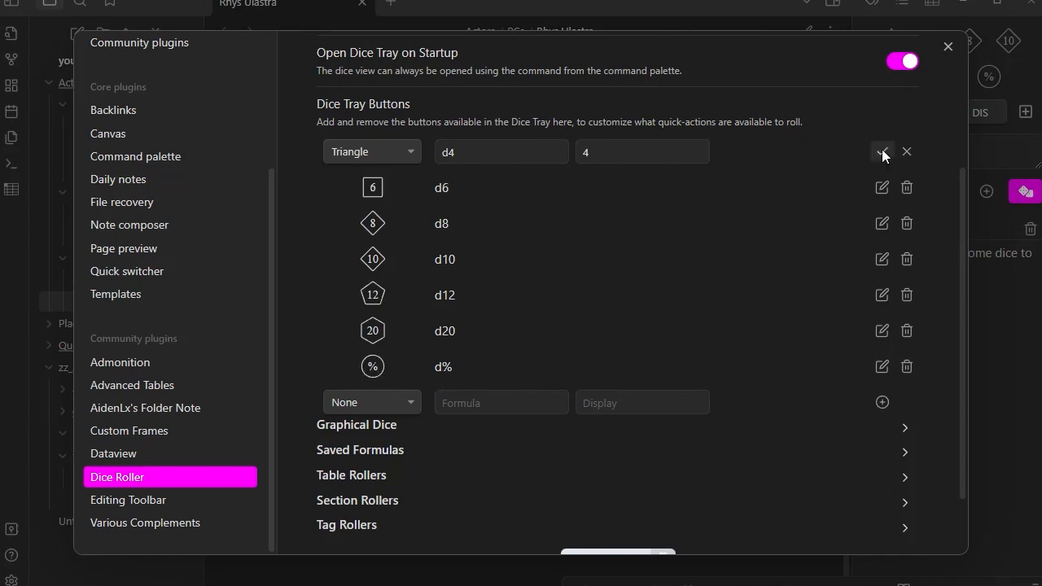
click(881, 151)
- Collapse the Dice Tray section and enable Display graphics for Dice Tray Rolls in the Graphical Dice settings
scroll(767, 216, down, 1)
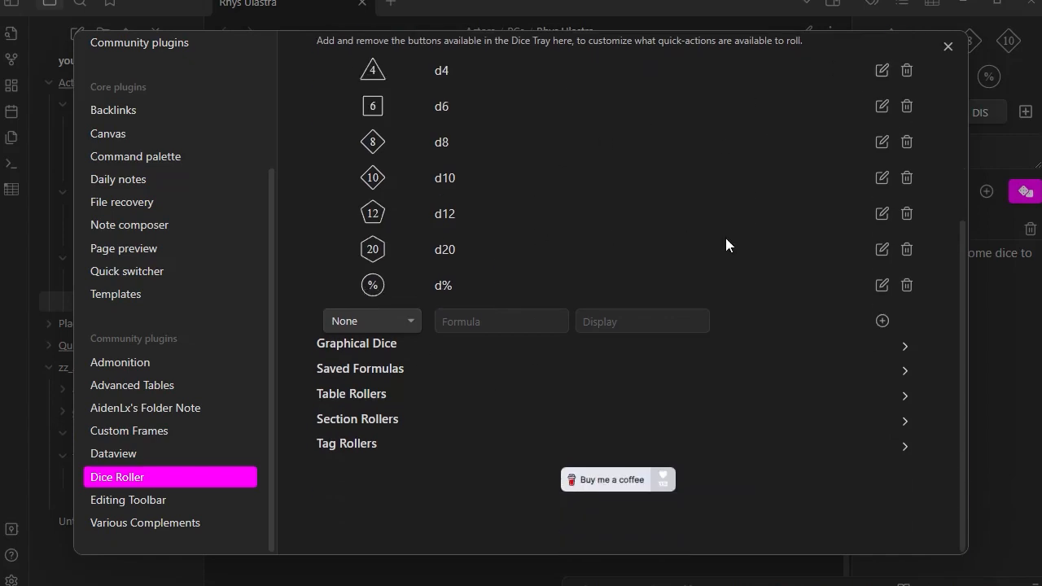
scroll(766, 236, up, 1)
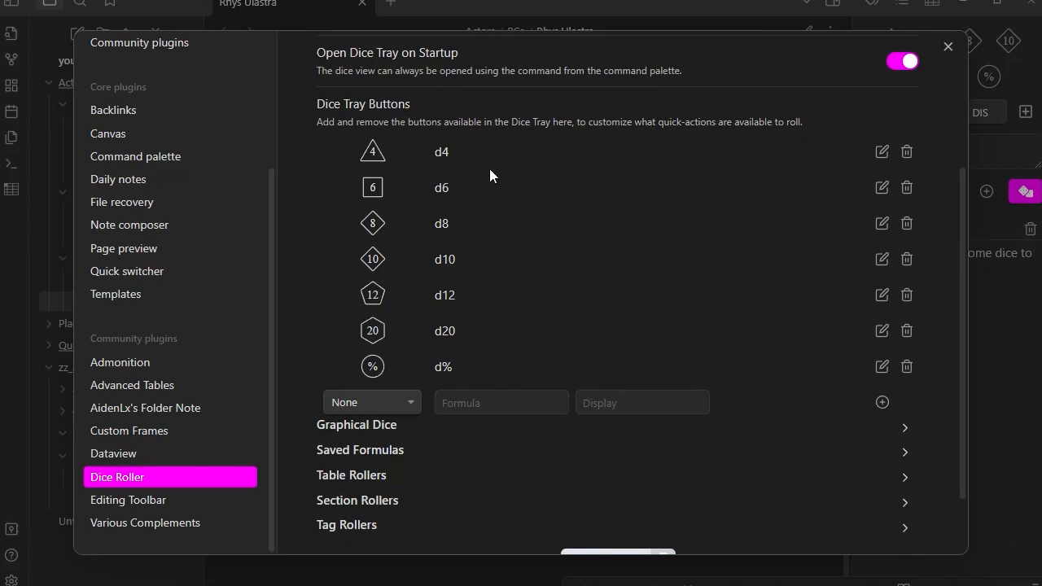
scroll(587, 258, up, 2)
scroll(488, 212, down, 2)
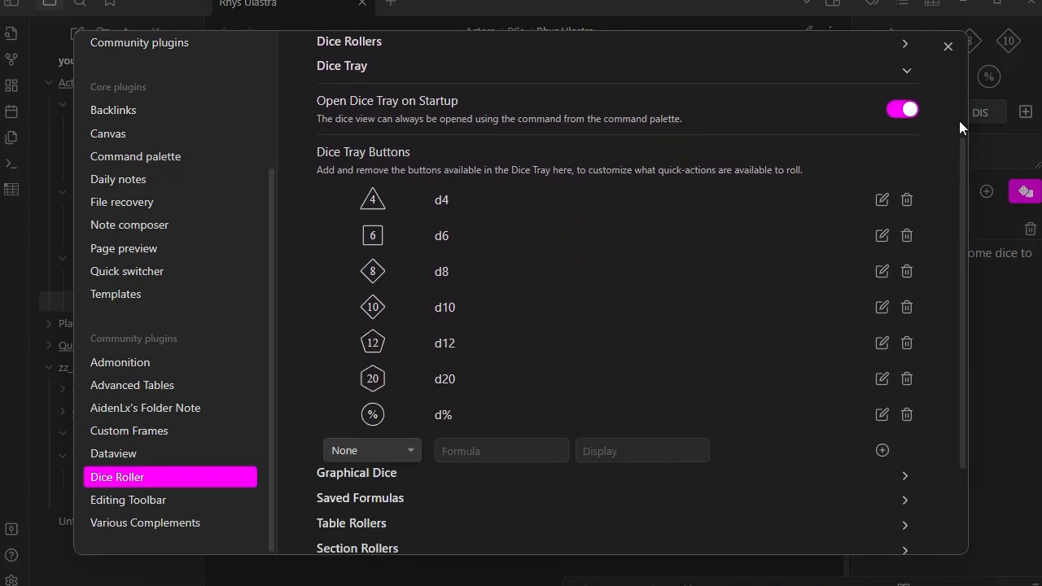
click(907, 72)
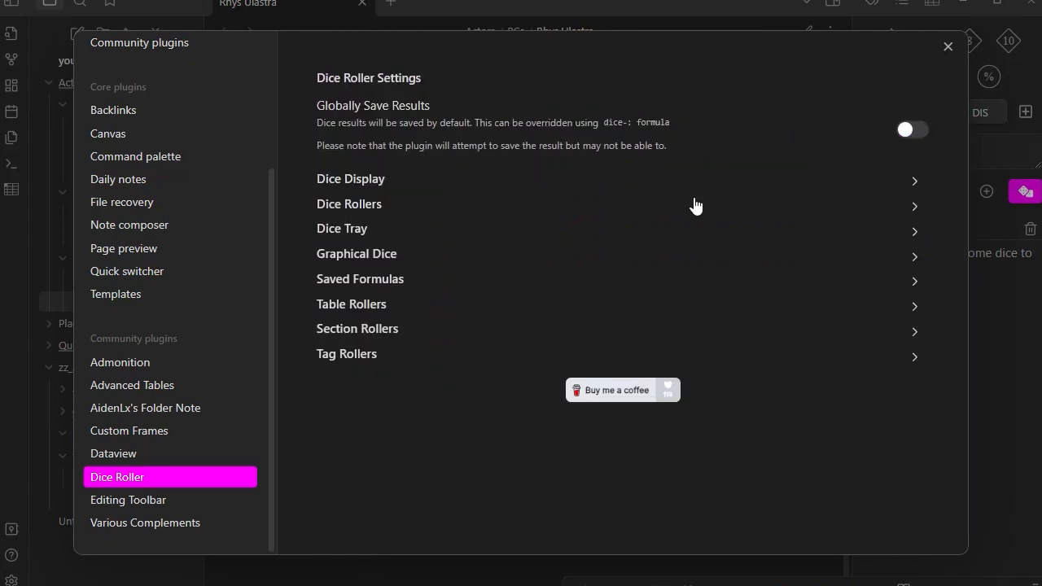
click(355, 254)
scroll(591, 205, down, 6)
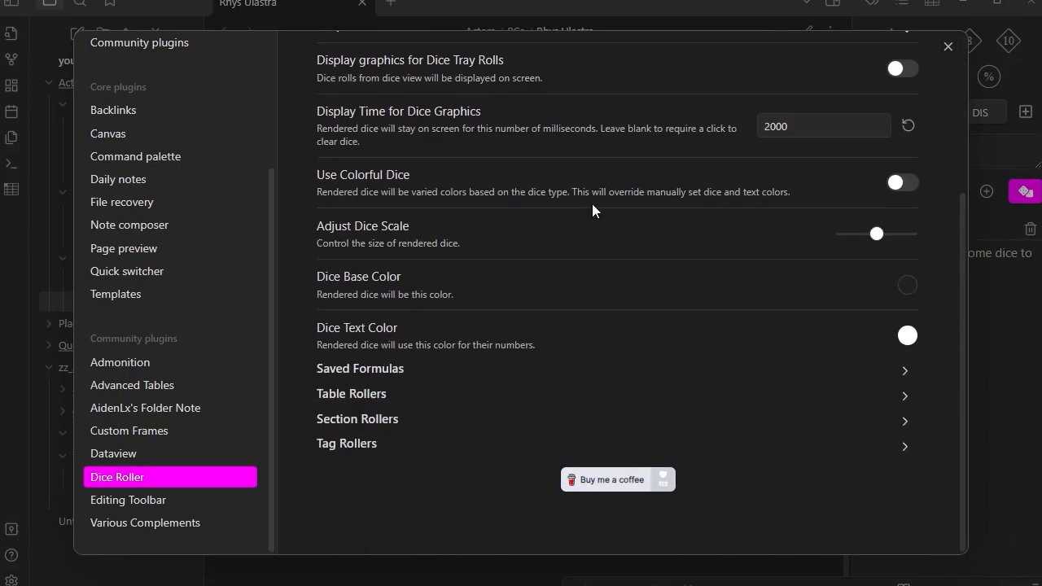
scroll(477, 159, up, 2)
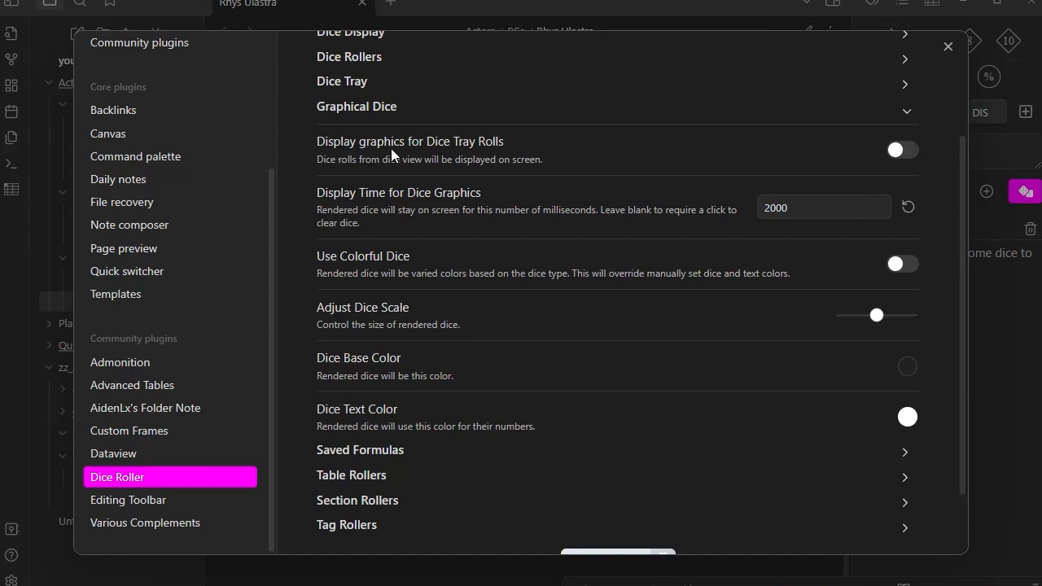
click(901, 151)
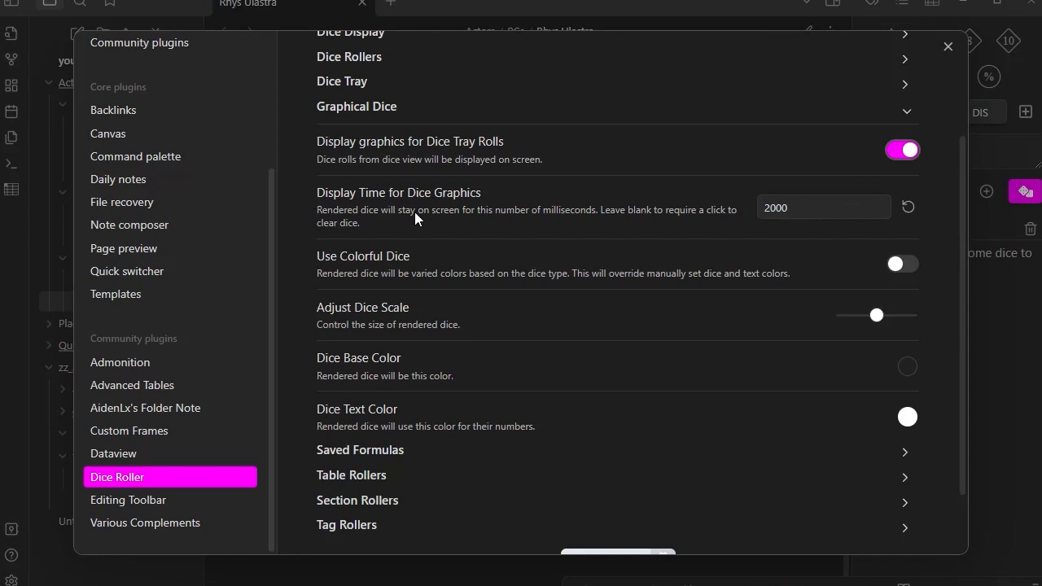
drag(795, 206, 760, 207)
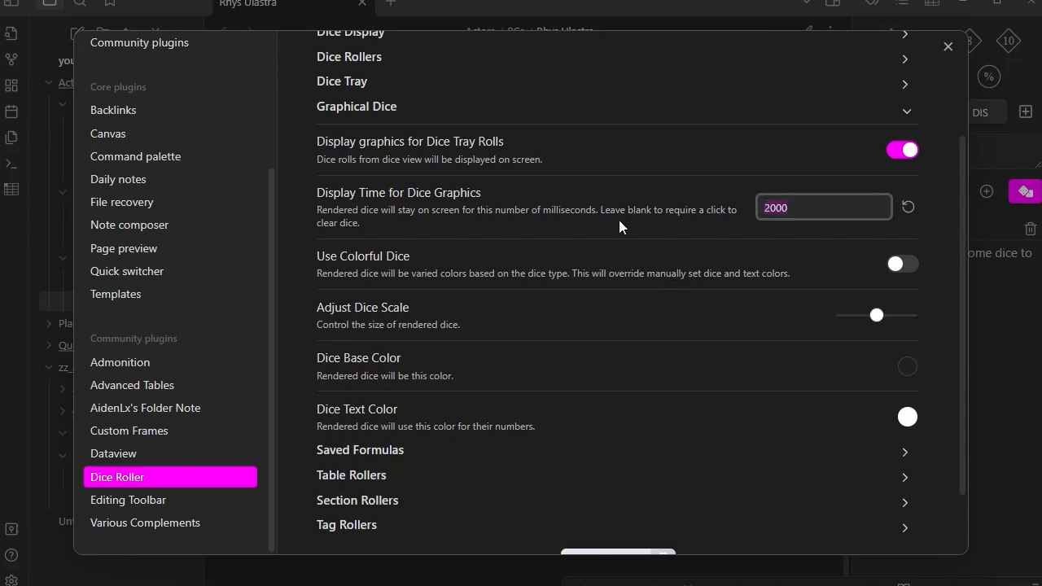
scroll(486, 190, down, 1)
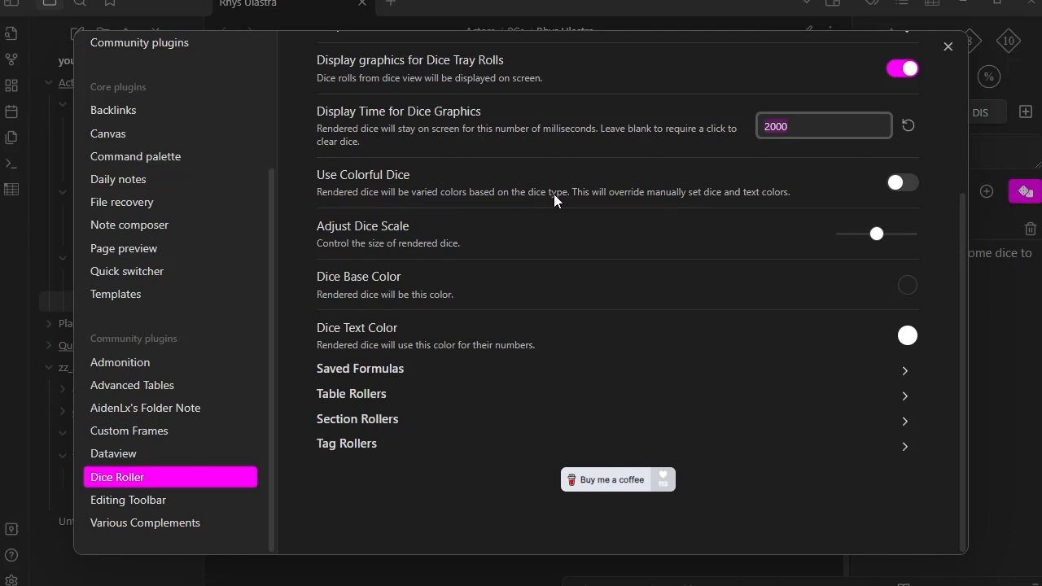
scroll(561, 208, up, 2)
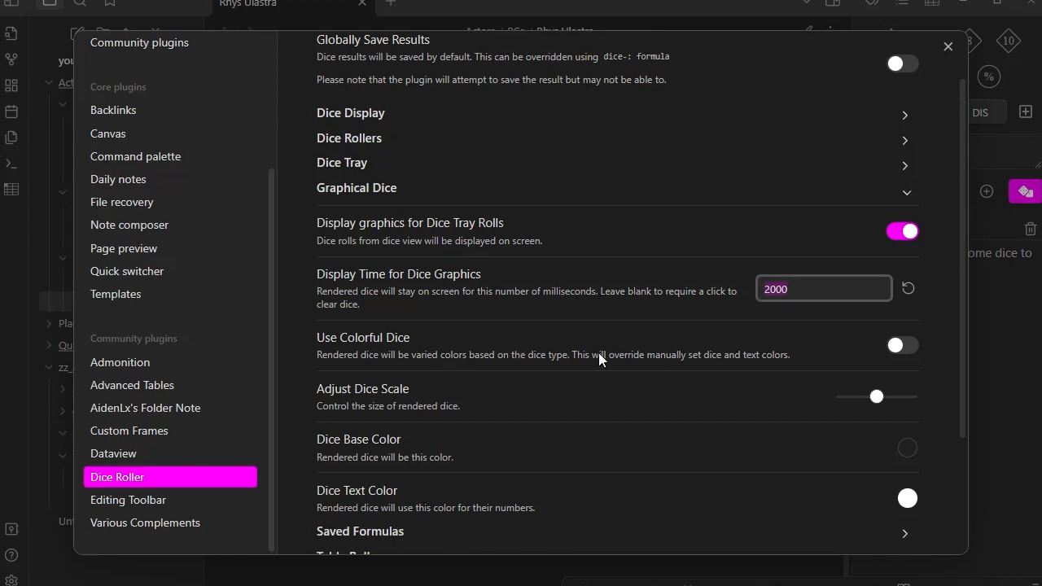
scroll(652, 379, down, 2)
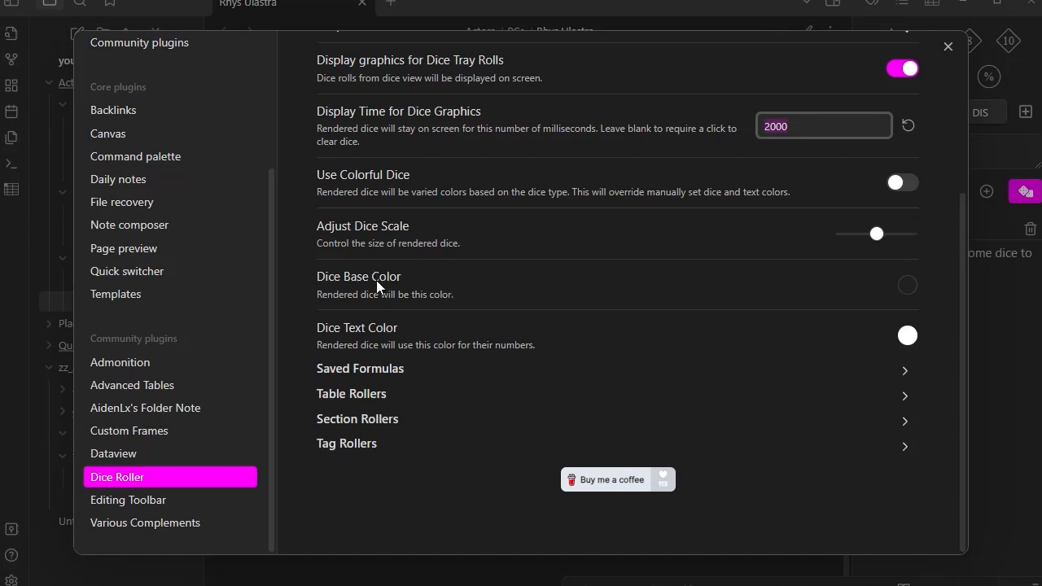
- Set the Dice Base Color to magenta with RGB values 255, 0, 255
click(908, 287)
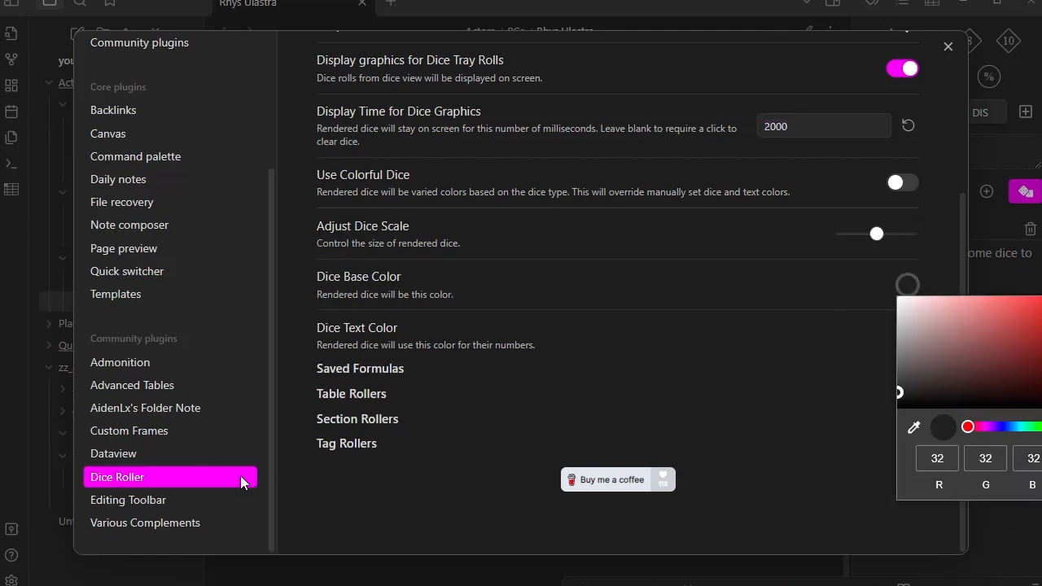
double_click(940, 460)
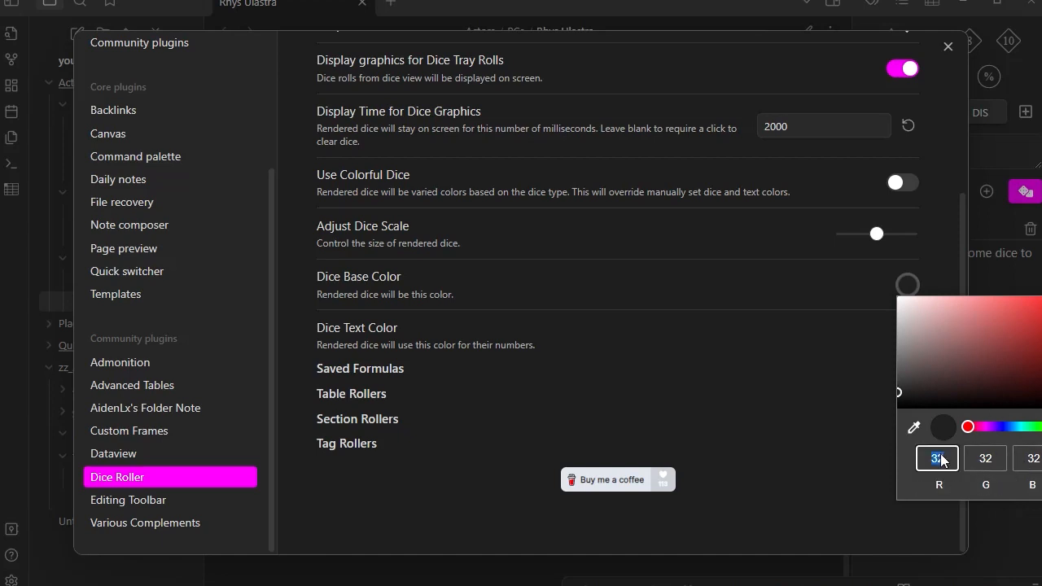
text(255)
double_click(991, 459)
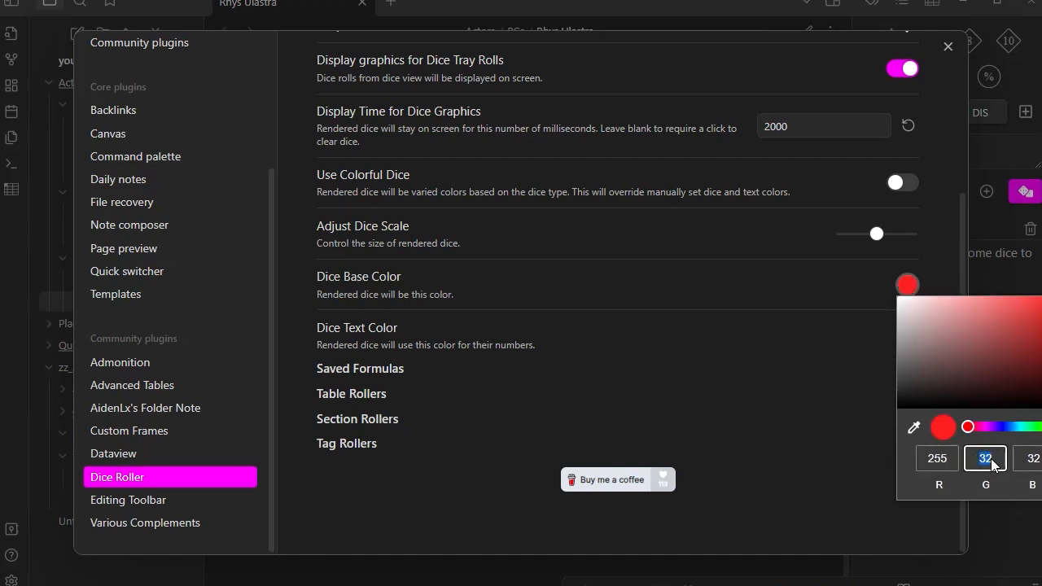
text(0)
double_click(1029, 459)
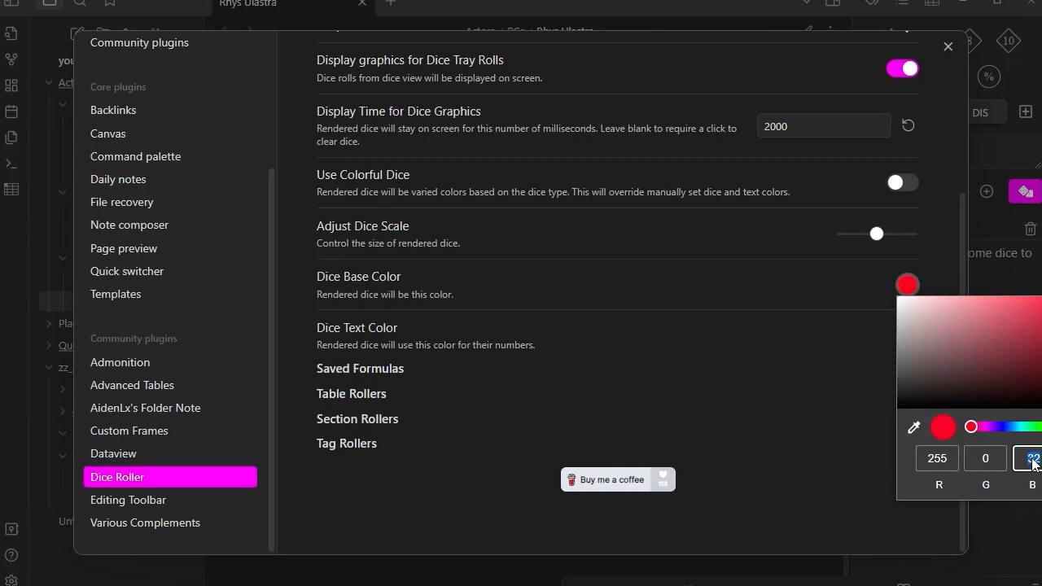
text(255)
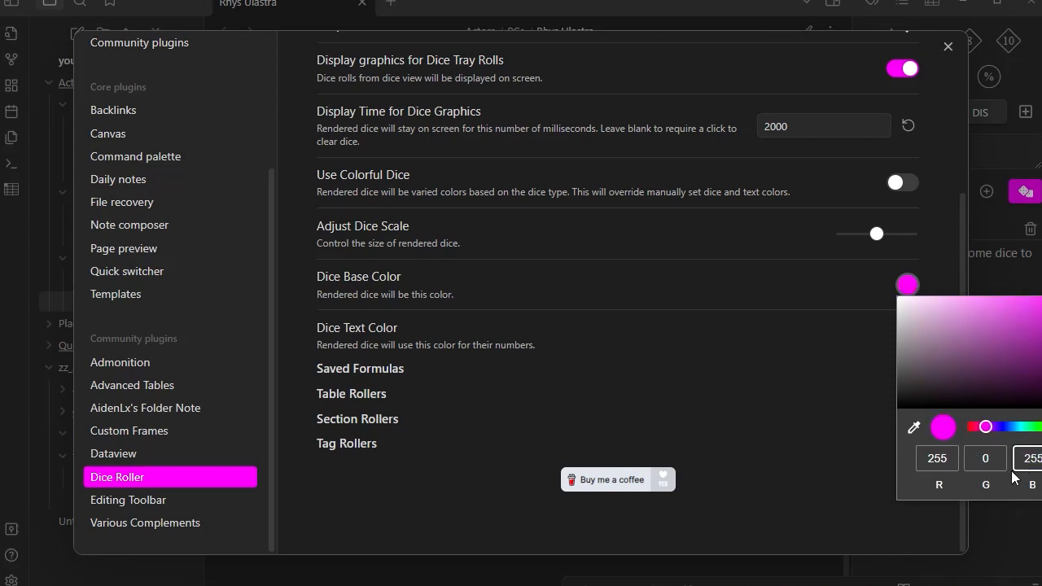
click(1013, 478)
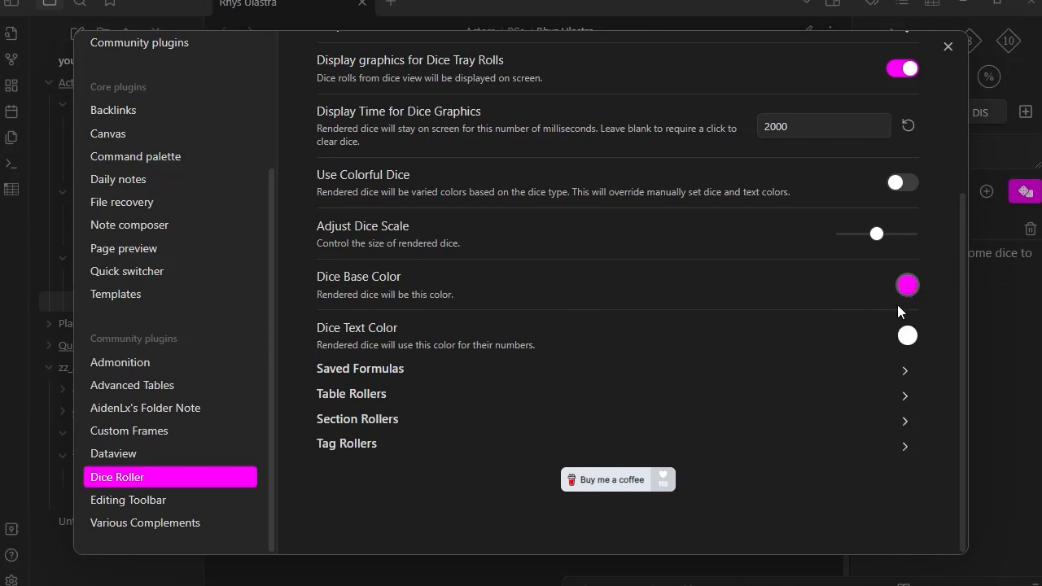
- Set the Dice Text Color to black (RGB 0, 0, 0) and close the settings
click(909, 336)
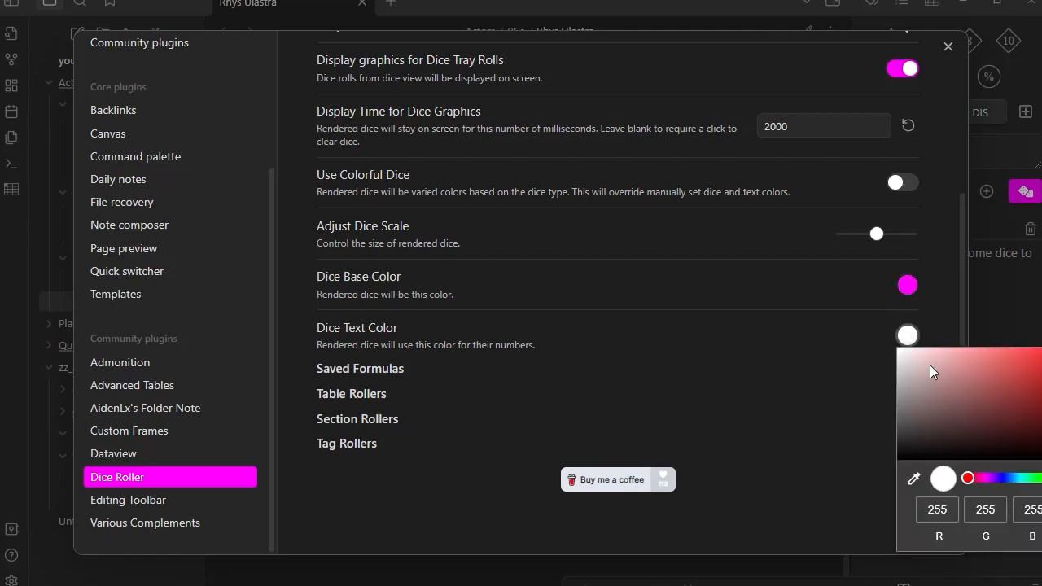
drag(939, 461, 885, 467)
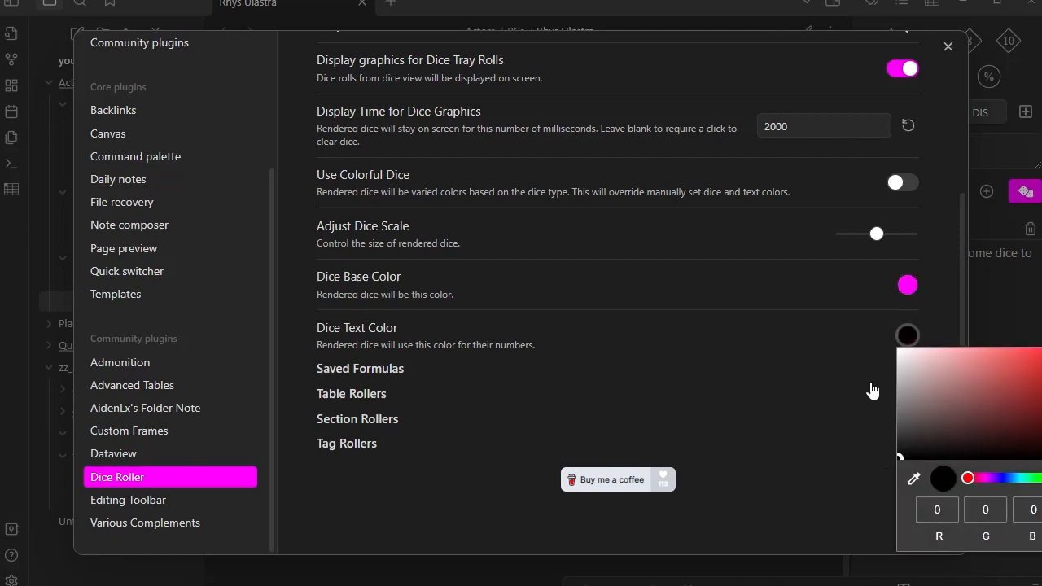
click(796, 359)
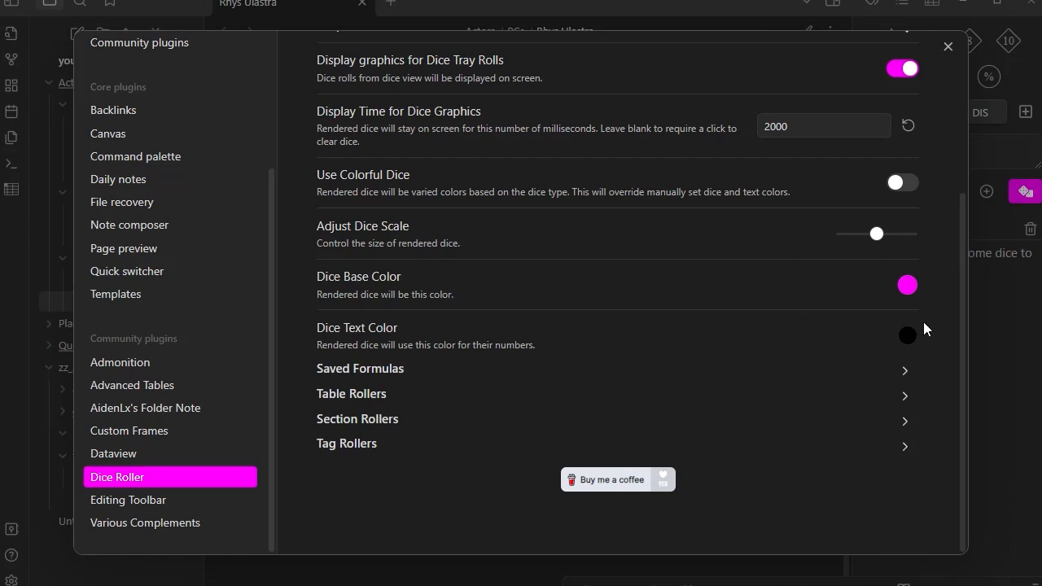
scroll(751, 397, up, 3)
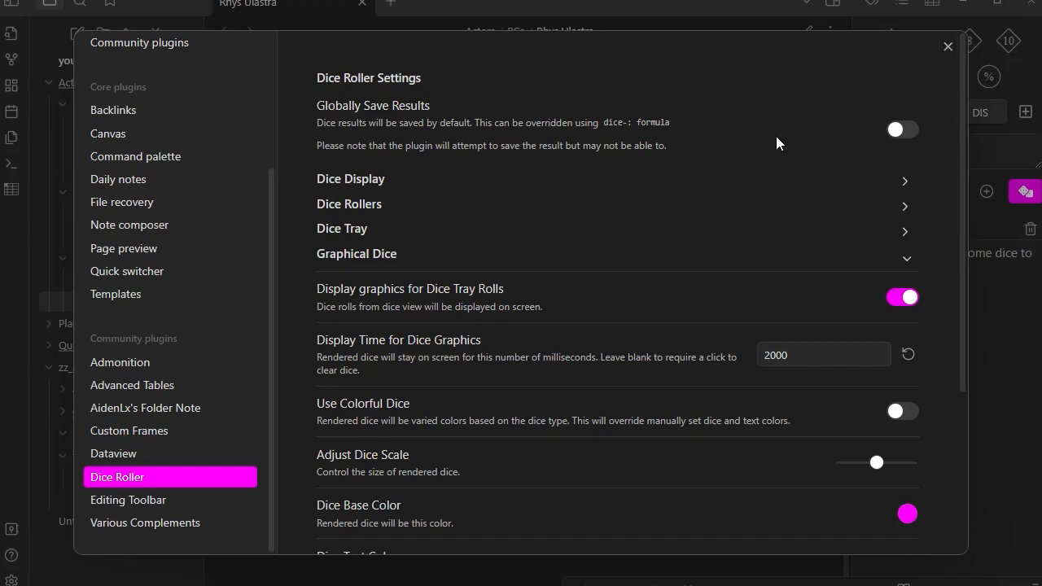
click(949, 46)
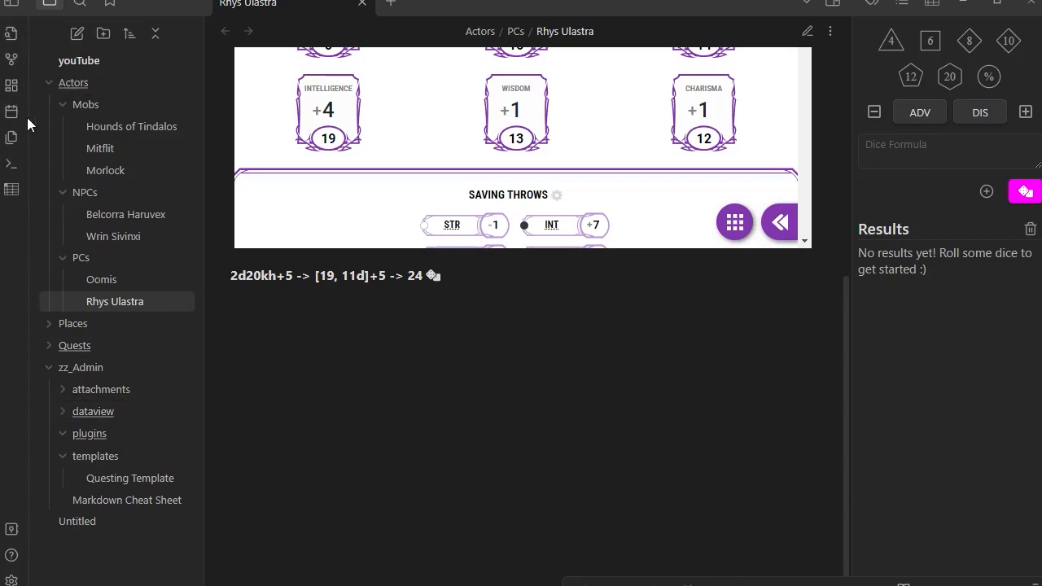
- Run the "Reload app without saving" command so the new dice settings are applied
click(11, 164)
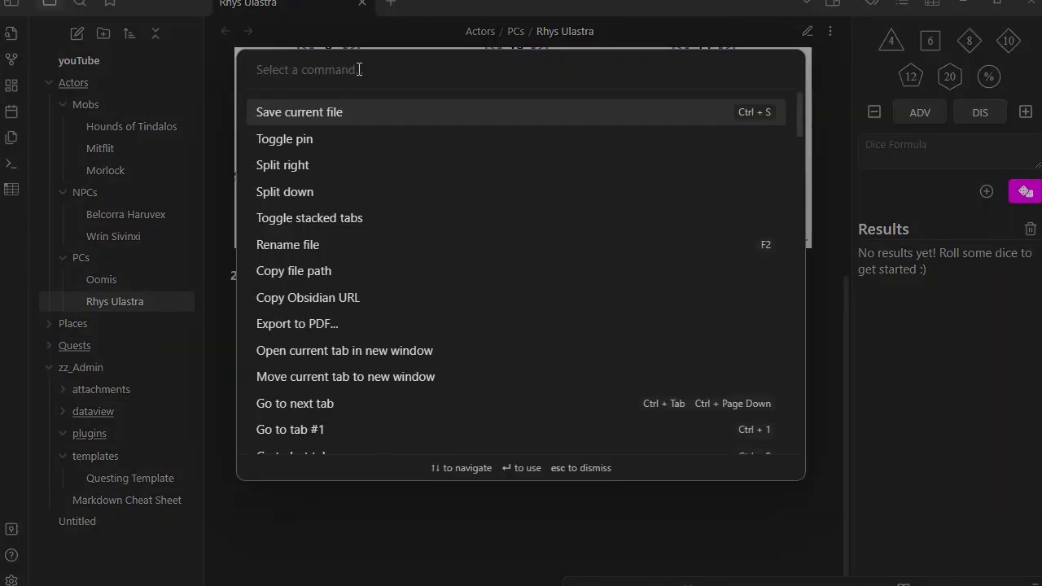
text(relo)
text(ad)
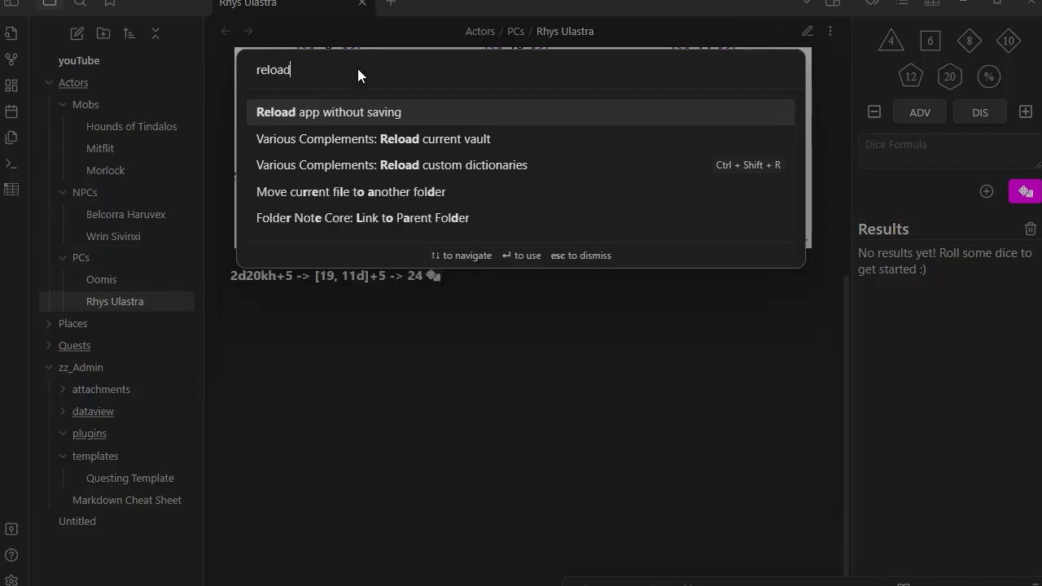
key(Return)
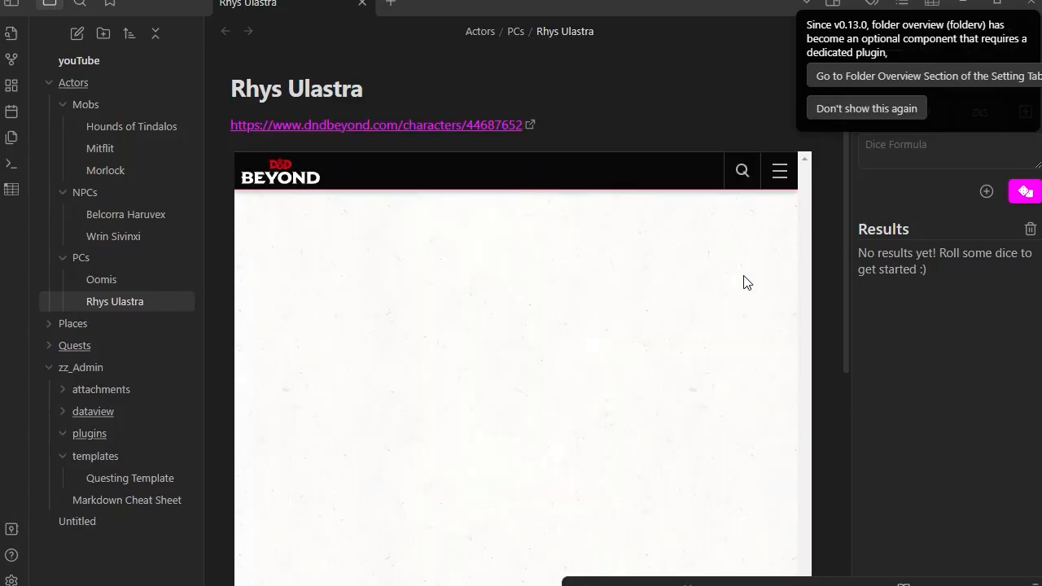
- Roll the inline 2d20kh+5 dice below the embedded character sheet to test the graphical dice
scroll(833, 334, down, 5)
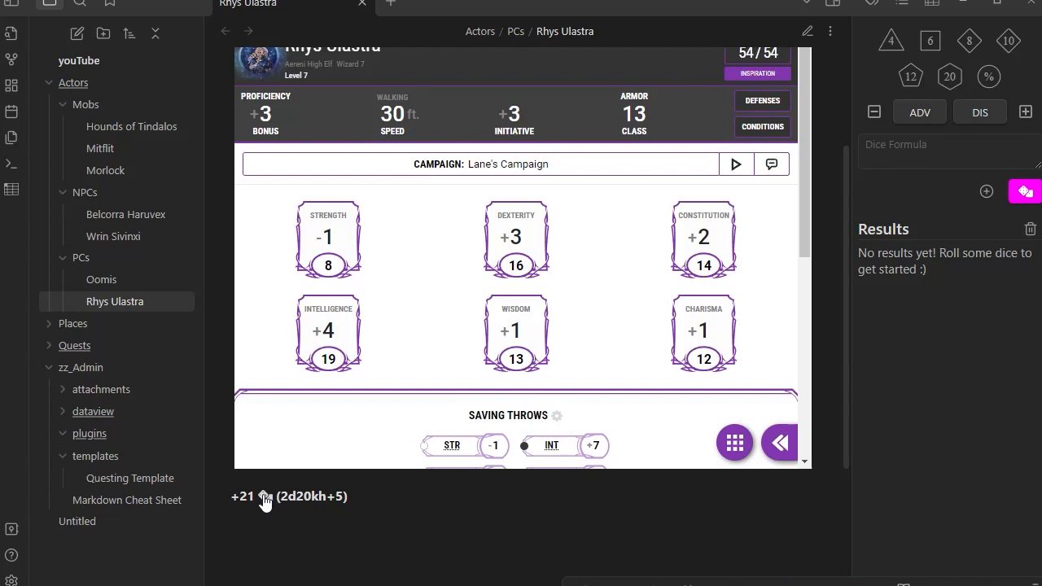
click(269, 499)
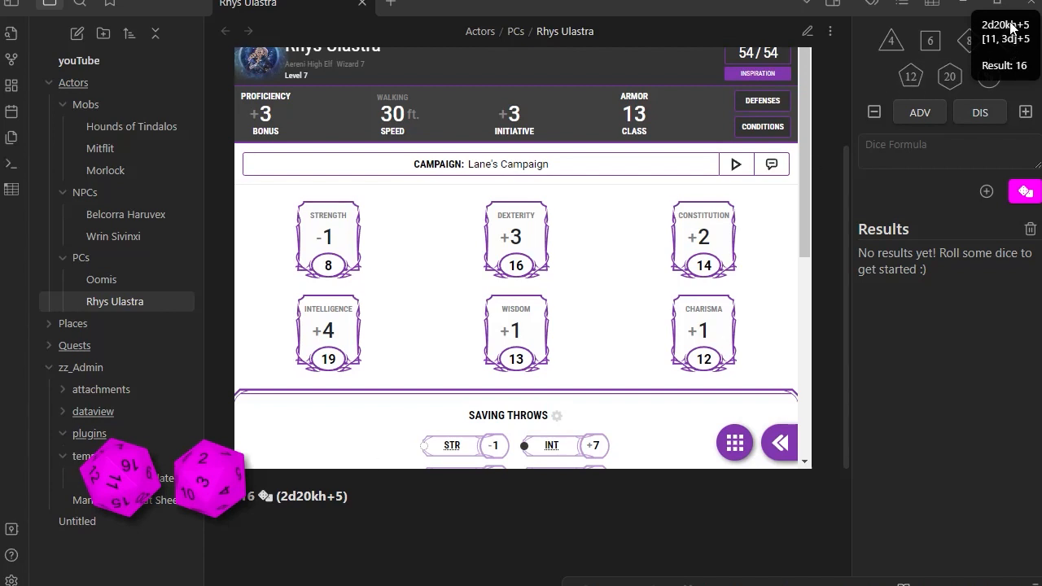
mouse_move(245, 505)
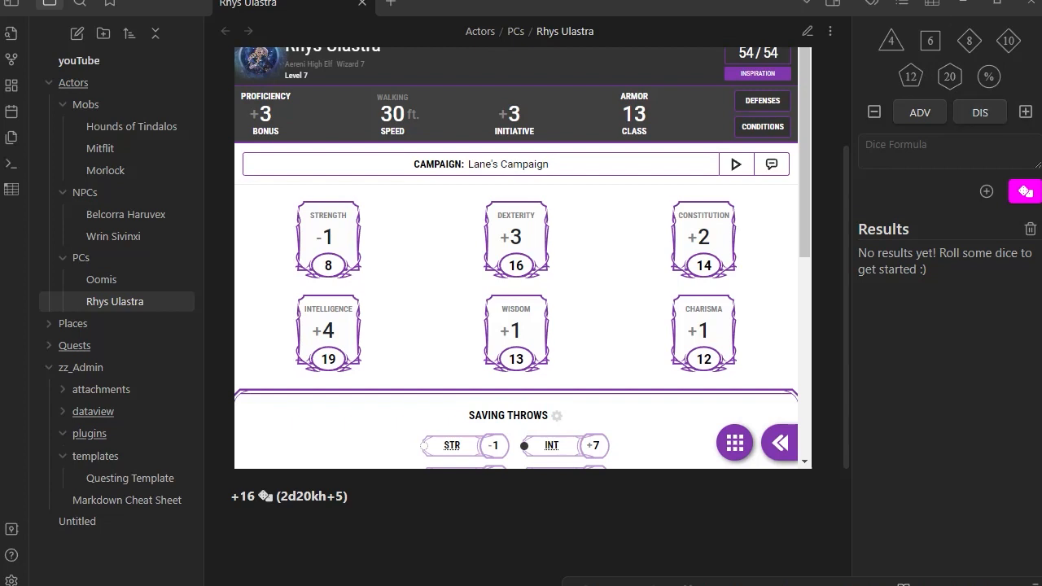
- Roll a d20 with advantage and a +3 modifier (2d20kh + 3) from the Dice Tray, and delete its result
click(953, 74)
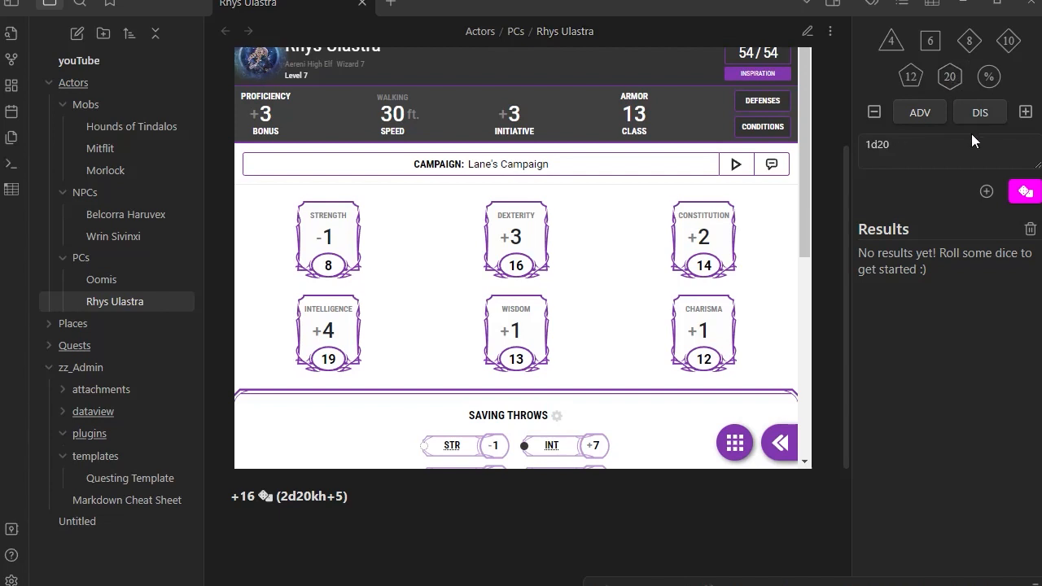
click(951, 75)
click(929, 116)
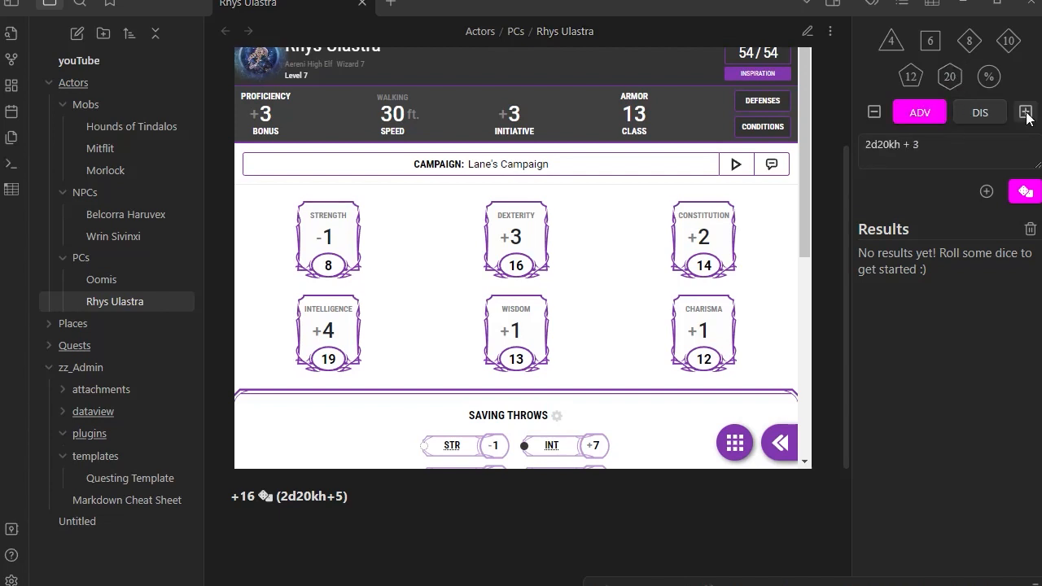
click(1024, 194)
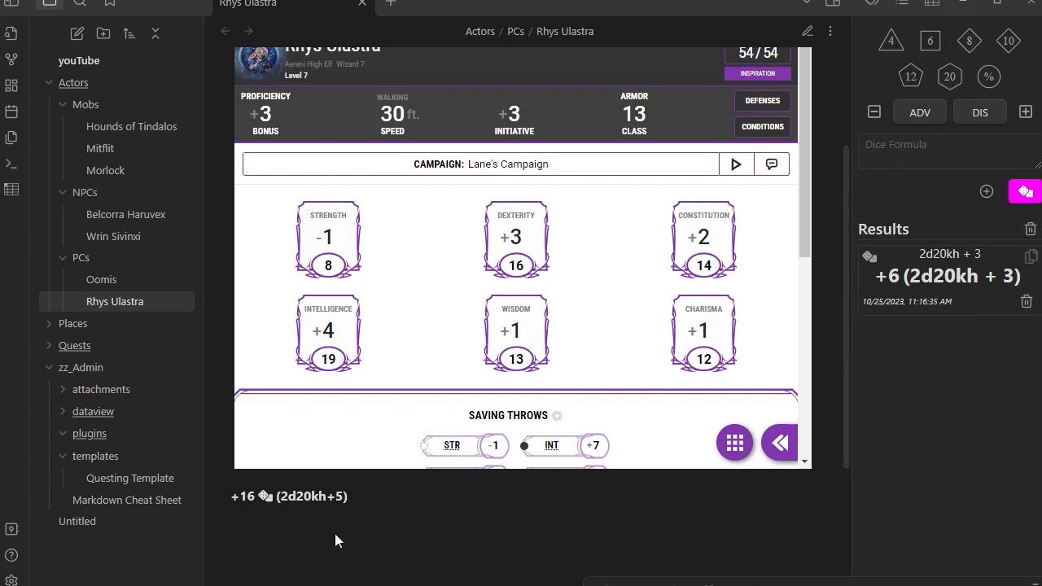
click(1027, 302)
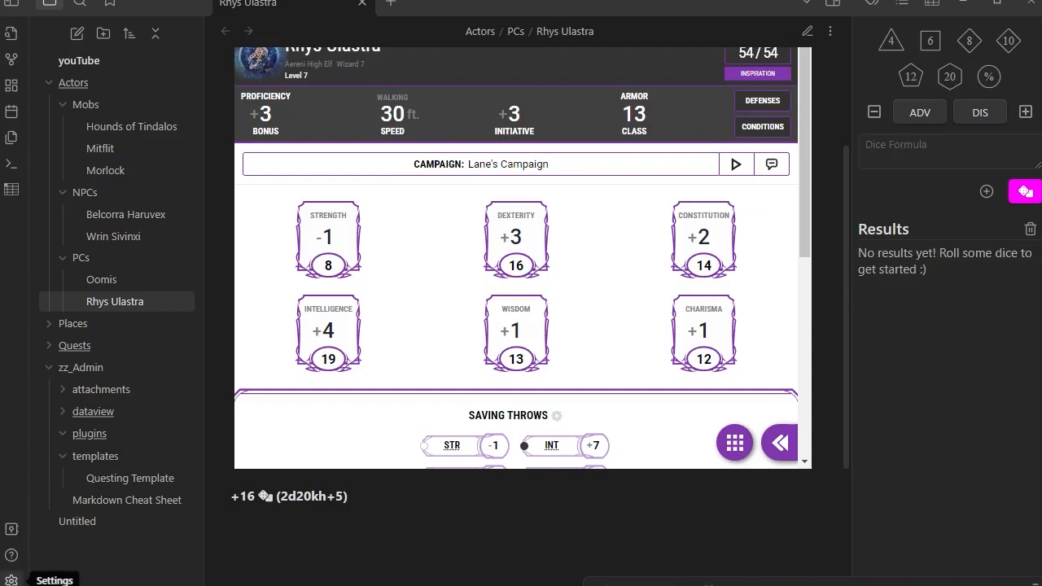
- Disable Display Formula in Parentheses After in Dice Roller's Dice Display settings and close the settings
click(11, 580)
scroll(138, 252, down, 3)
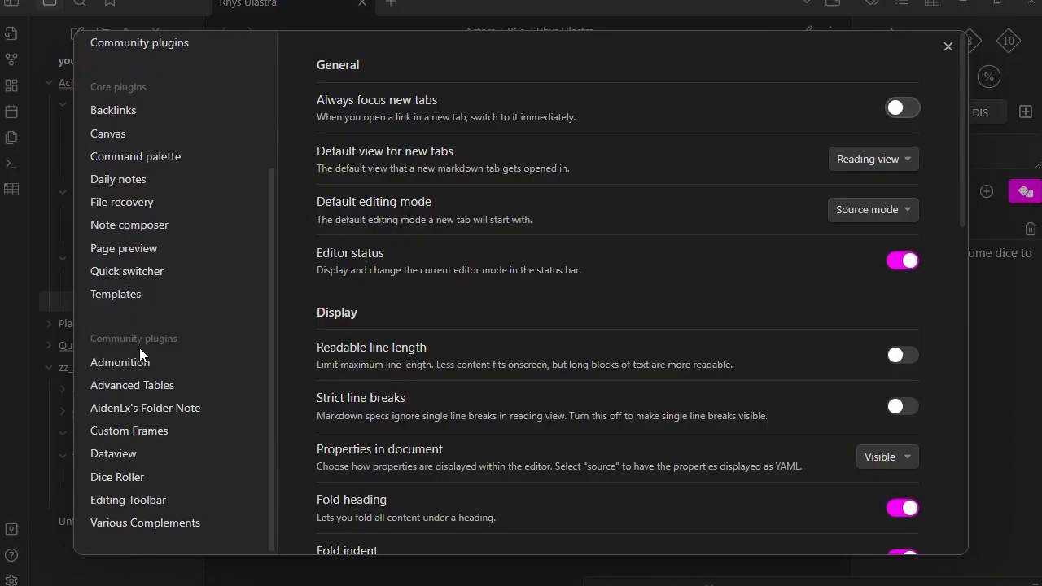
click(123, 477)
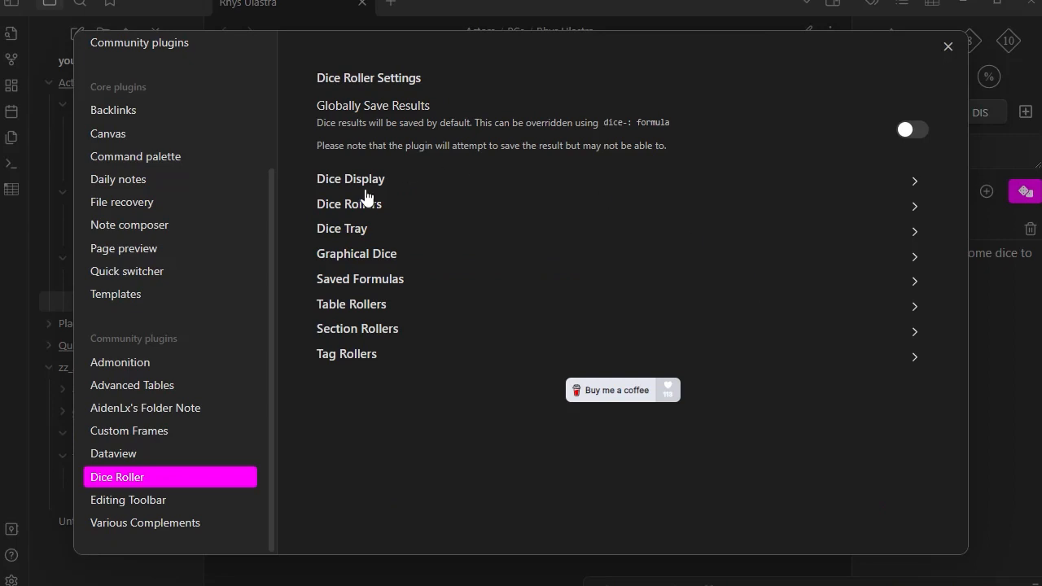
click(914, 186)
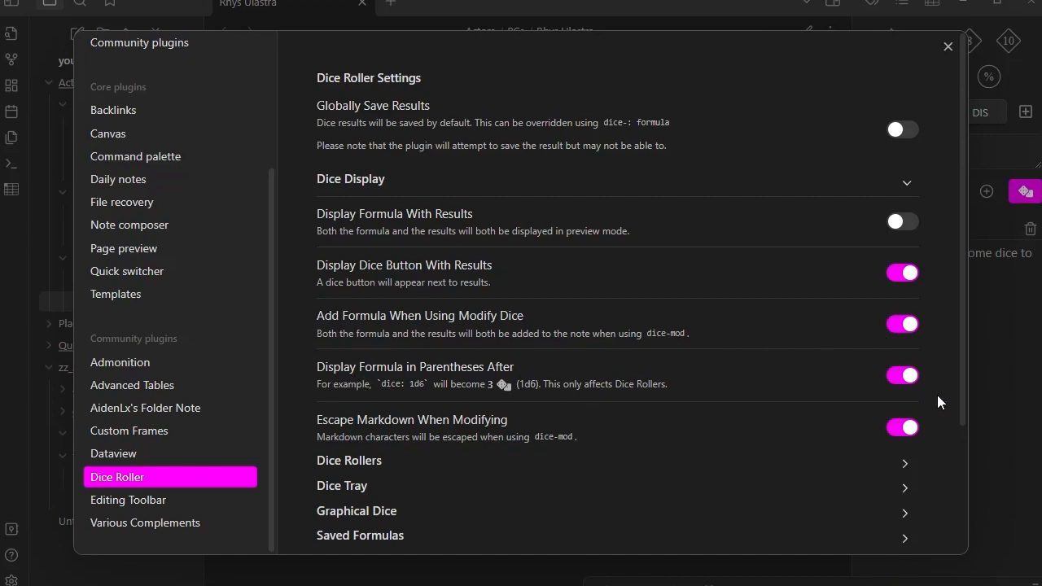
click(904, 375)
click(948, 46)
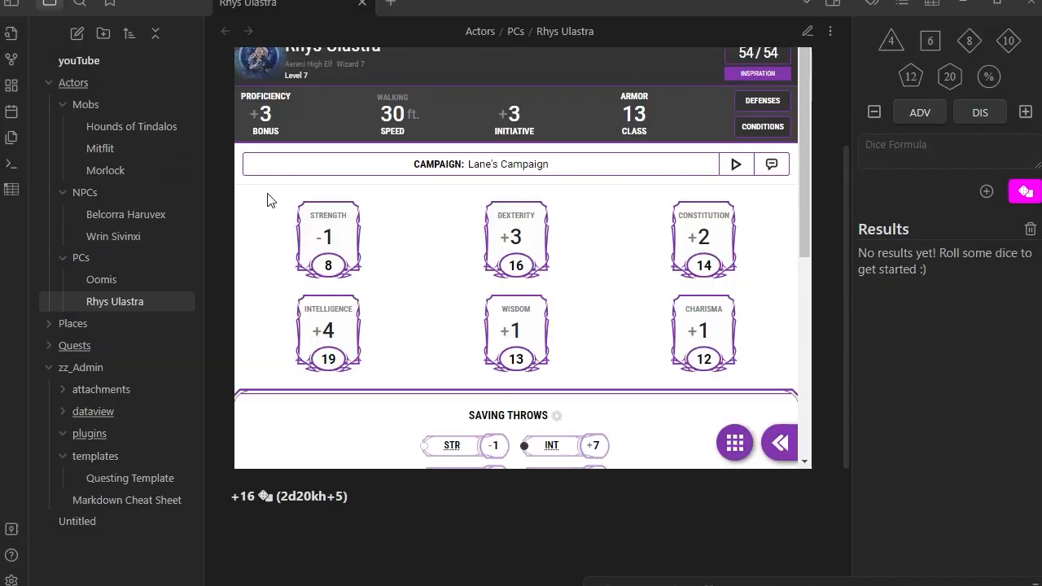
- Reload the app without saving to apply the changed formula display setting
click(11, 164)
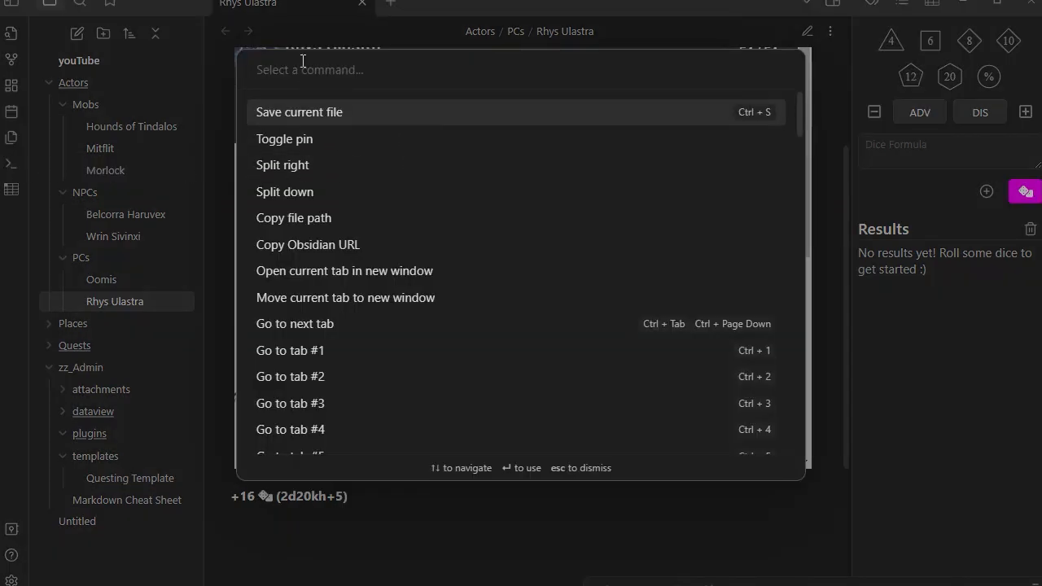
text(reload)
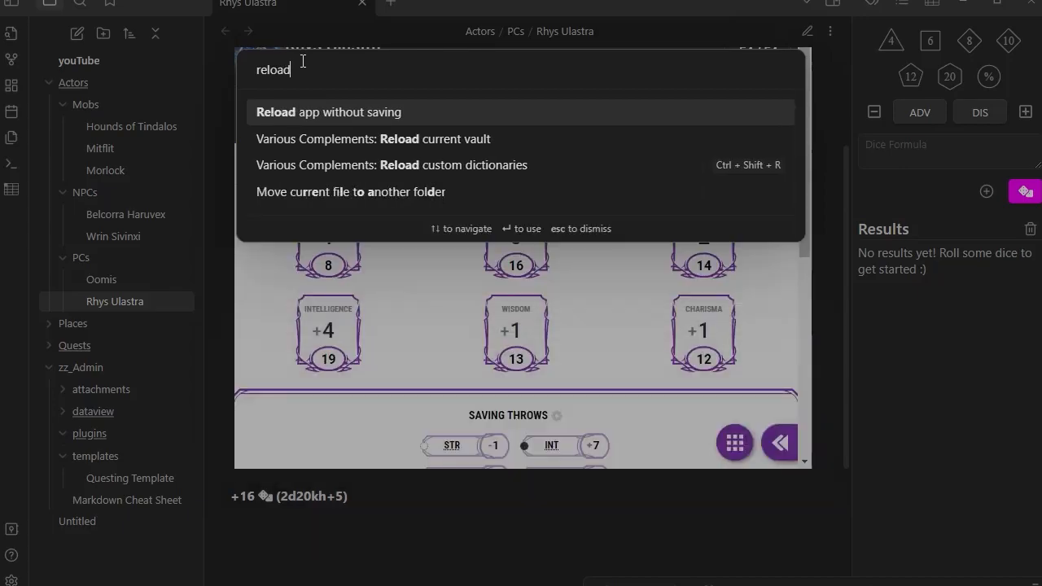
key(Return)
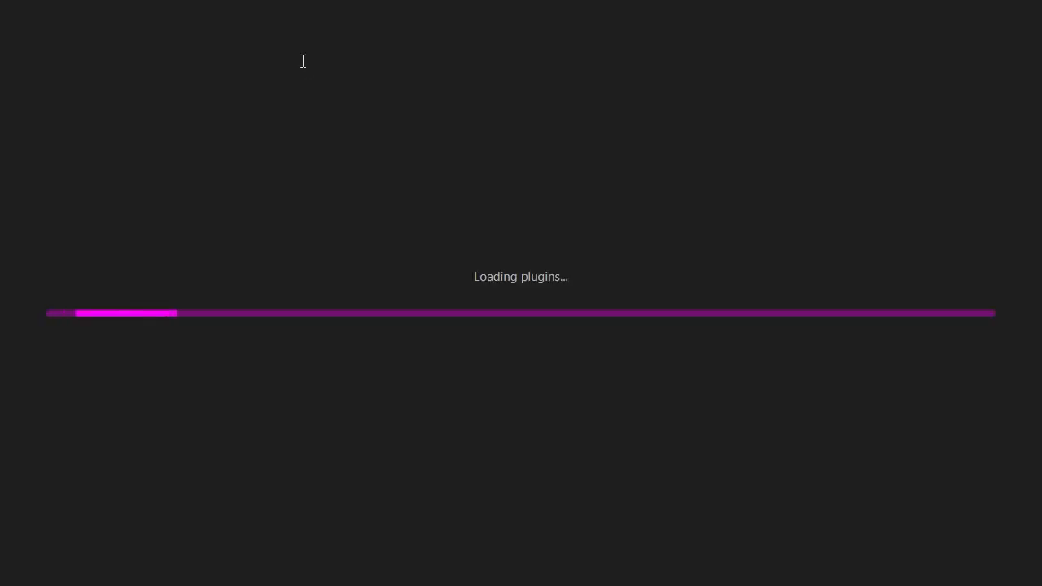
- Reroll the inline dice under the character sheet to check how the result is displayed without its formula
scroll(830, 339, down, 5)
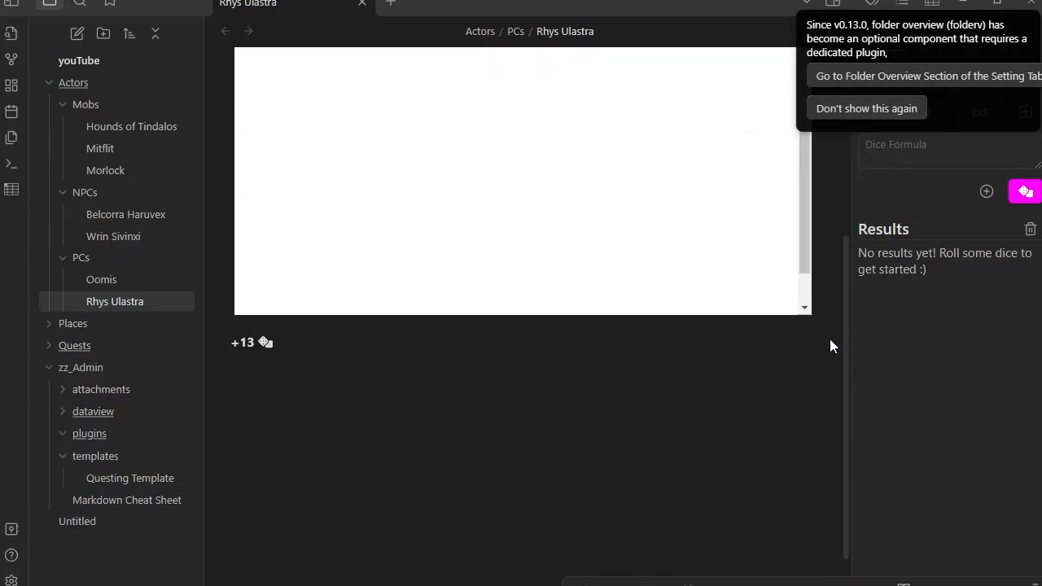
scroll(830, 338, up, 1)
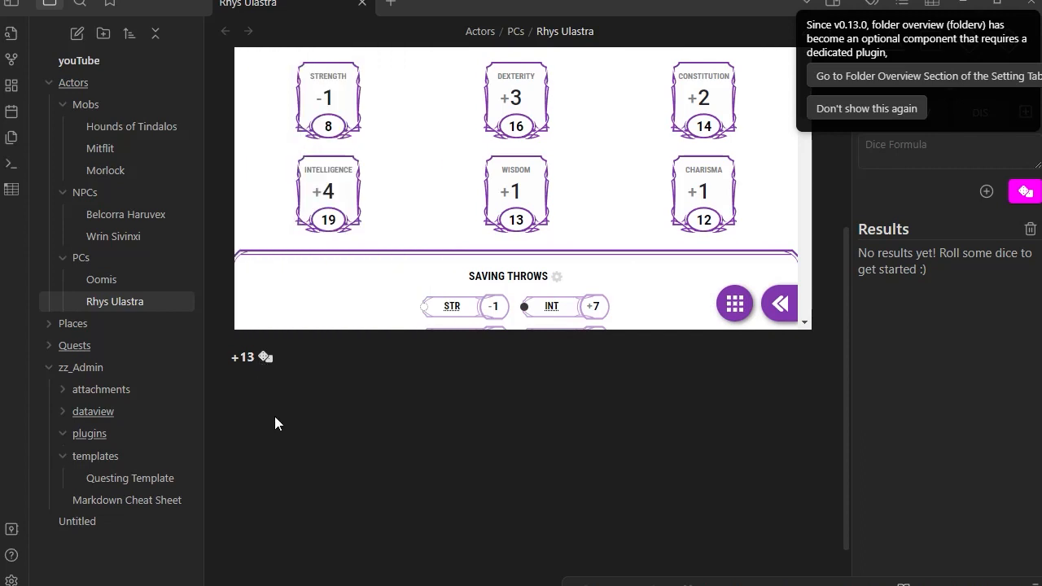
click(265, 356)
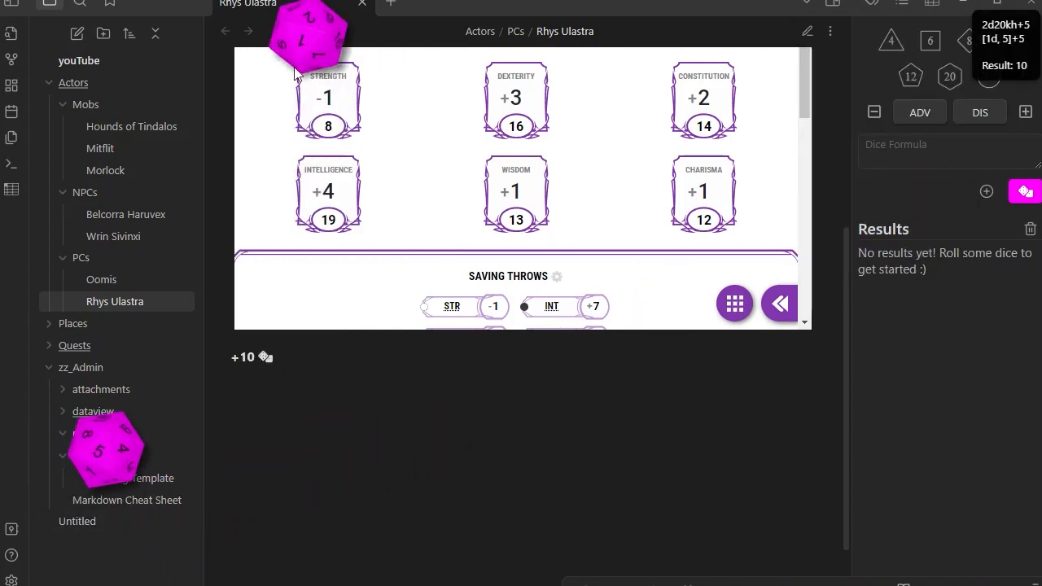
mouse_move(267, 360)
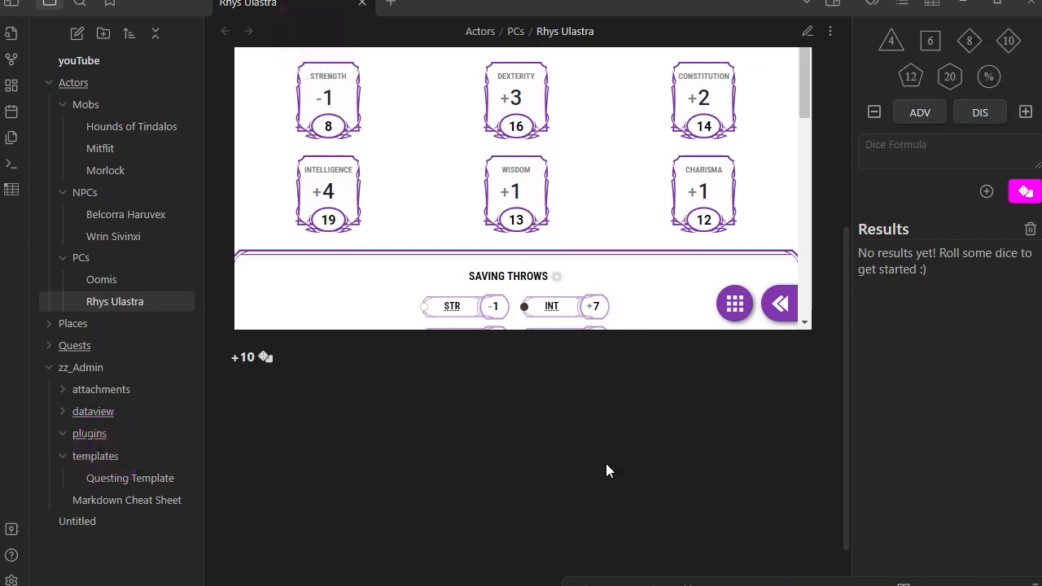
- Show the vault's tag list in the sidebar in place of the Dice Tray
scroll(606, 470, up, 4)
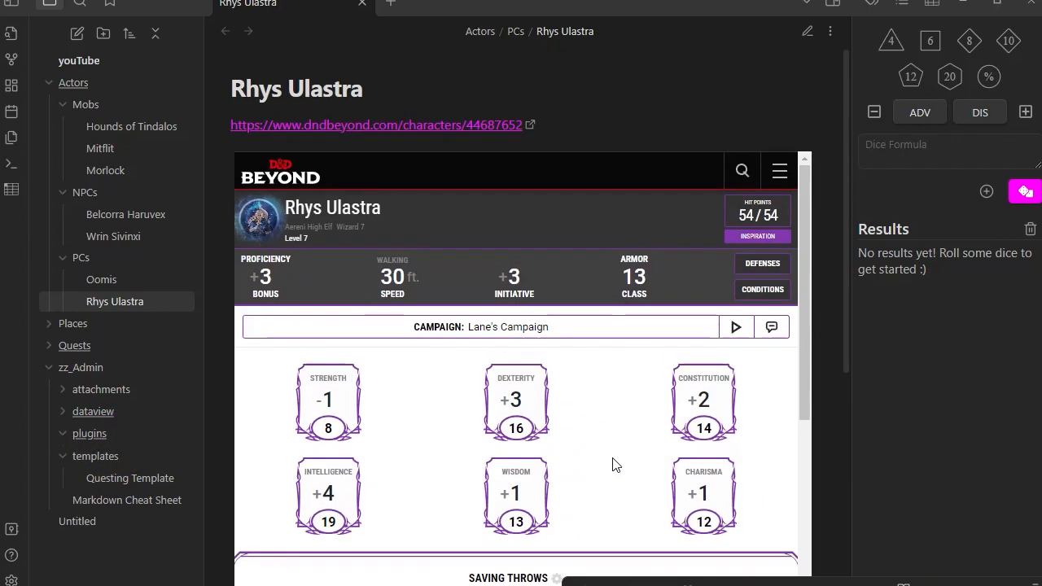
click(880, 2)
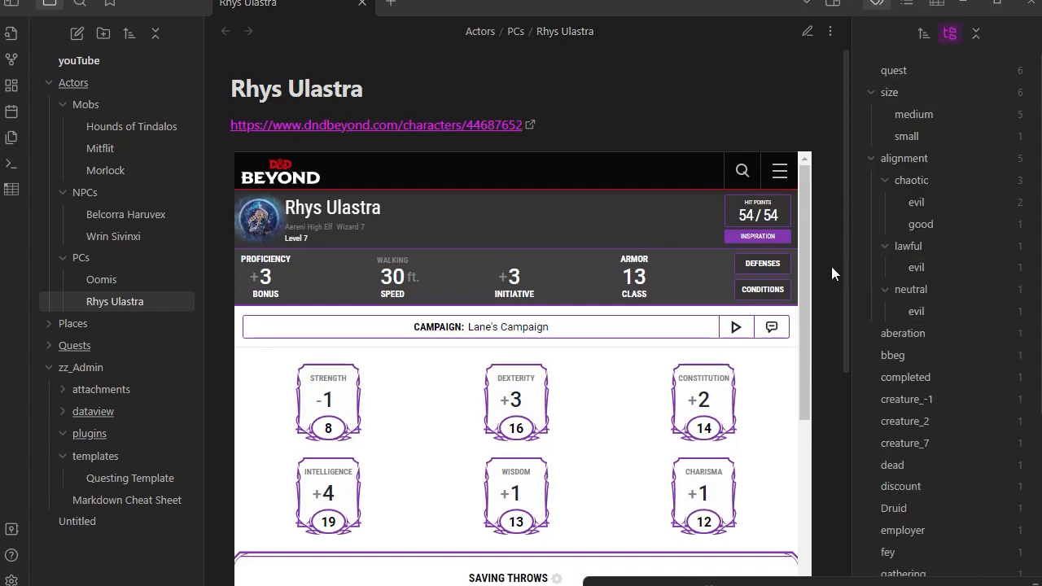
- Search the community plugins for "dice" and open the Dice Roller plugin's page
click(11, 580)
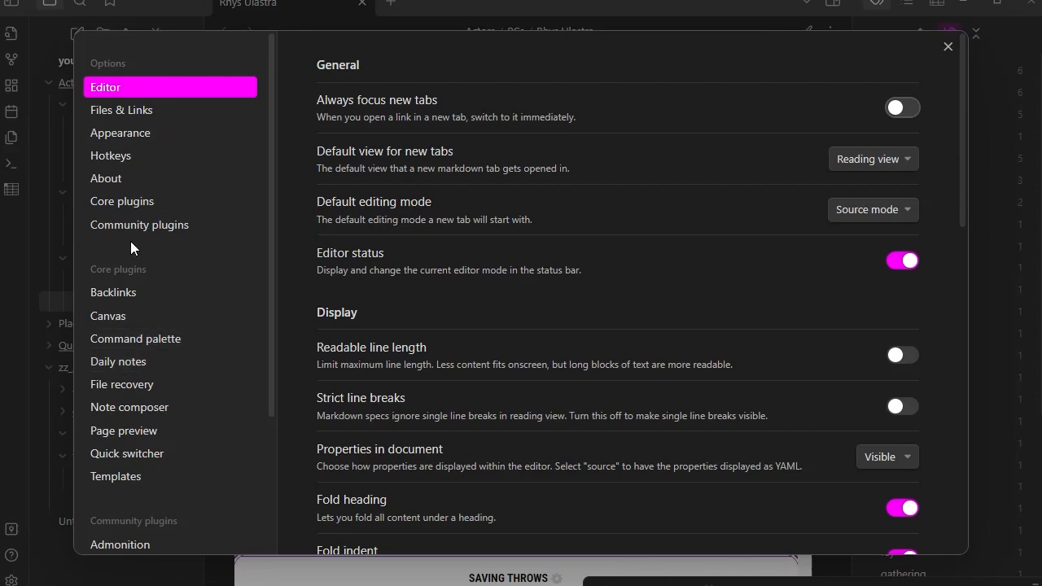
click(175, 224)
click(891, 128)
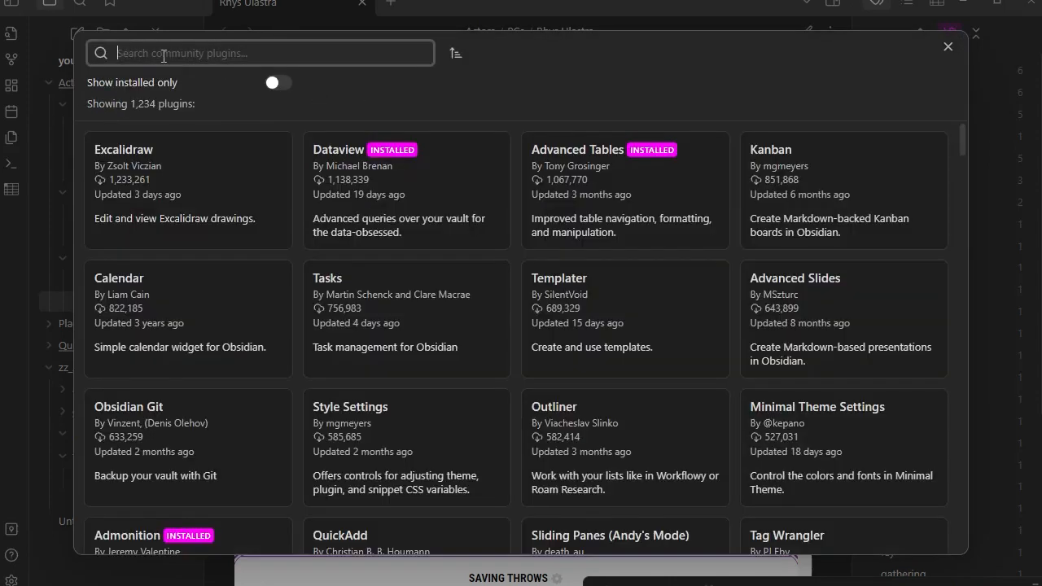
text(dice)
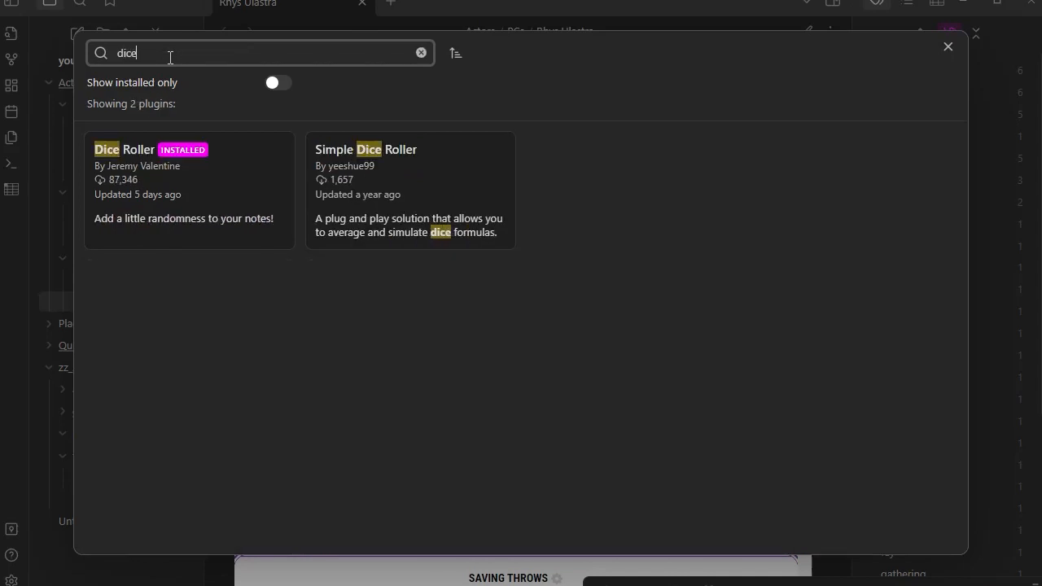
click(214, 181)
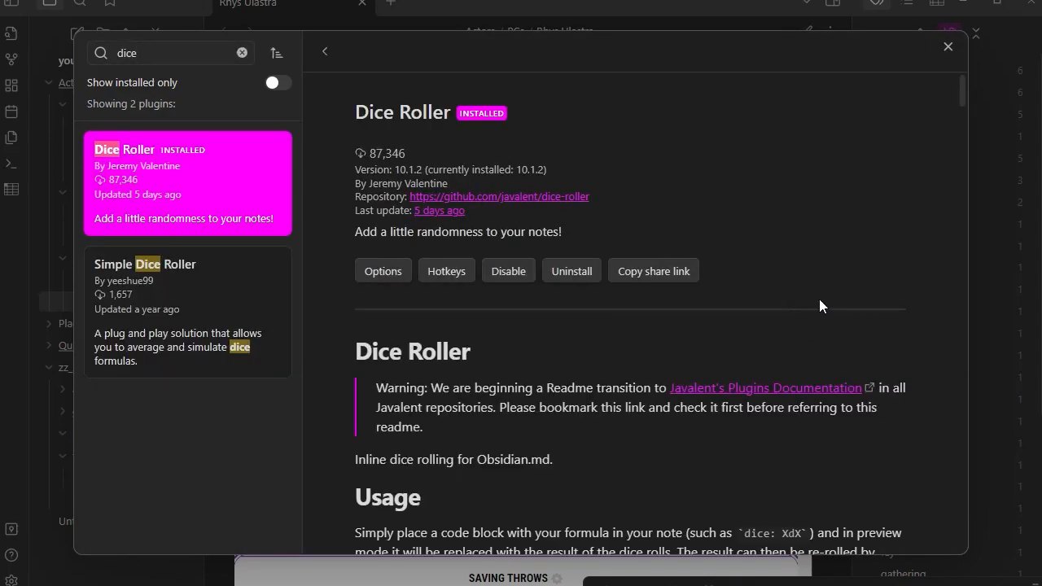
- Examine Dice Roller's usage notes and the example formulas, from `dice: 1d2` to `dice: 3d4+3d4-(3d4 * 1d4) - 2^1d7`
scroll(821, 299, down, 2)
scroll(768, 321, down, 3)
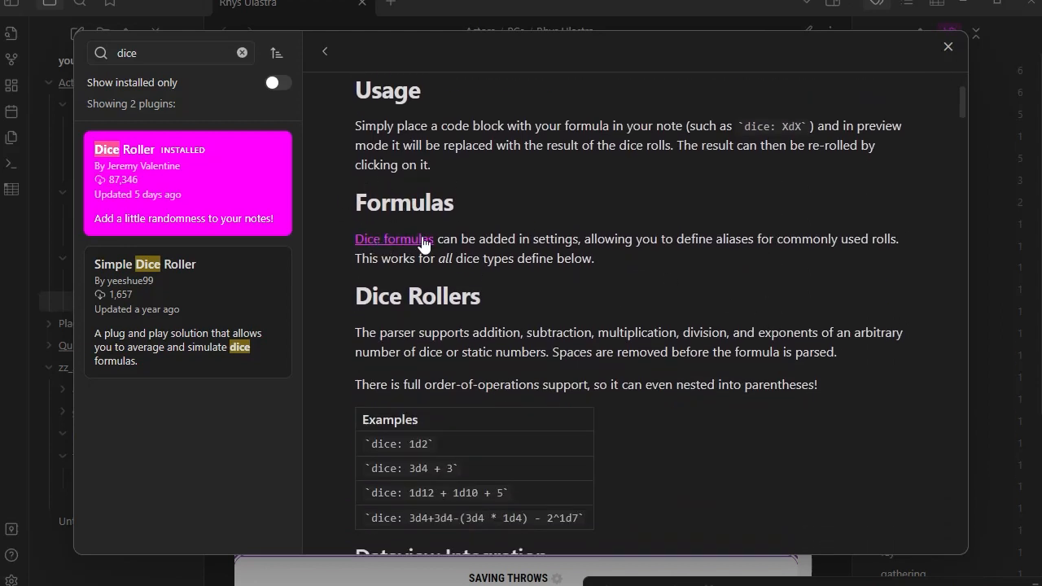
scroll(809, 257, down, 2)
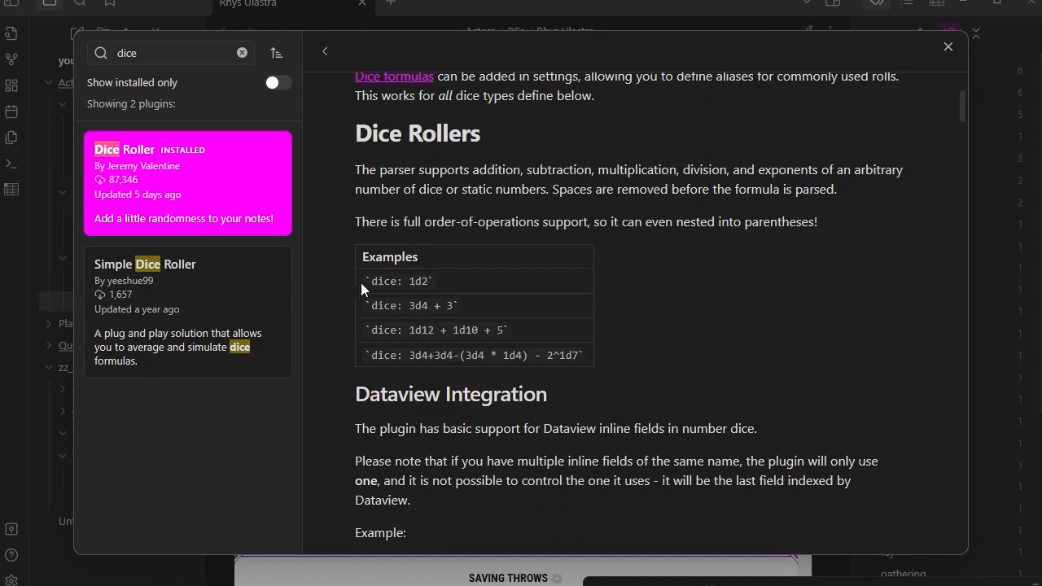
drag(372, 281, 435, 282)
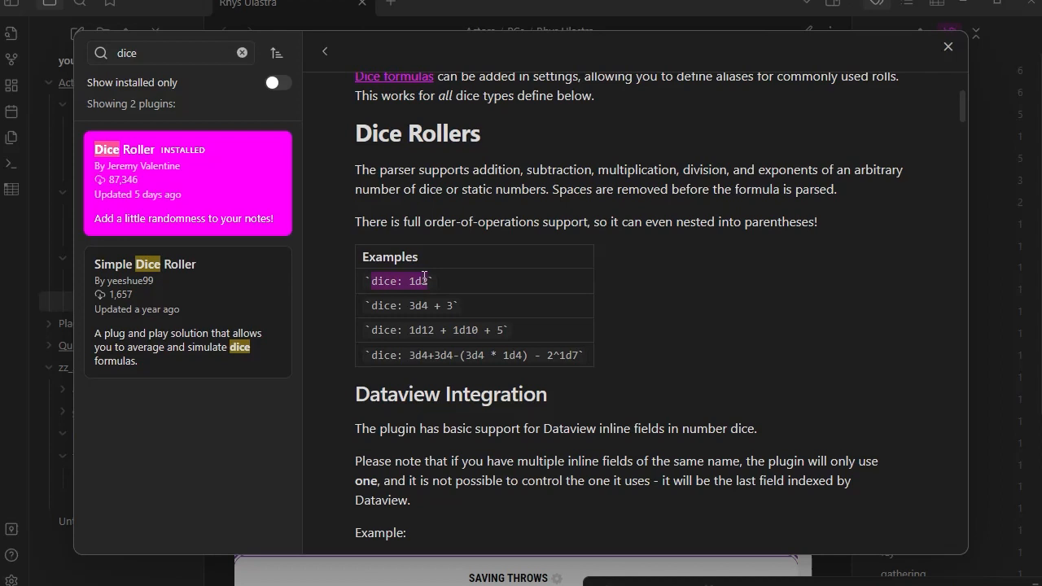
click(424, 282)
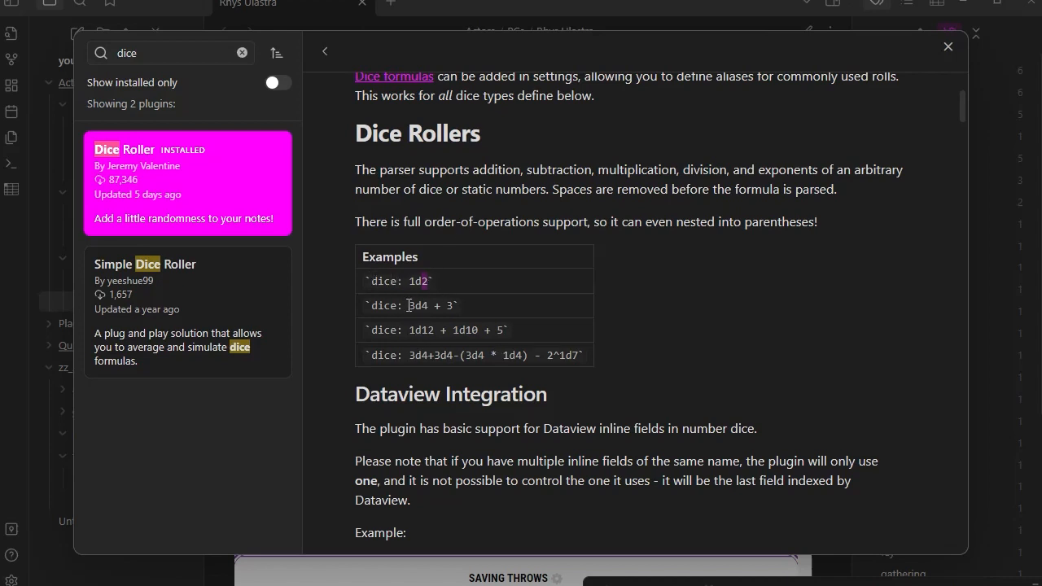
drag(410, 305, 449, 305)
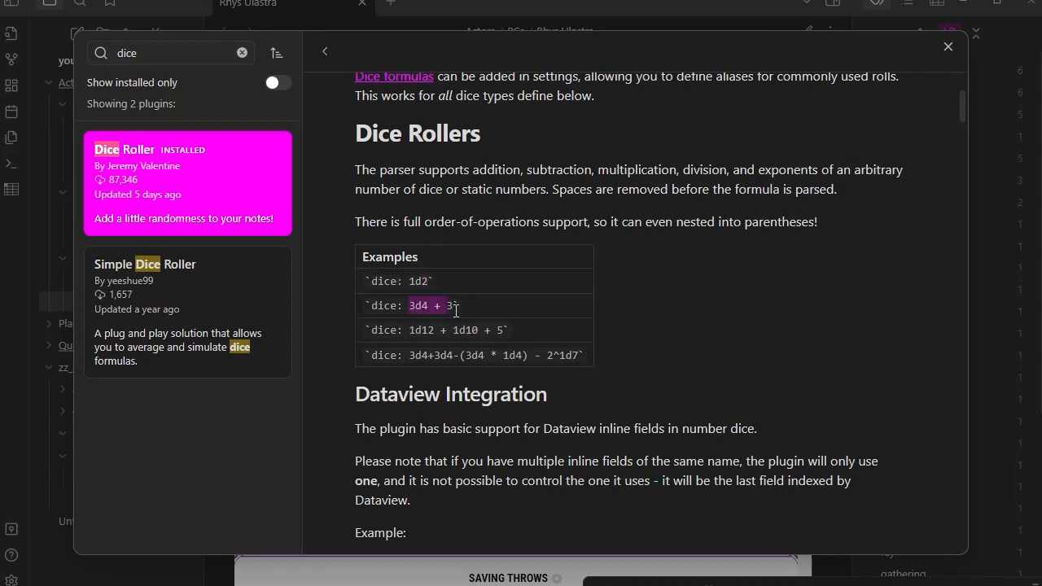
drag(411, 330, 441, 330)
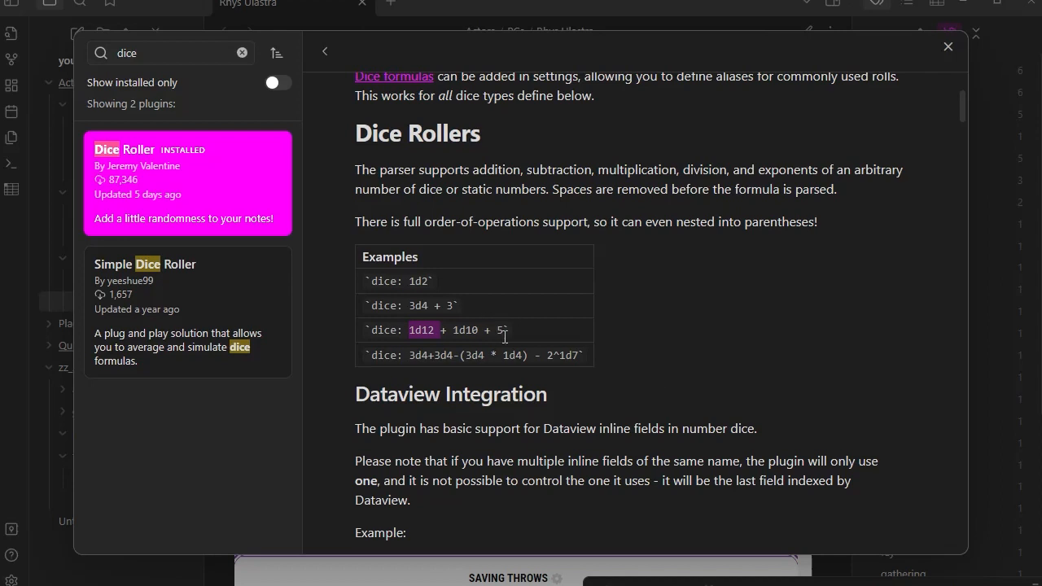
double_click(500, 329)
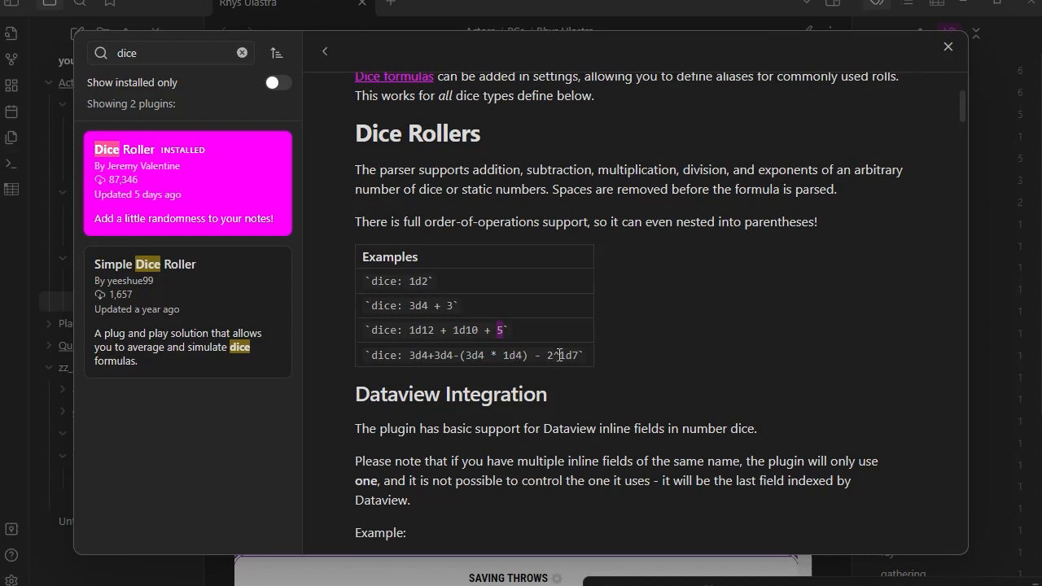
click(558, 352)
drag(466, 355, 525, 356)
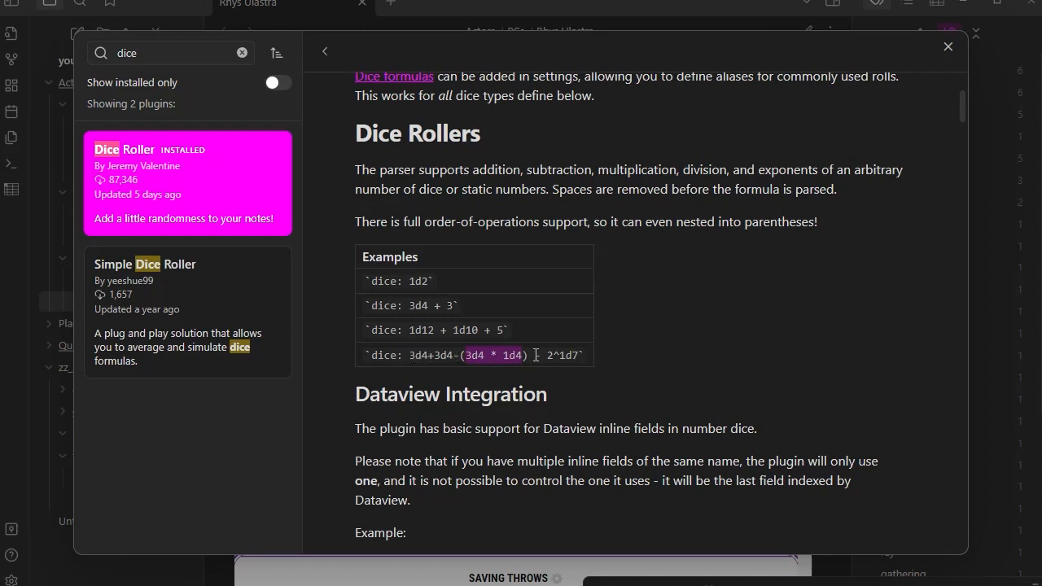
- Read the readme's Dataview Integration example fields and formulas, and its Faces and Omitting Values sections
scroll(670, 358, down, 1)
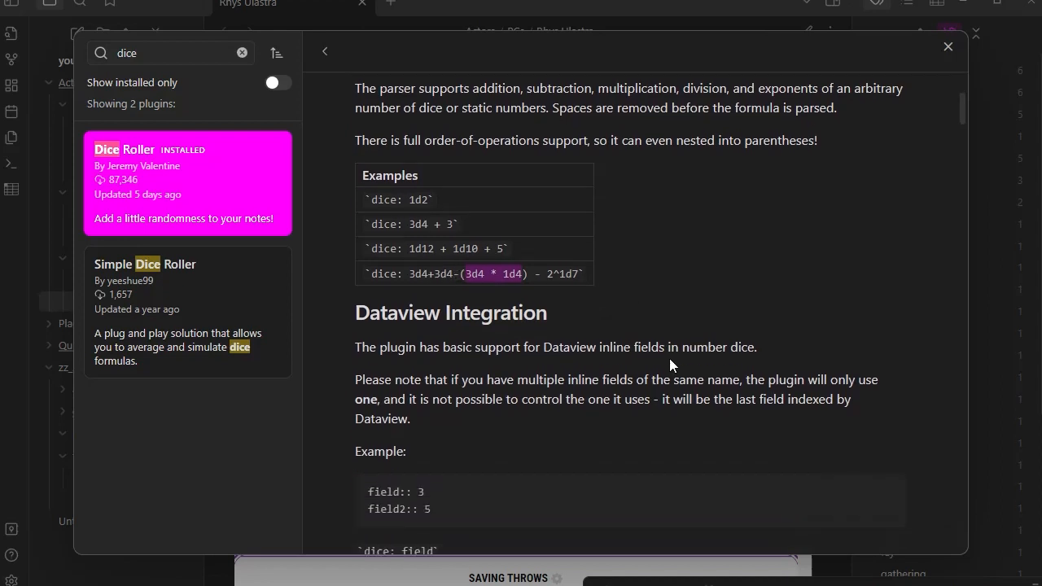
scroll(716, 296, down, 3)
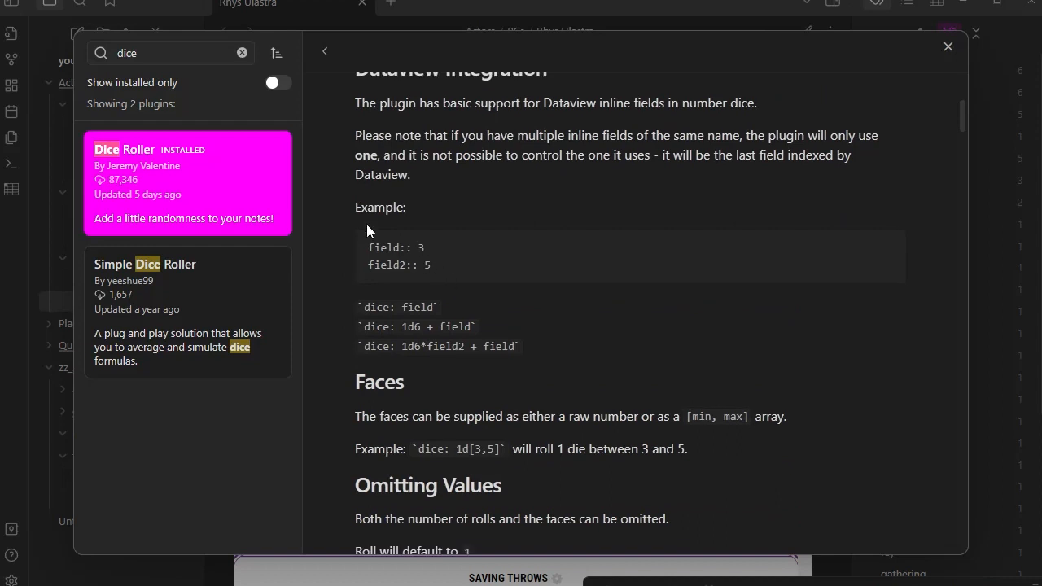
drag(367, 244, 440, 254)
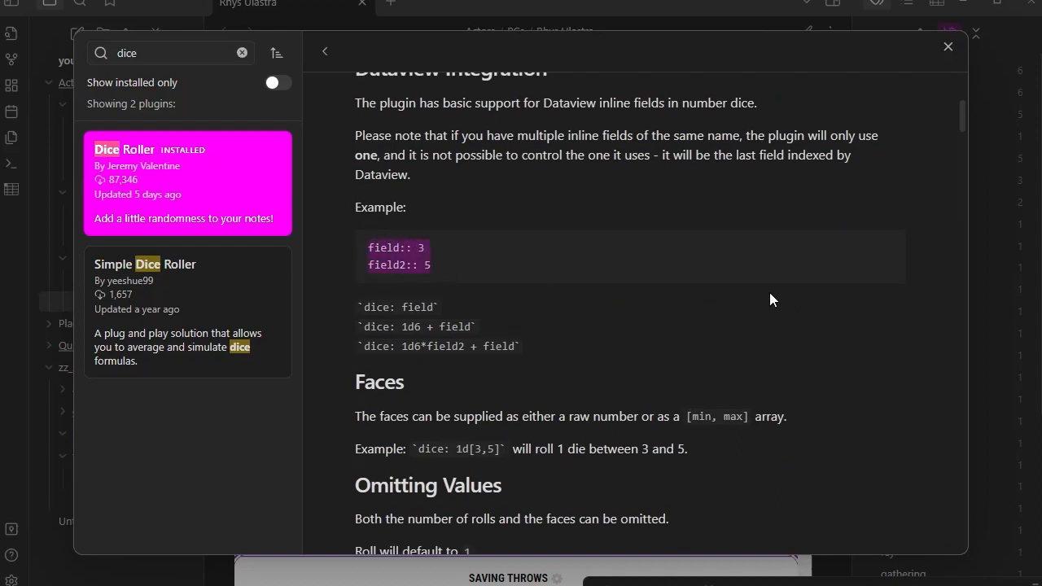
drag(364, 307, 437, 304)
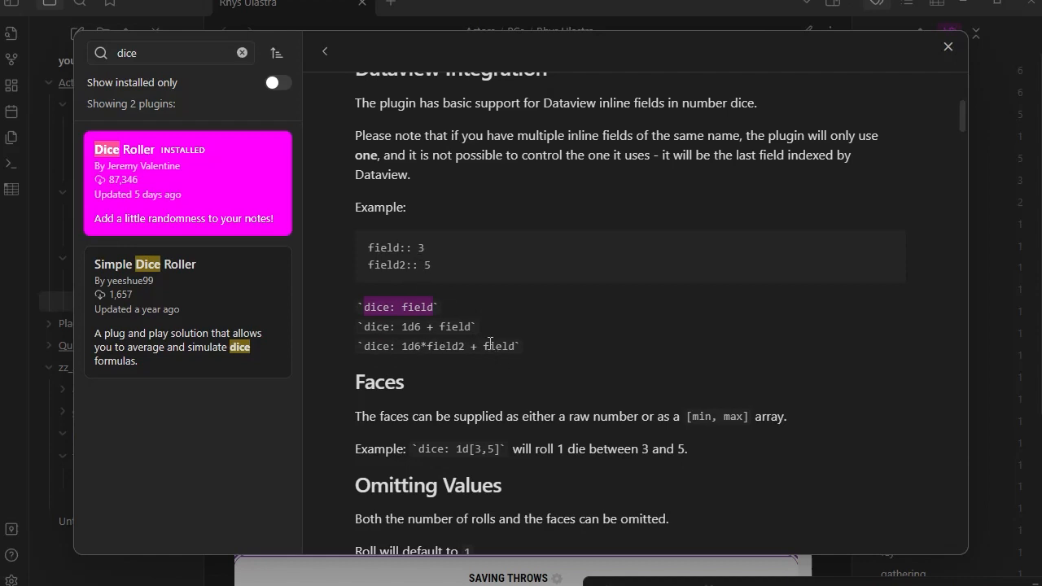
scroll(651, 351, down, 1)
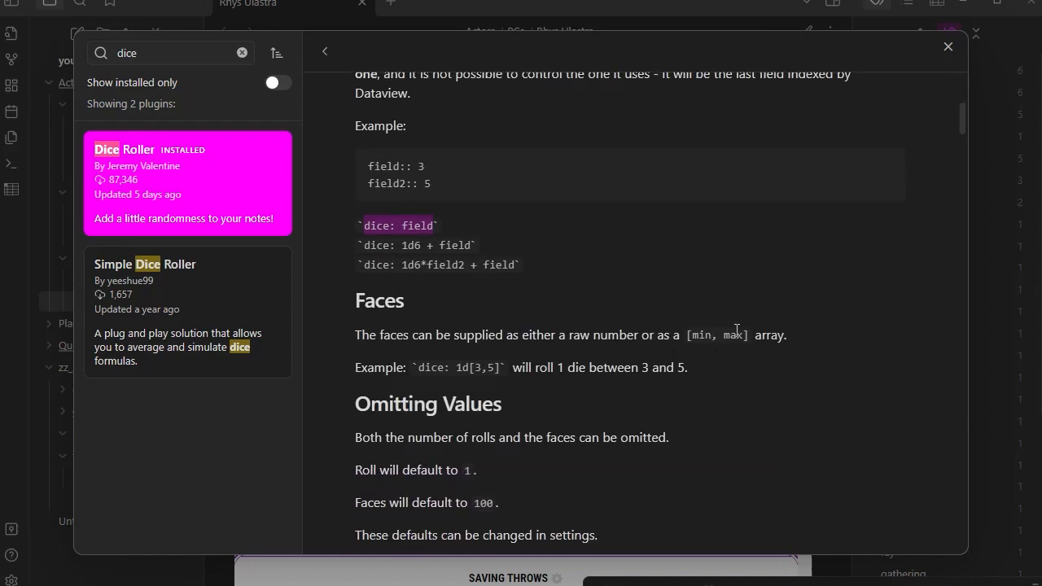
scroll(717, 346, down, 1)
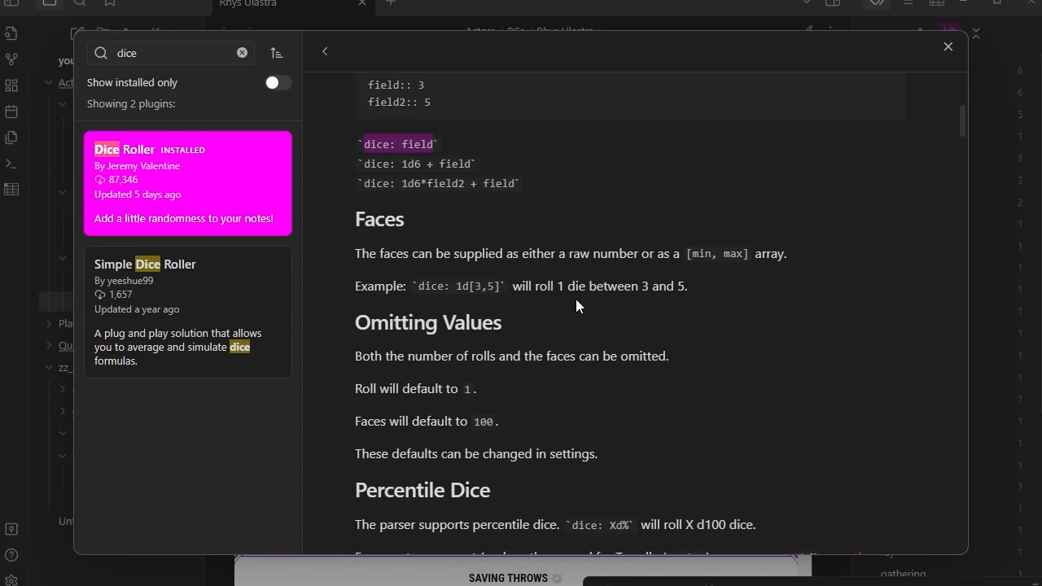
scroll(576, 299, down, 2)
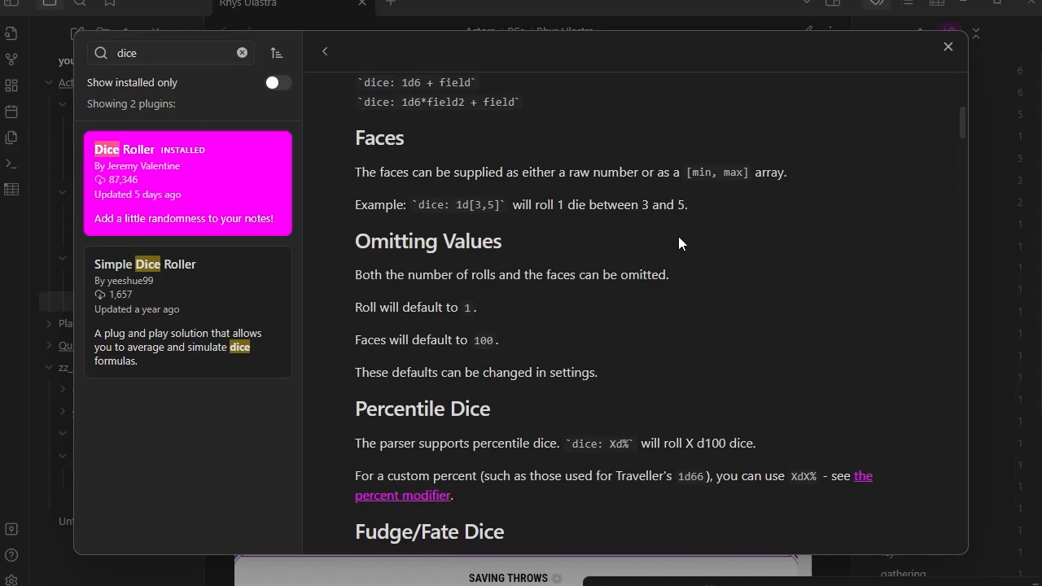
- Review the percentile, Fudge/Fate and Fantasy AGE stunt dice syntax and the Dice Modifiers table, including Keep Highest
scroll(619, 243, down, 5)
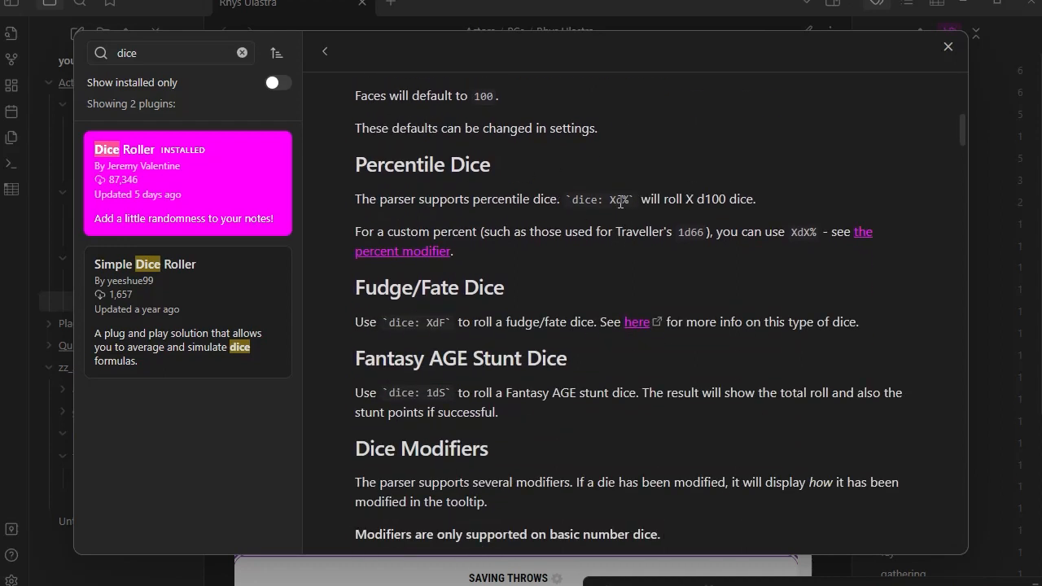
drag(618, 200, 626, 198)
scroll(776, 284, down, 3)
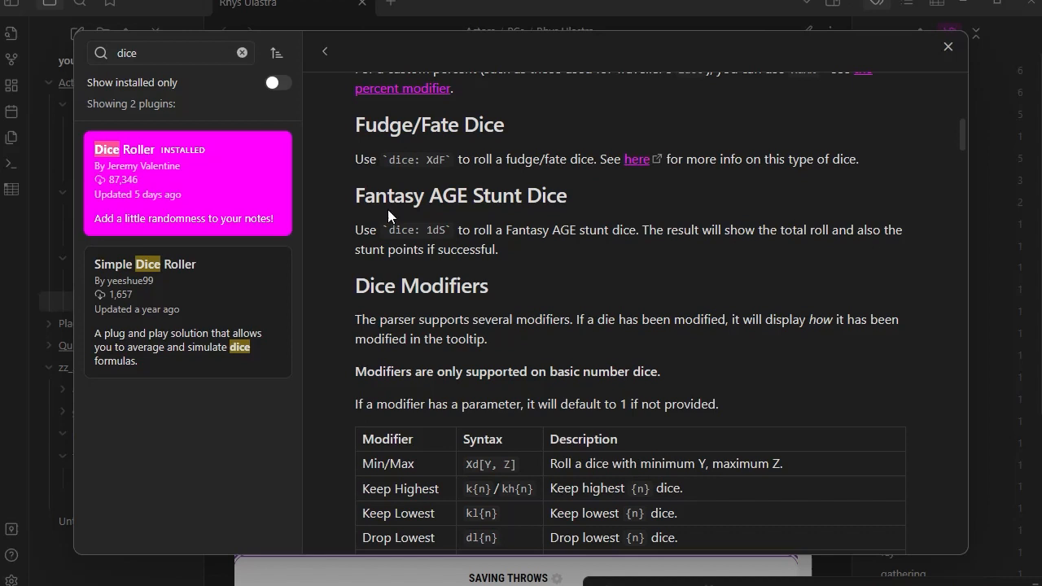
scroll(886, 265, down, 3)
scroll(886, 265, down, 1)
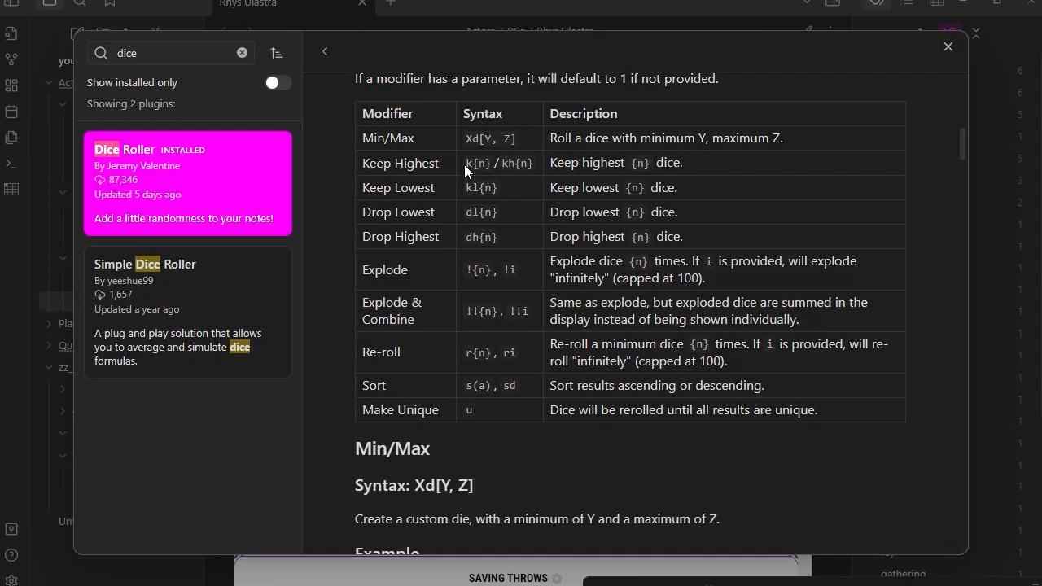
double_click(640, 164)
- Look through the detailed modifier syntax and examples, from Min/Max and Keep Highest to Explode, Re-roll and Custom Percent Dice
scroll(444, 262, down, 5)
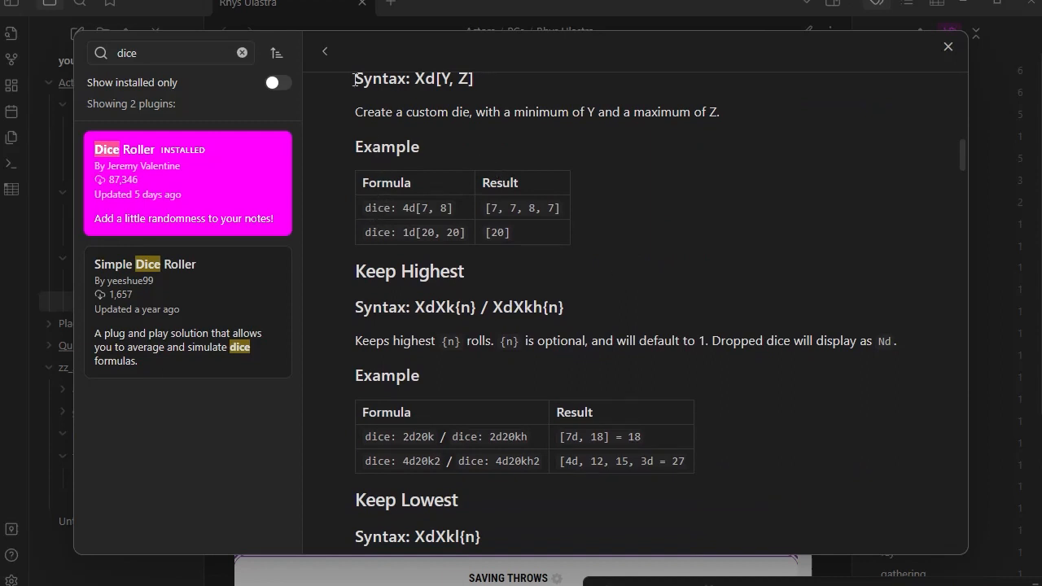
scroll(584, 160, down, 1)
scroll(584, 160, down, 1)
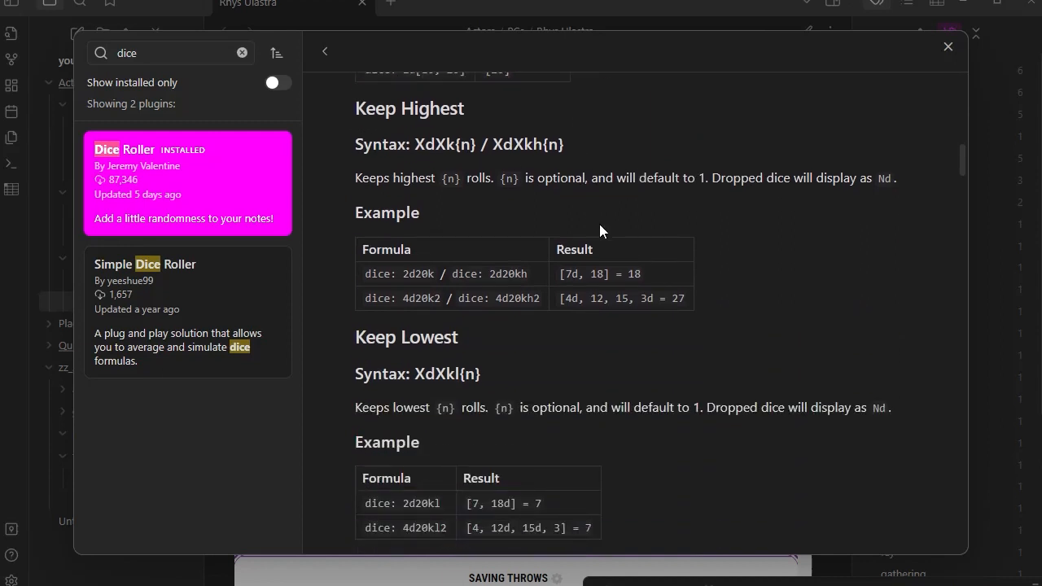
scroll(715, 228, down, 6)
scroll(715, 230, down, 7)
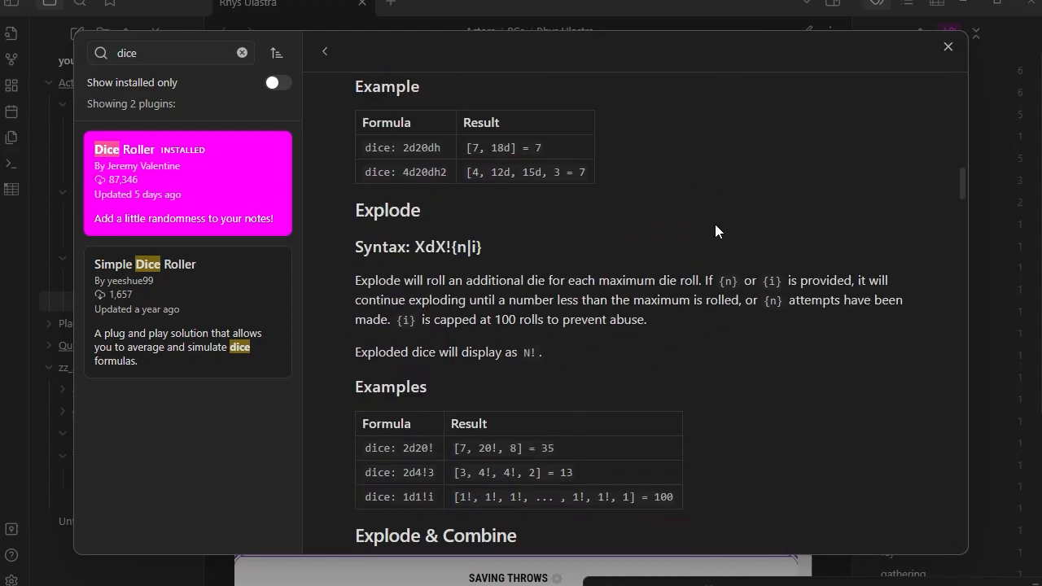
scroll(715, 231, down, 5)
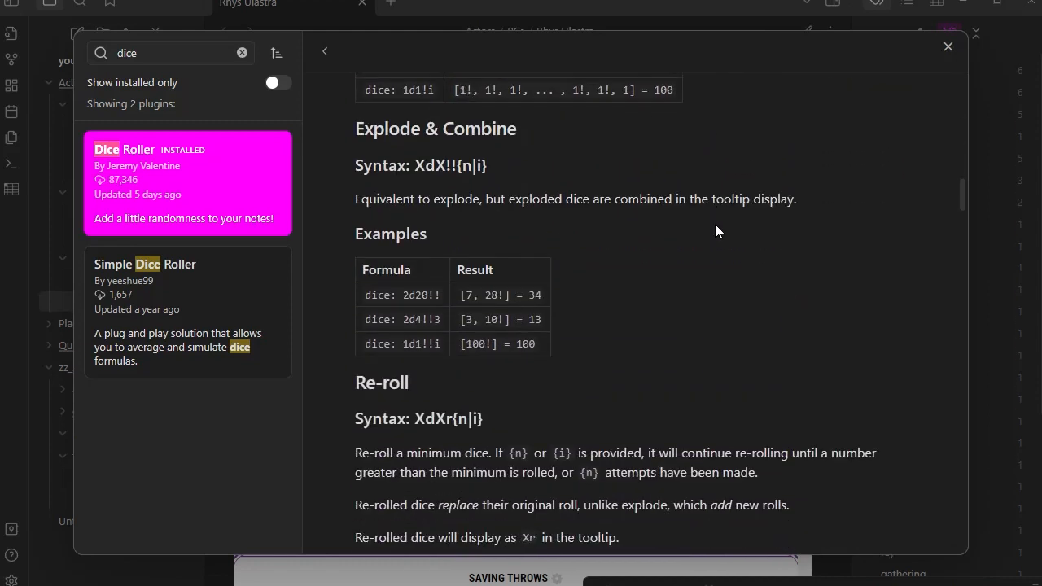
scroll(715, 232, down, 1)
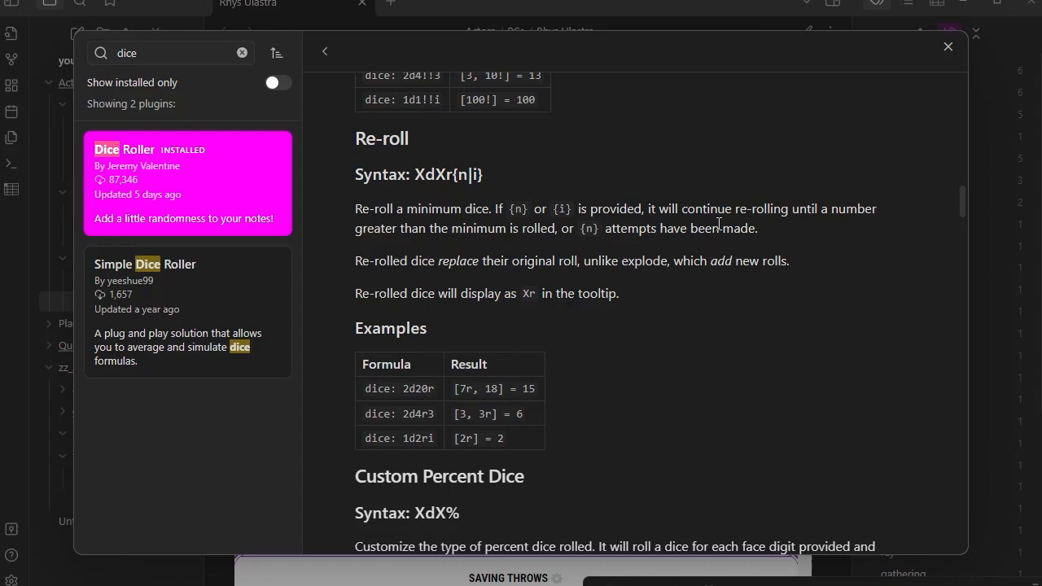
scroll(739, 237, down, 5)
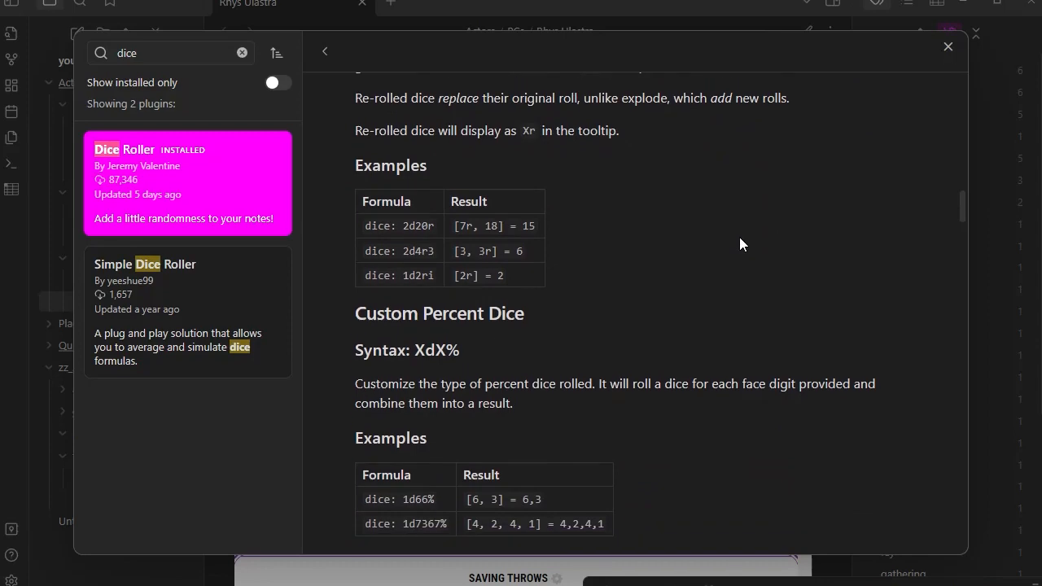
- Review the supported dice conditions and modifier conditions with their examples, and the Section Rollers and Block Types documentation
scroll(739, 243, down, 2)
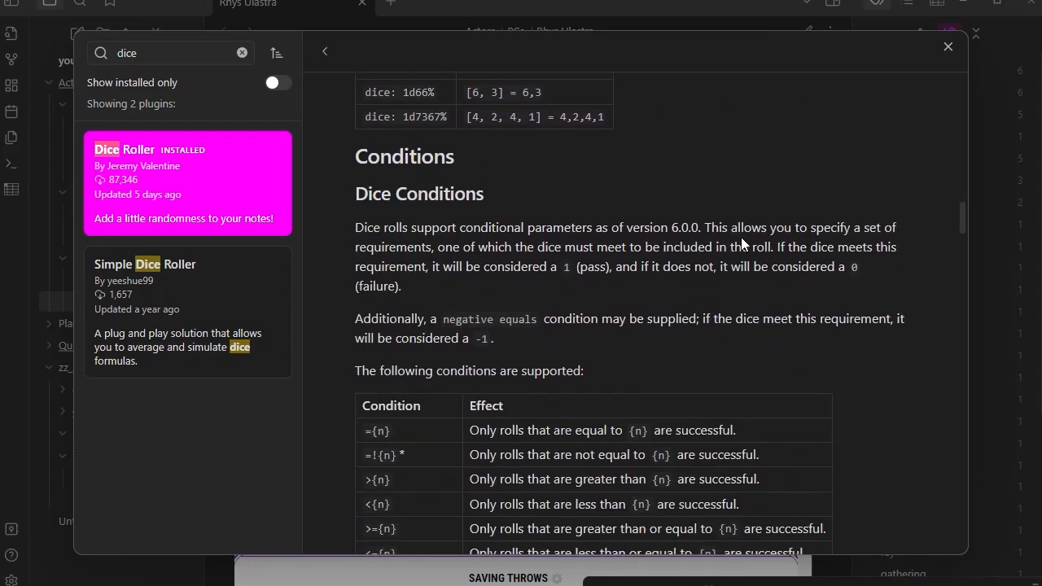
scroll(717, 161, down, 3)
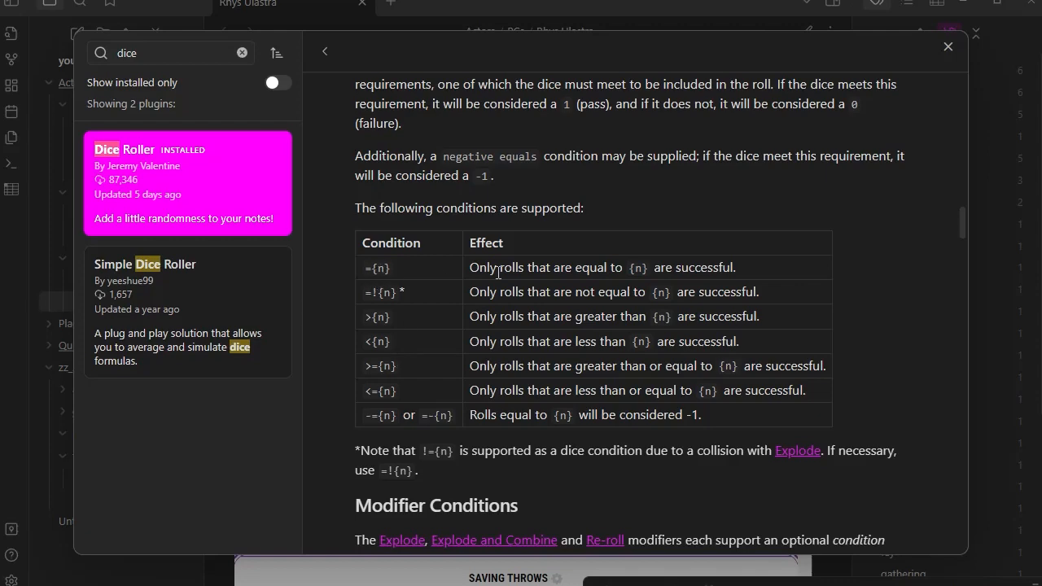
scroll(571, 335, down, 3)
scroll(571, 335, down, 2)
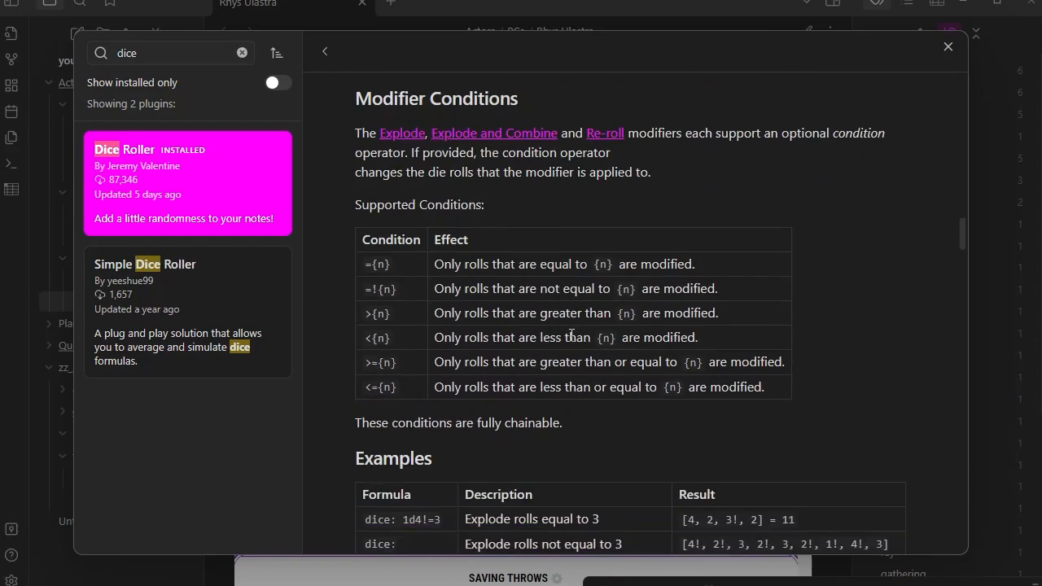
scroll(488, 305, down, 3)
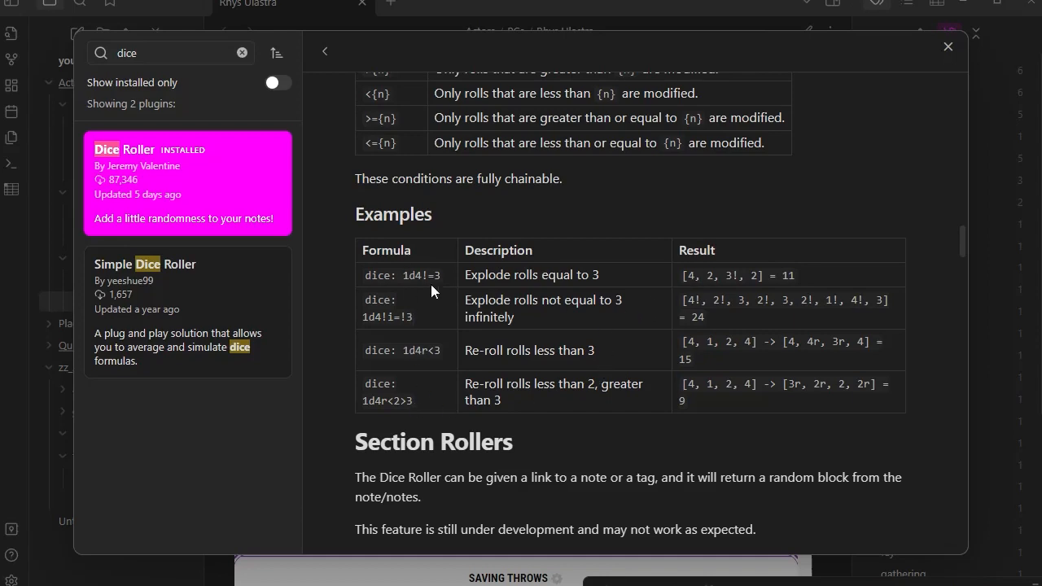
scroll(363, 232, down, 7)
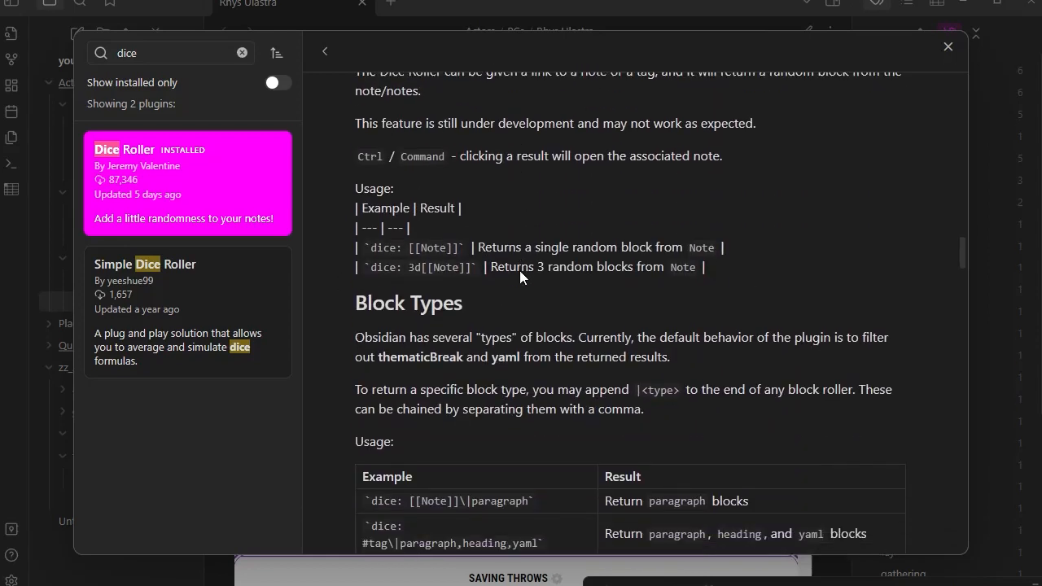
- Read the readme's block type list and the Line Rollers, Tag Rollers, Links and Table Rollers sections
scroll(580, 277, down, 7)
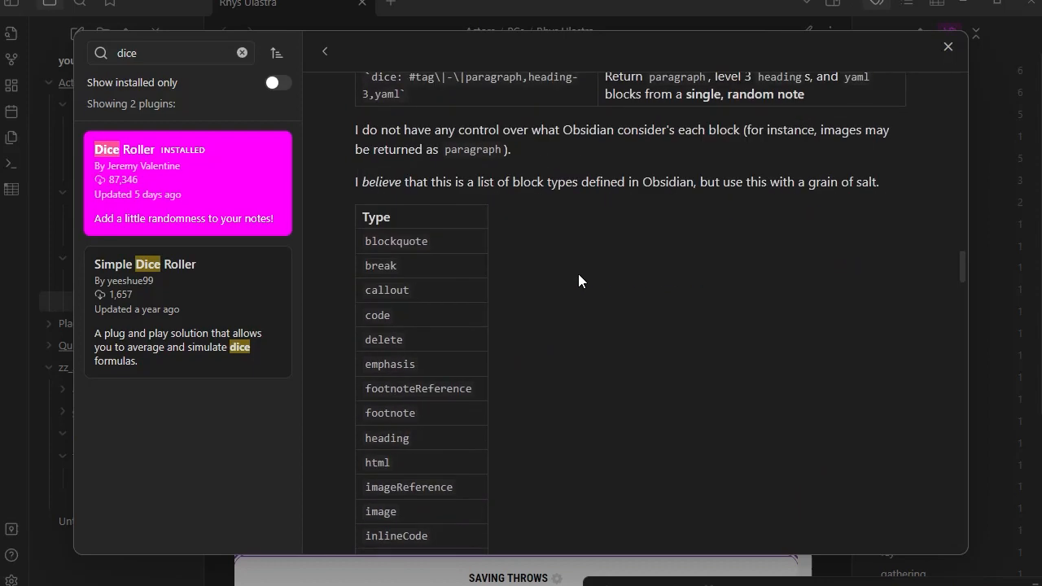
scroll(578, 274, up, 5)
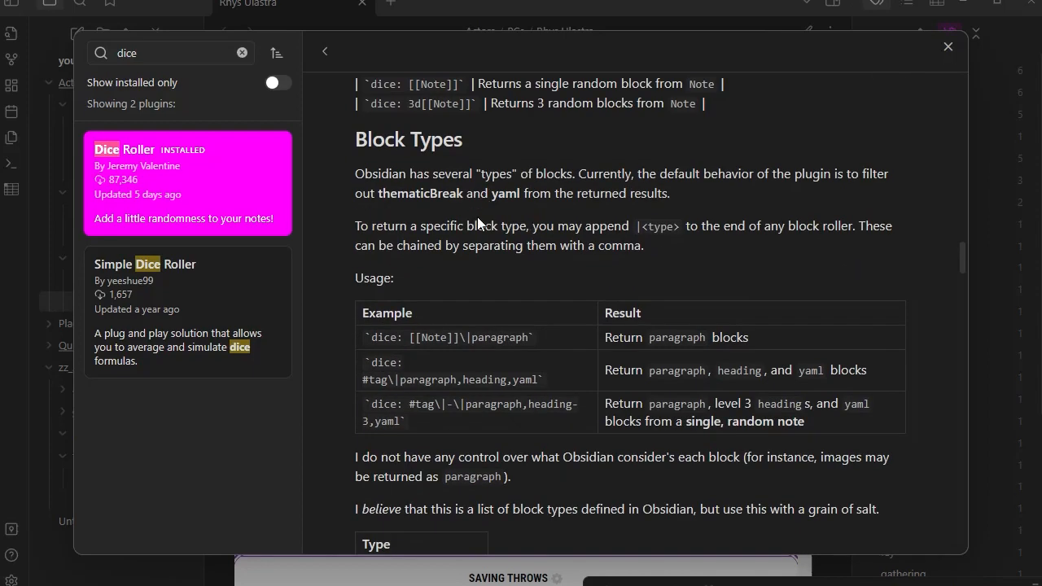
scroll(536, 294, down, 5)
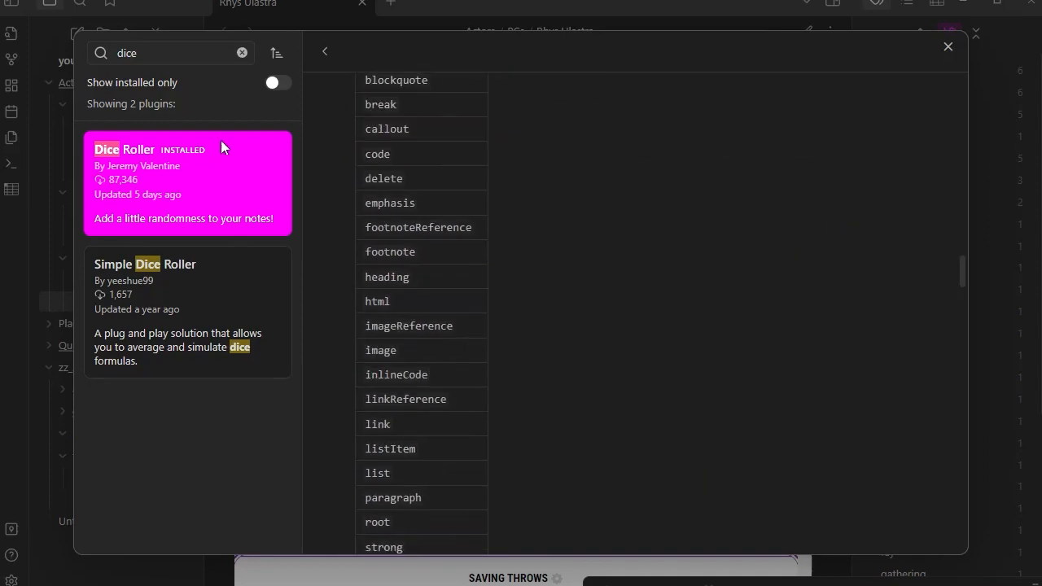
scroll(682, 345, down, 5)
scroll(649, 316, down, 2)
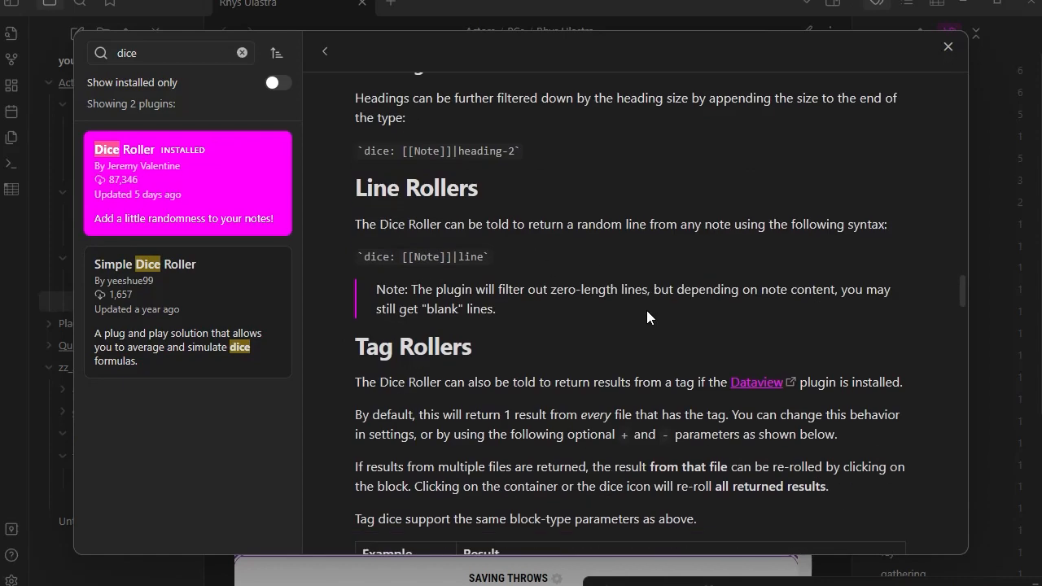
scroll(647, 311, down, 8)
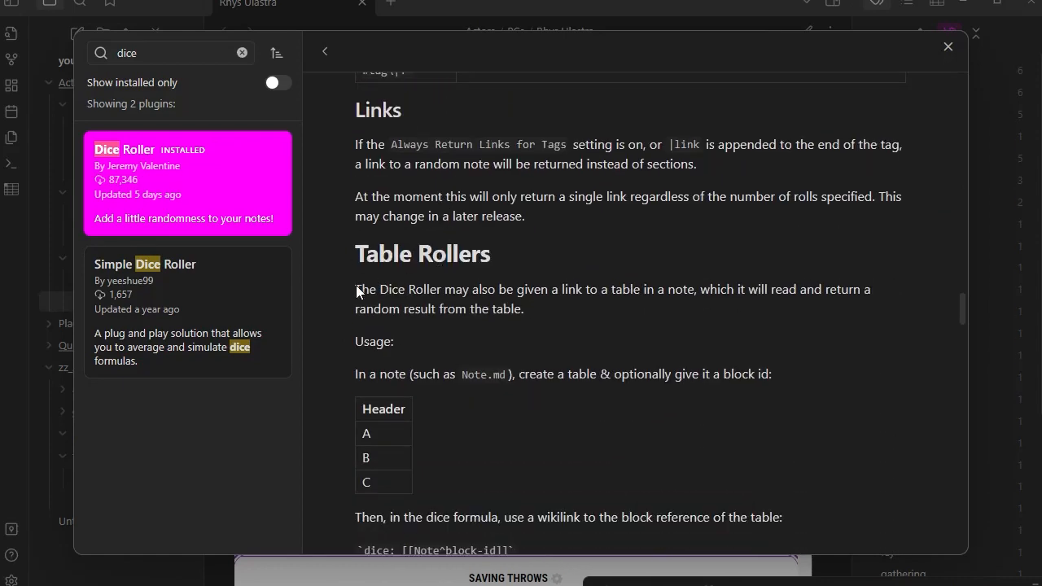
scroll(486, 306, down, 4)
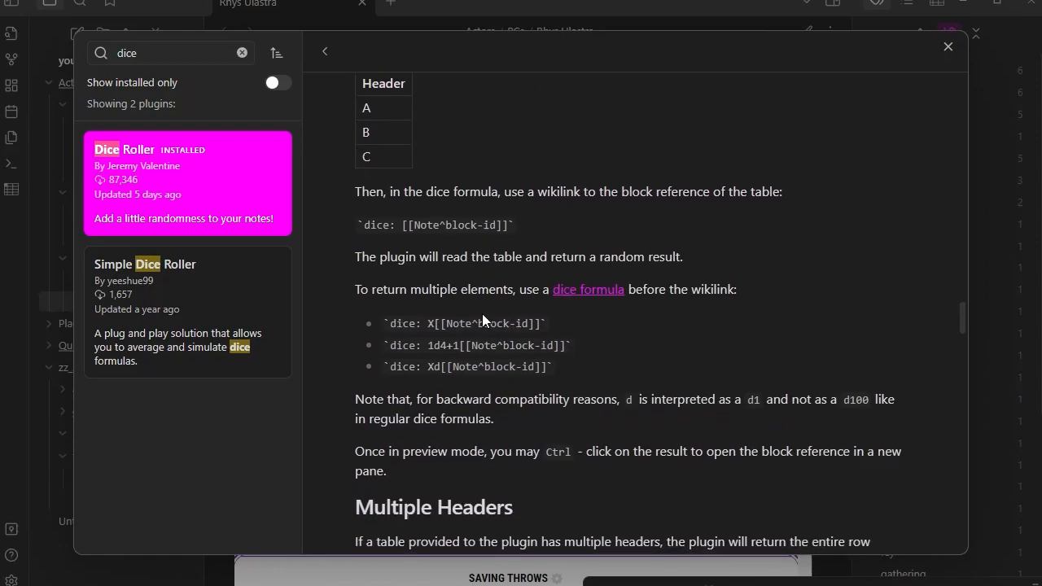
- Study the Lookup Tables format, its requirements and the nested encounter example, highlighting the ^encounter block ID
scroll(695, 308, down, 12)
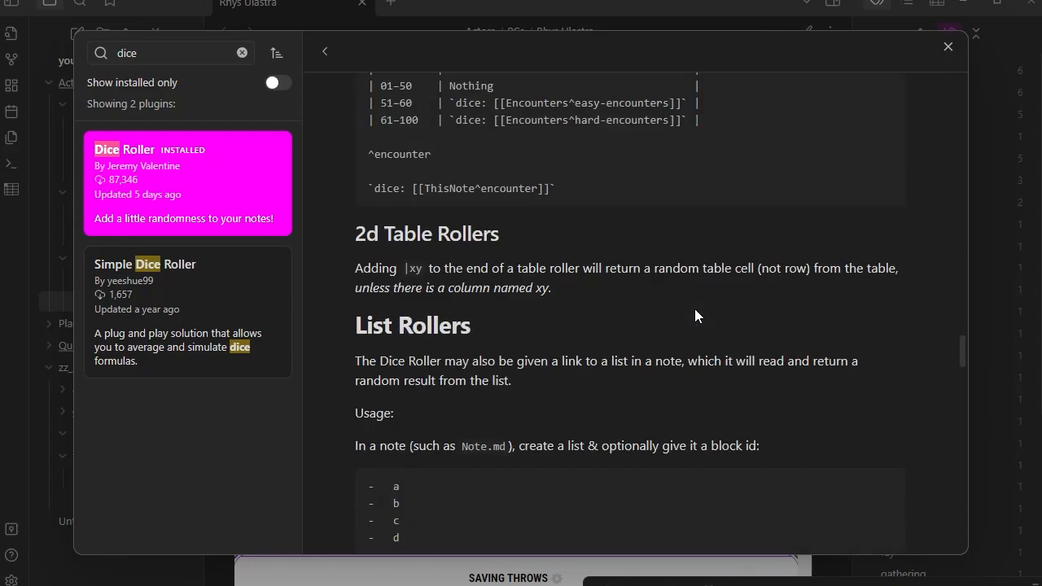
scroll(695, 309, down, 4)
scroll(693, 309, up, 6)
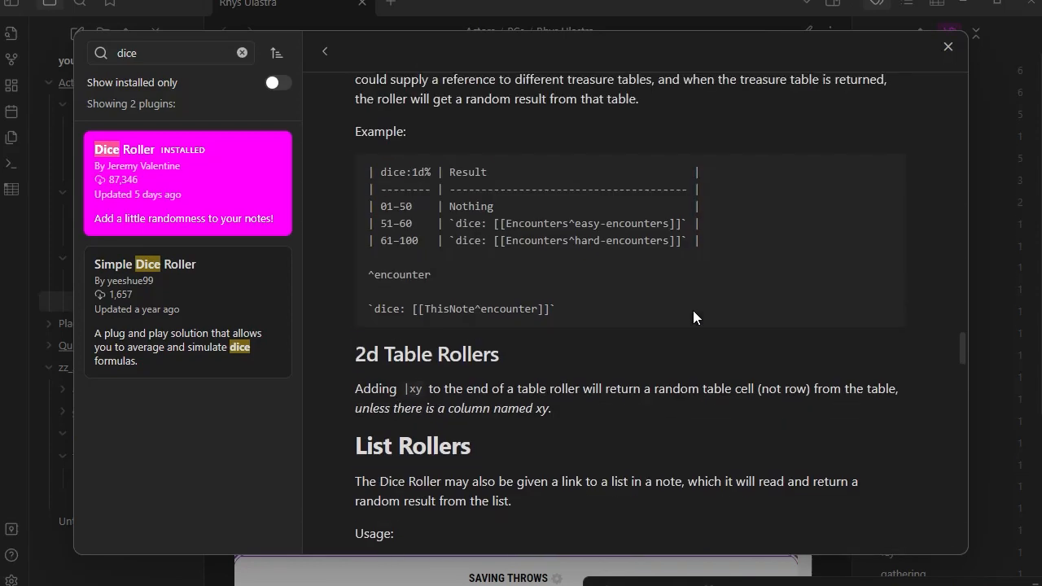
scroll(495, 310, up, 3)
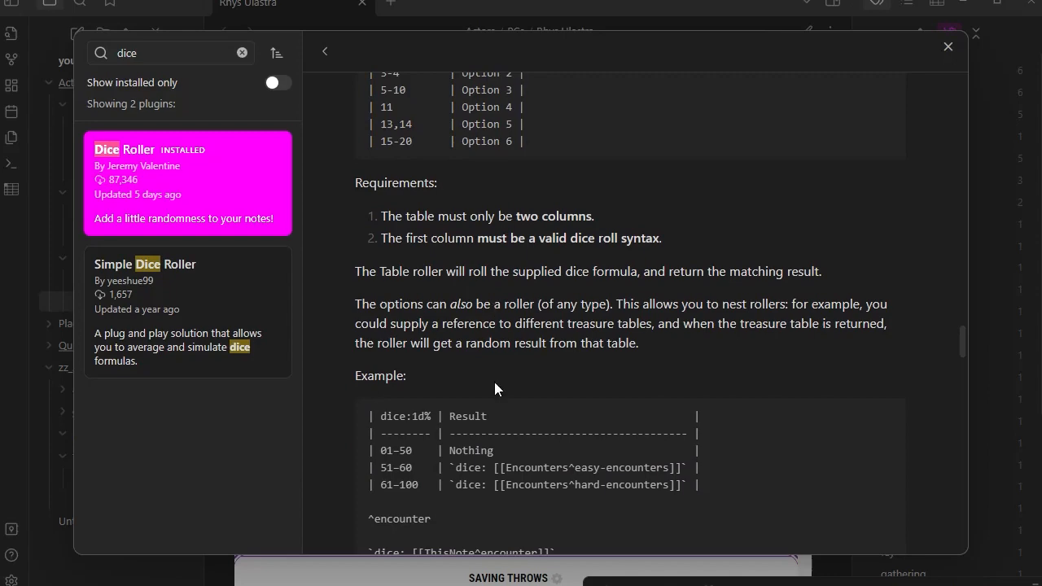
scroll(495, 388, down, 2)
drag(477, 391, 484, 390)
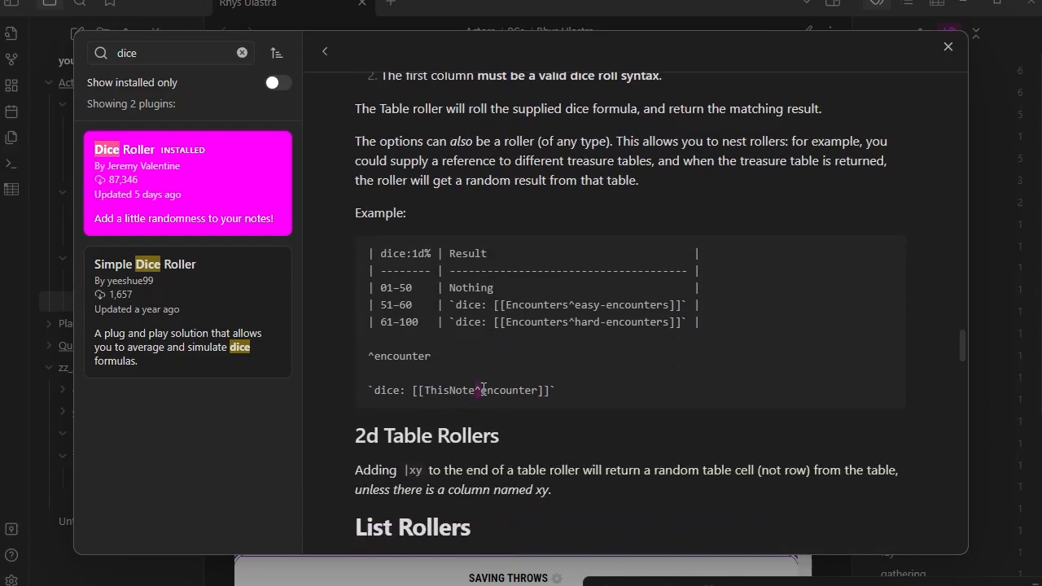
scroll(724, 331, up, 5)
scroll(537, 337, down, 3)
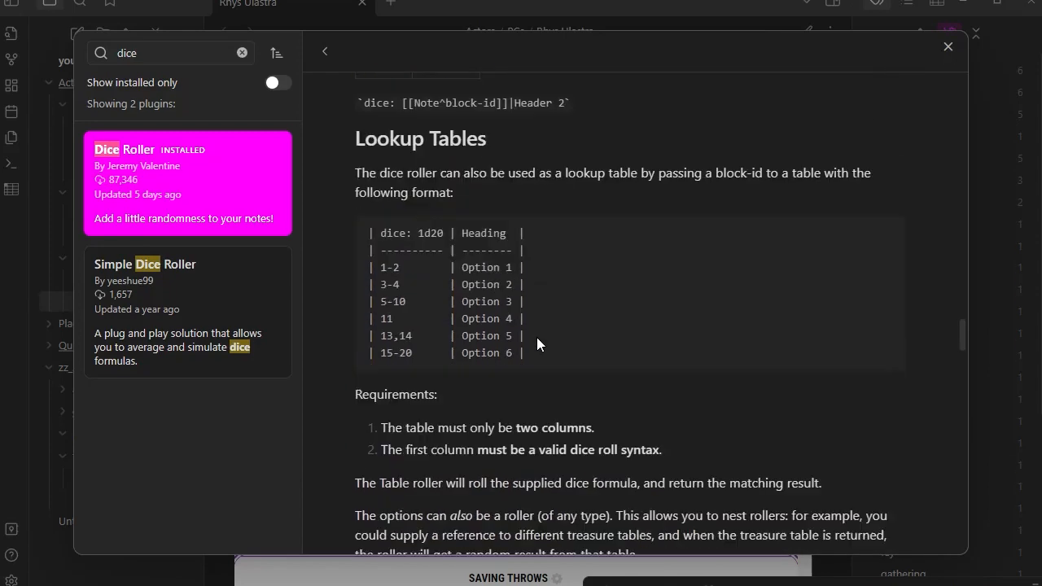
scroll(443, 331, down, 4)
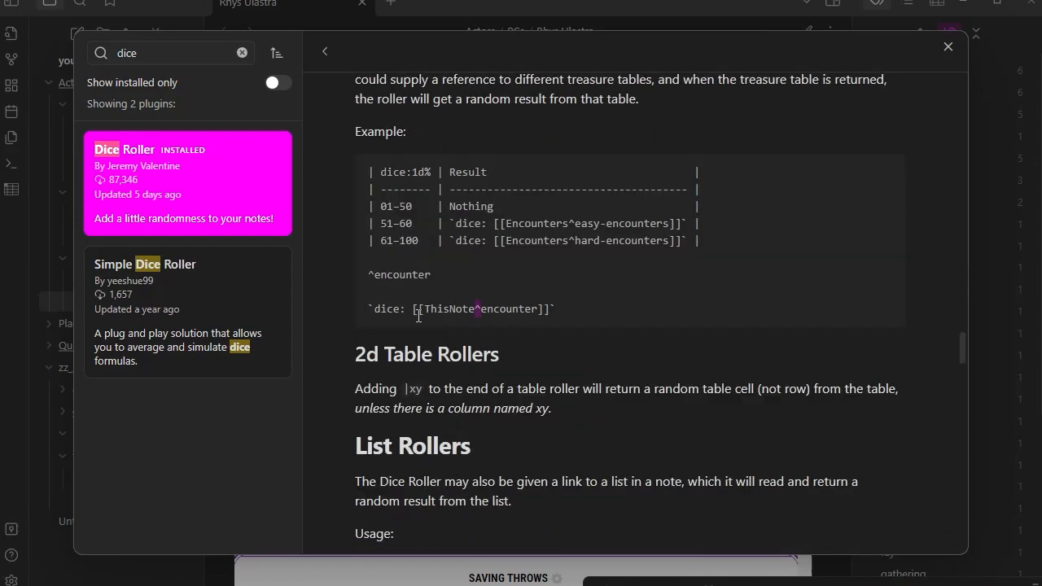
drag(432, 274, 385, 272)
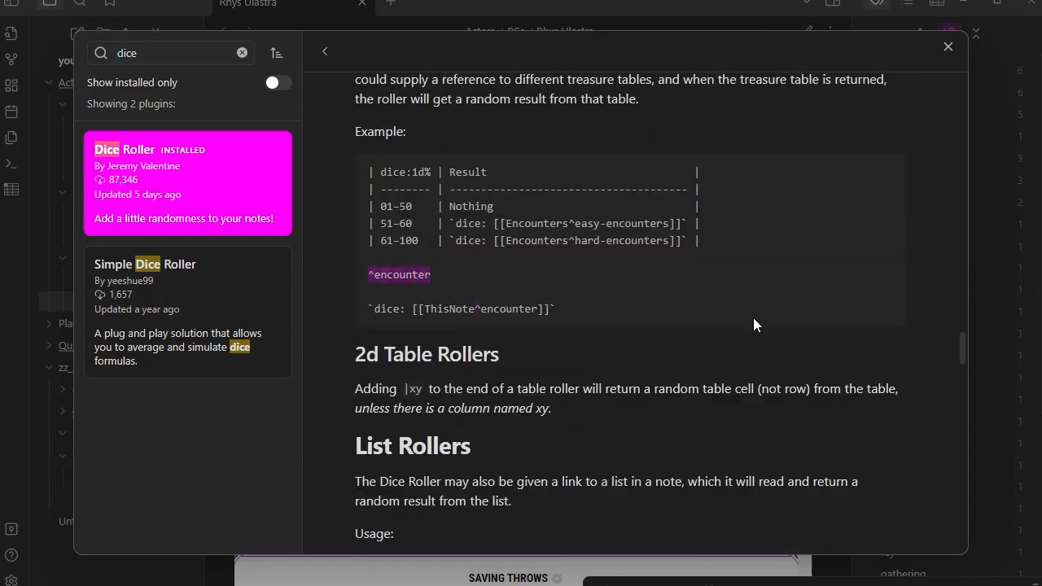
- Skim the rest of the readme, from List Rollers and dice-mod through roll flags, Dice View and settings to the TTRPG plugins list
scroll(534, 312, down, 8)
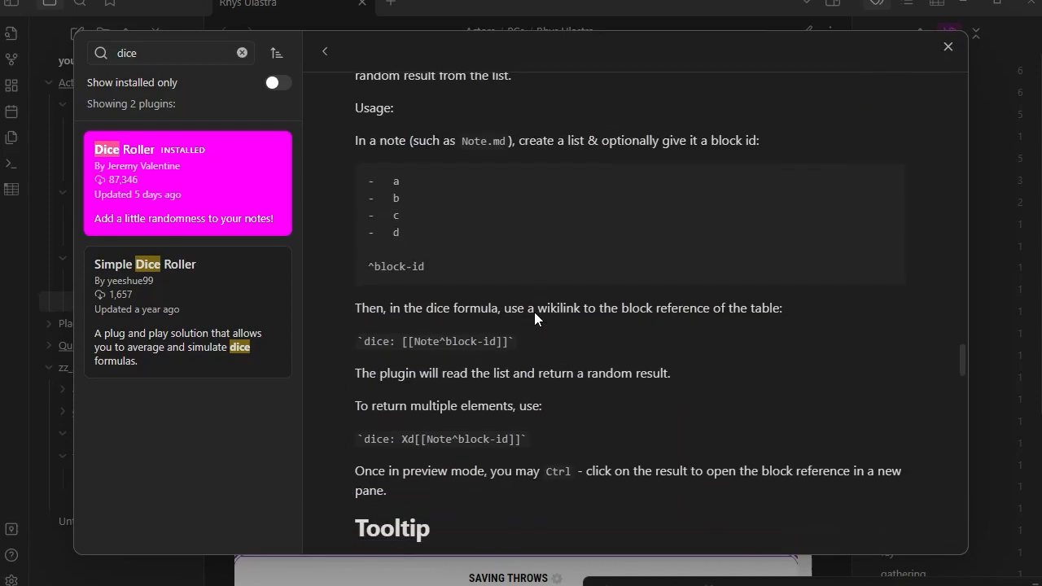
scroll(535, 312, down, 7)
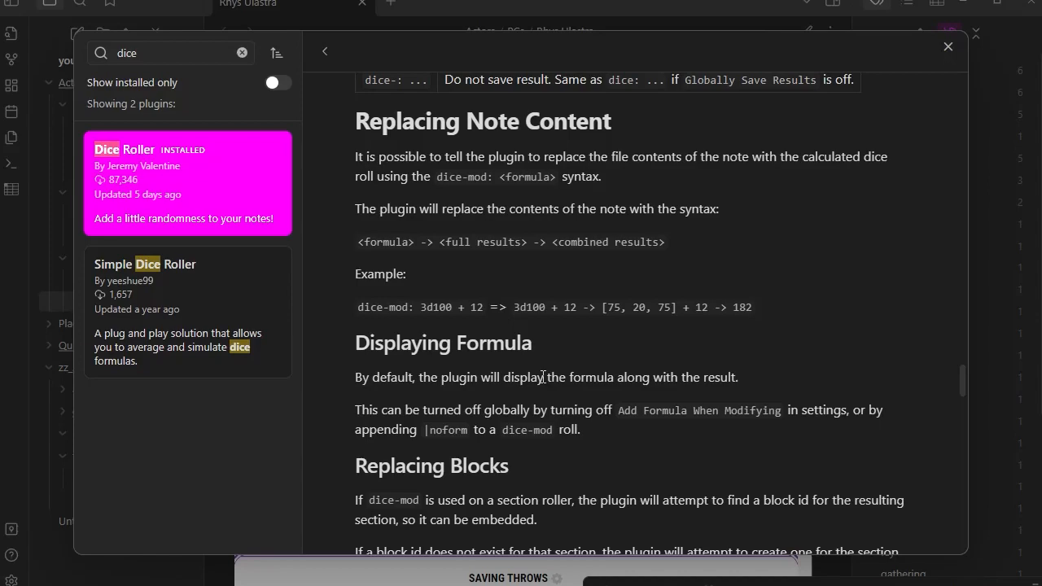
scroll(542, 377, down, 10)
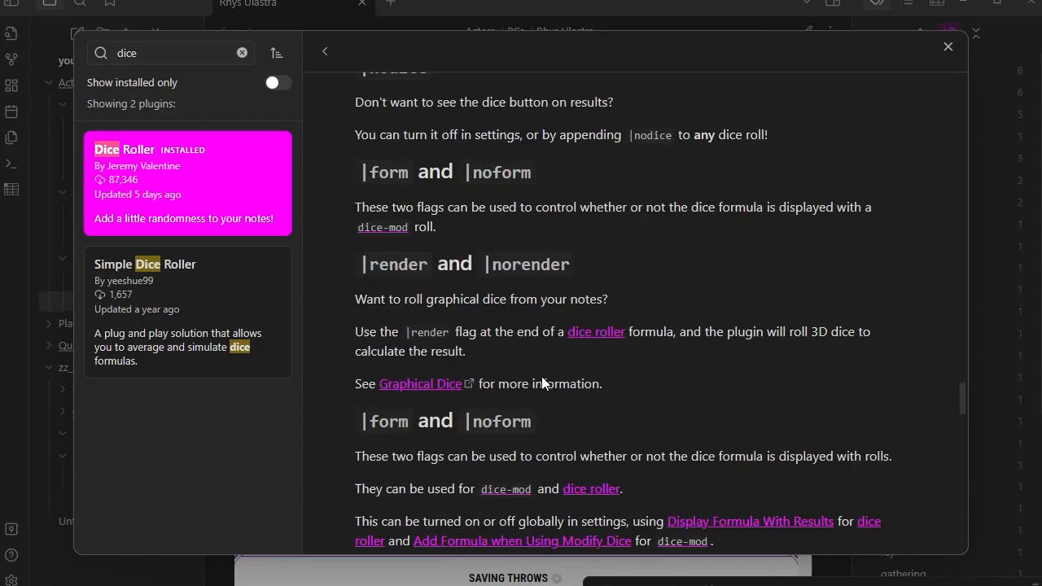
scroll(541, 376, down, 14)
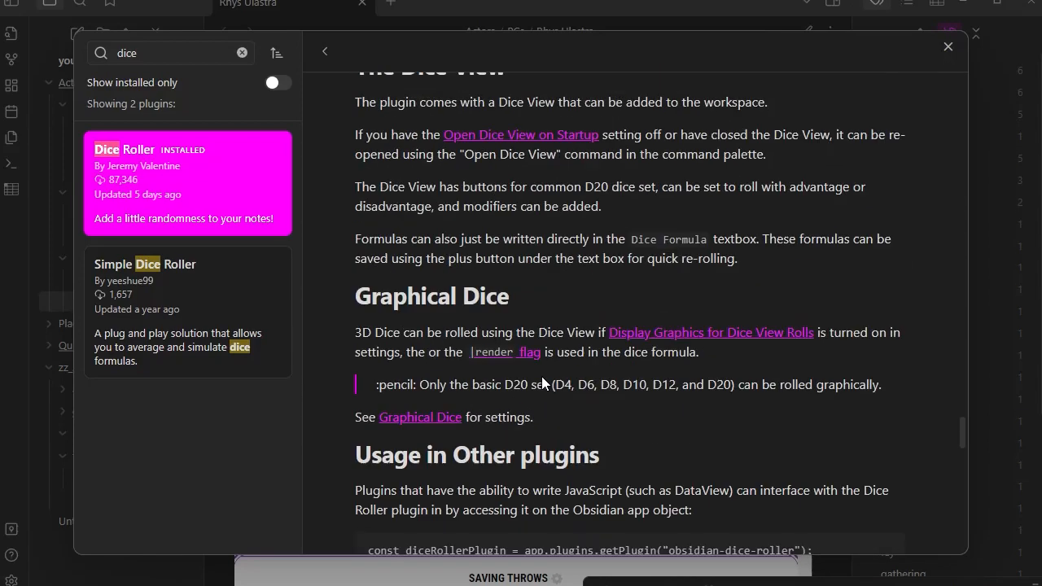
scroll(541, 377, down, 10)
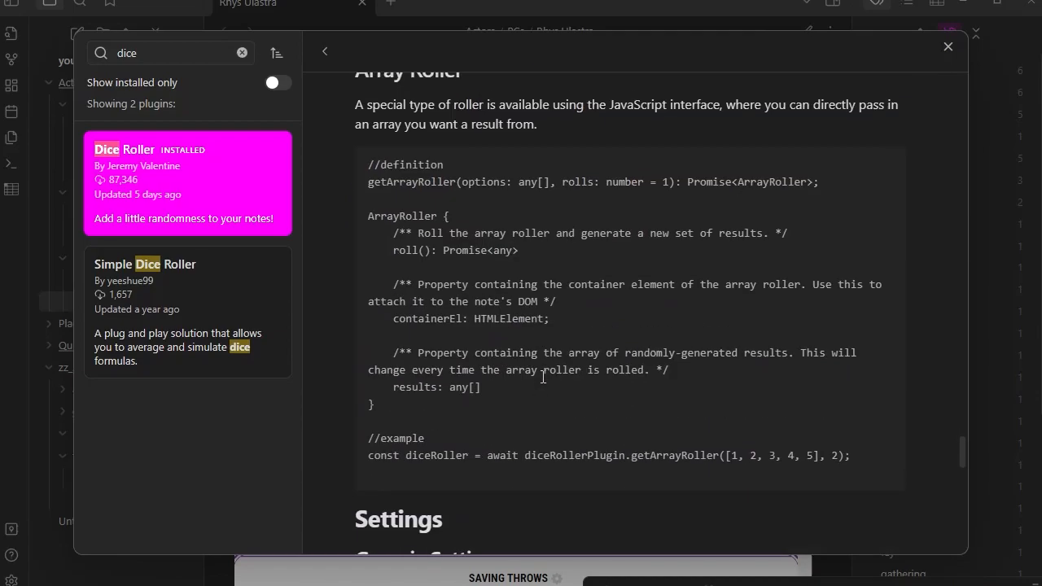
scroll(542, 377, down, 14)
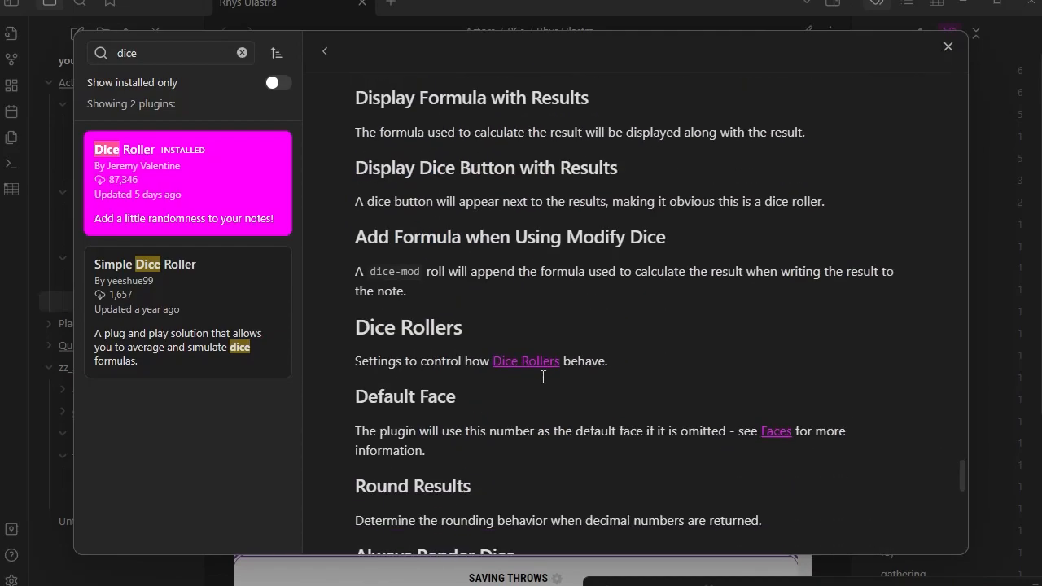
scroll(543, 377, down, 14)
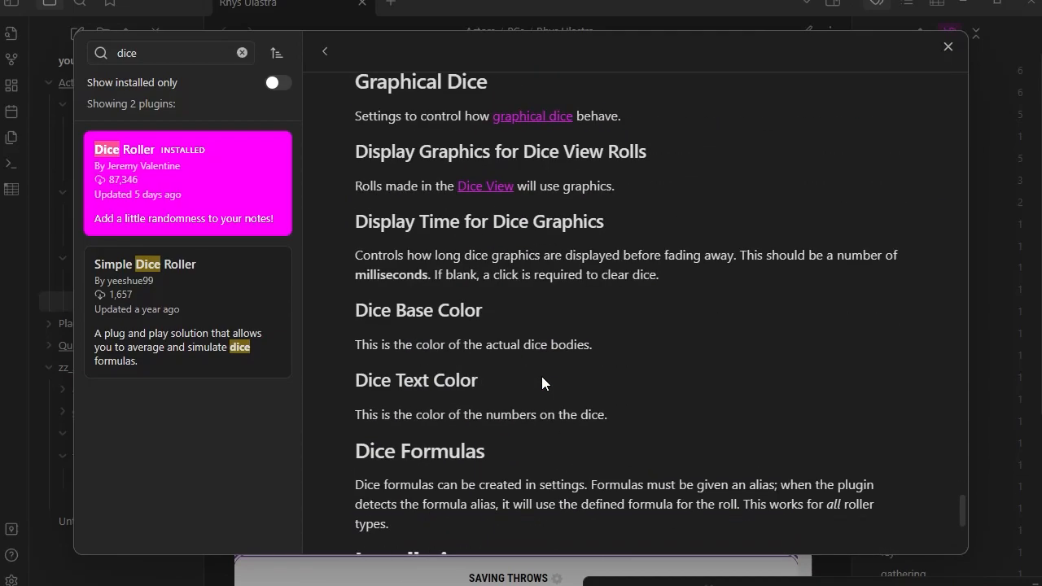
scroll(542, 382, down, 6)
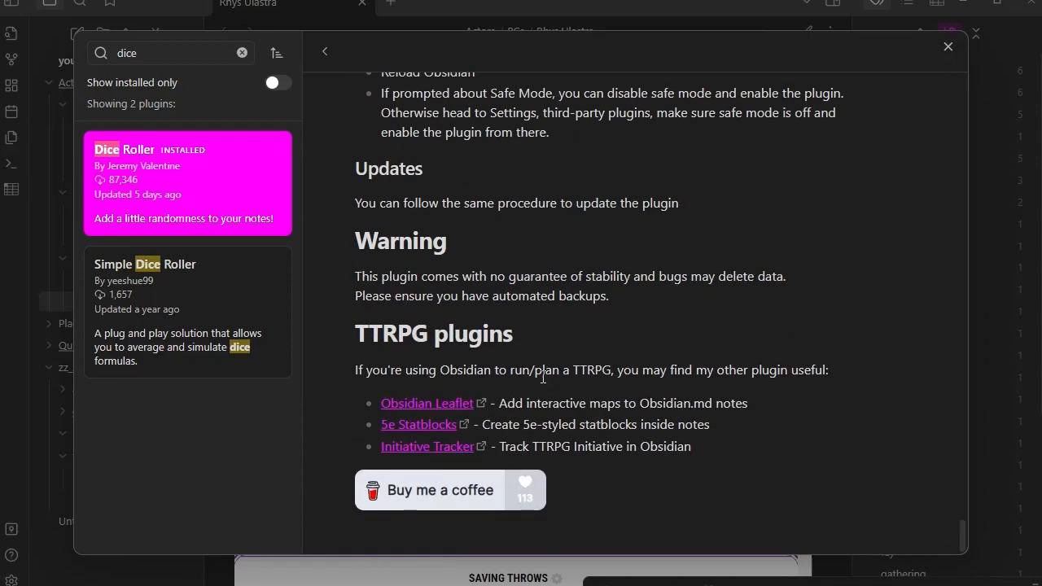
scroll(541, 381, up, 7)
scroll(543, 377, up, 14)
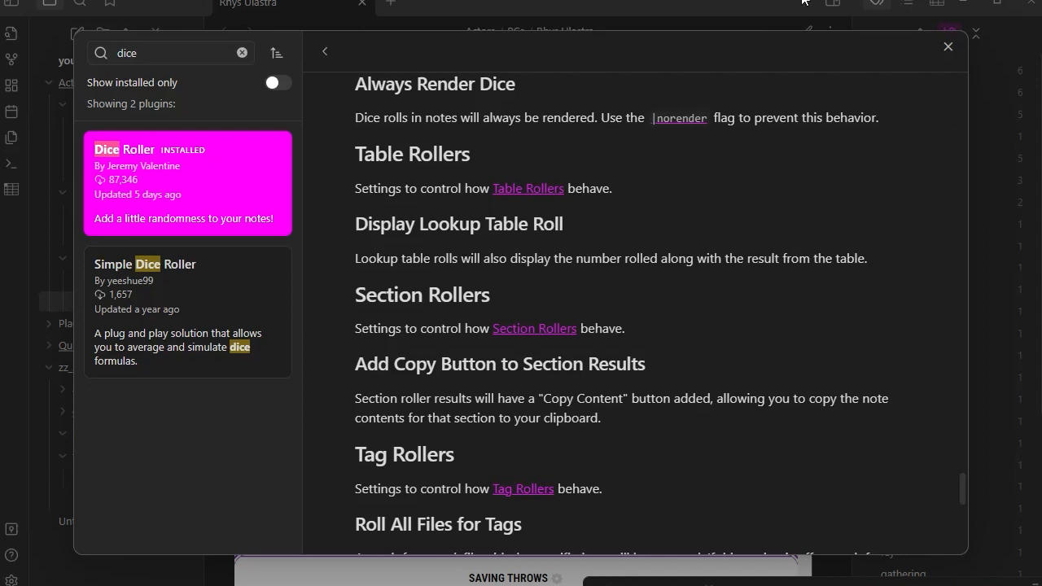
- Leave the plugin browser and settings, and open the plugins note under zz_Admin for editing
click(948, 47)
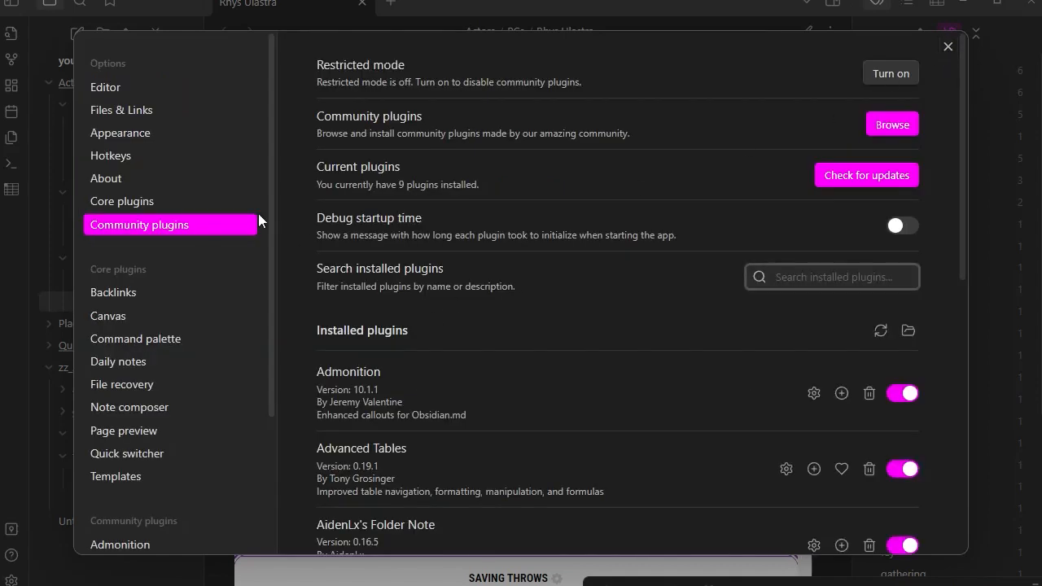
click(949, 47)
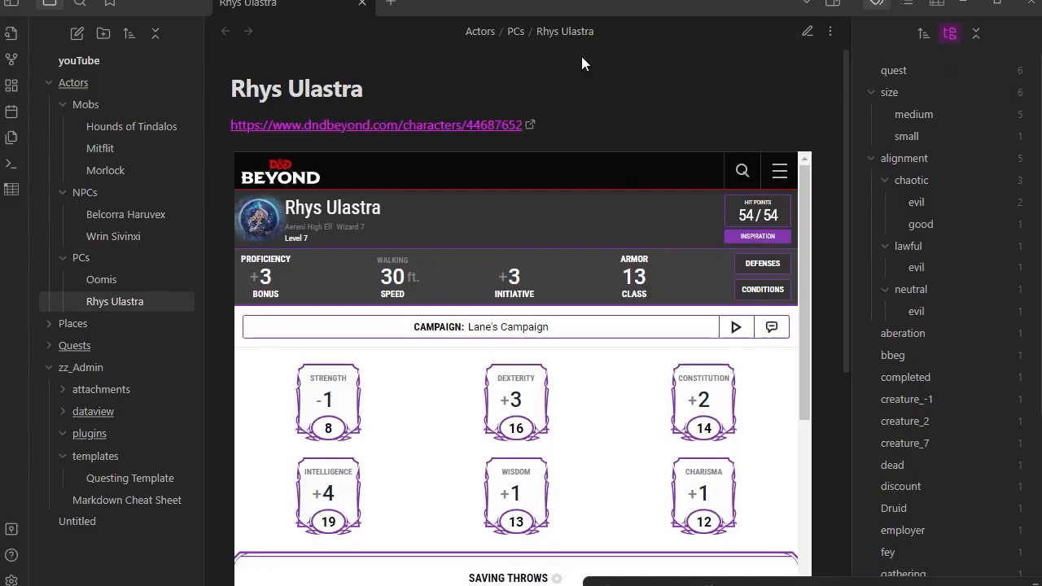
click(91, 434)
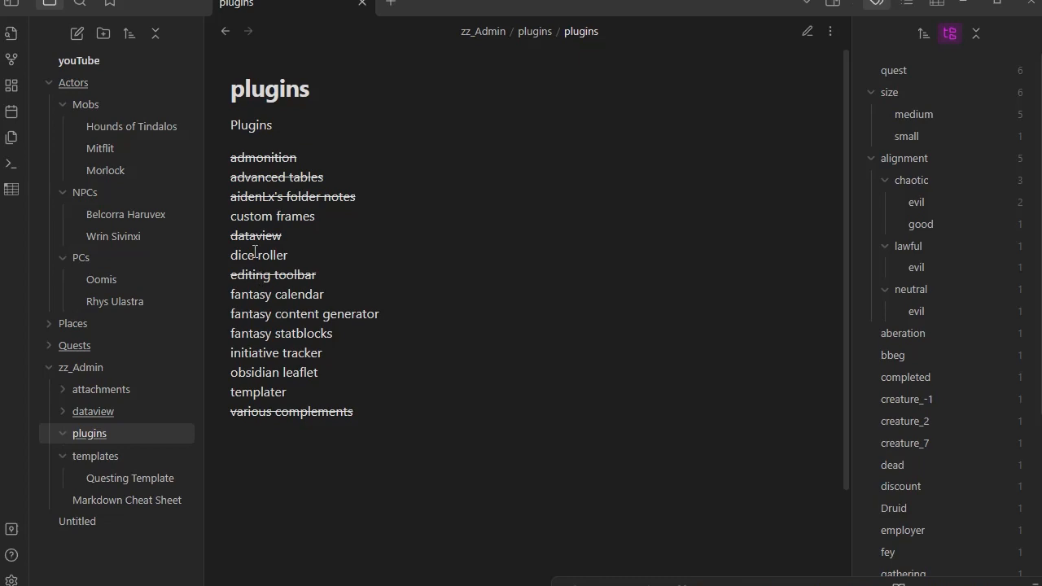
click(807, 30)
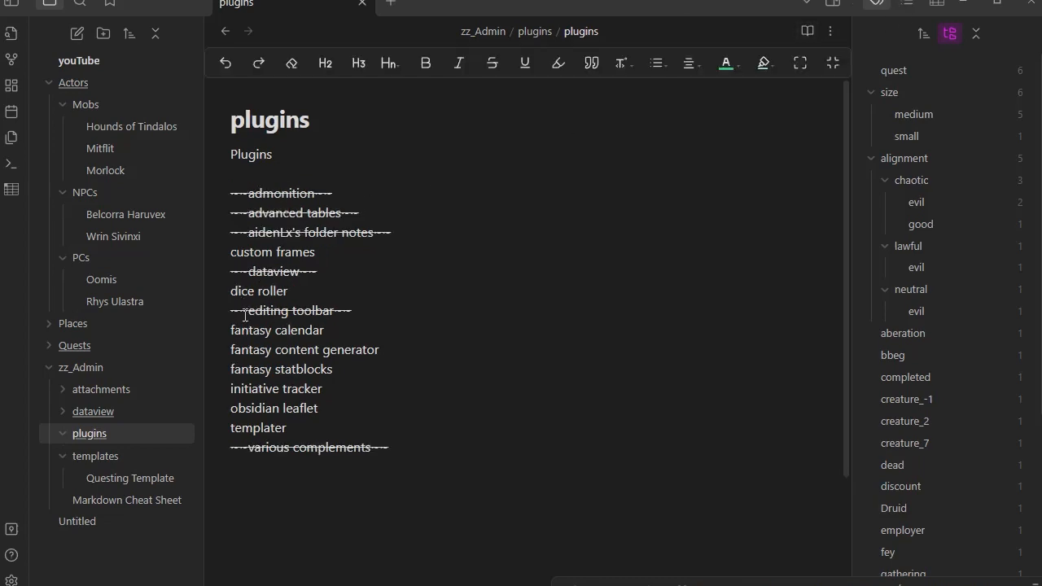
- Surround the dice roller and custom frames entries in the plugin list with ~~~ on both sides
click(233, 292)
text(~~~)
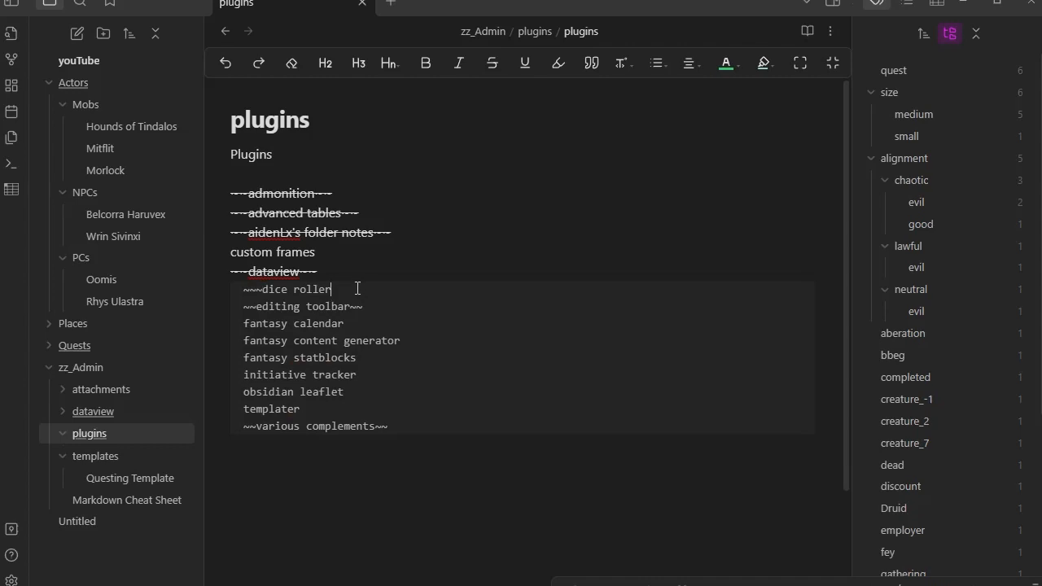
text(~~~)
click(364, 466)
click(229, 253)
text(~)
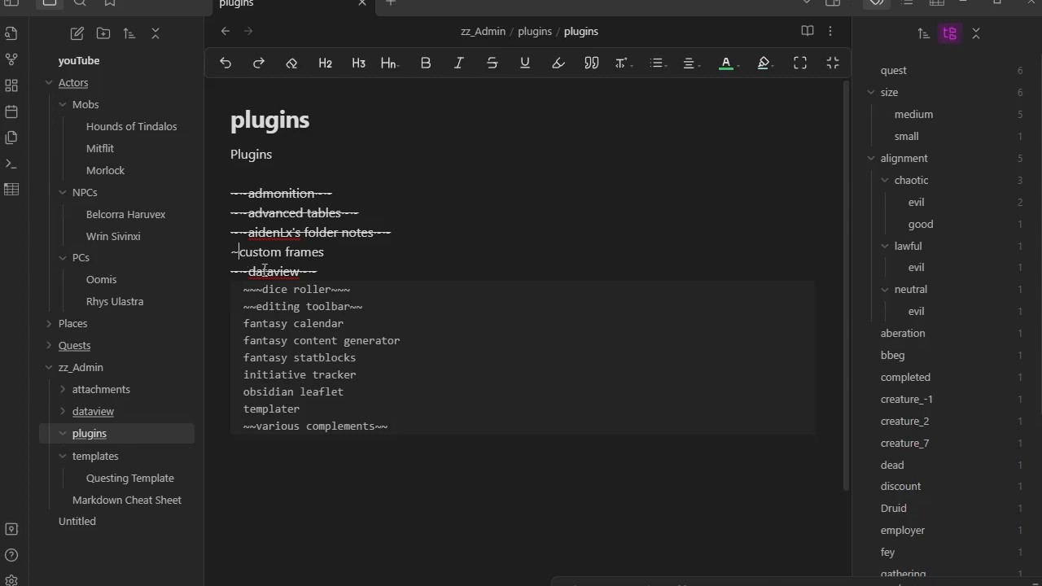
text(~~)
text(~~~)
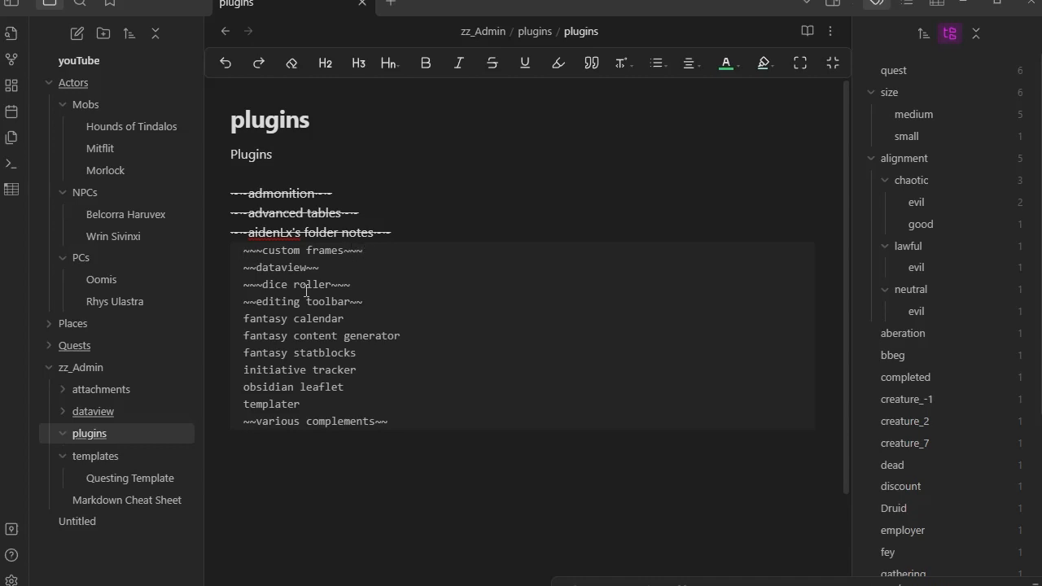
- Remove the extra tildes around custom frames and dice roller so each entry is struck through with ~~
key(BackSpace)
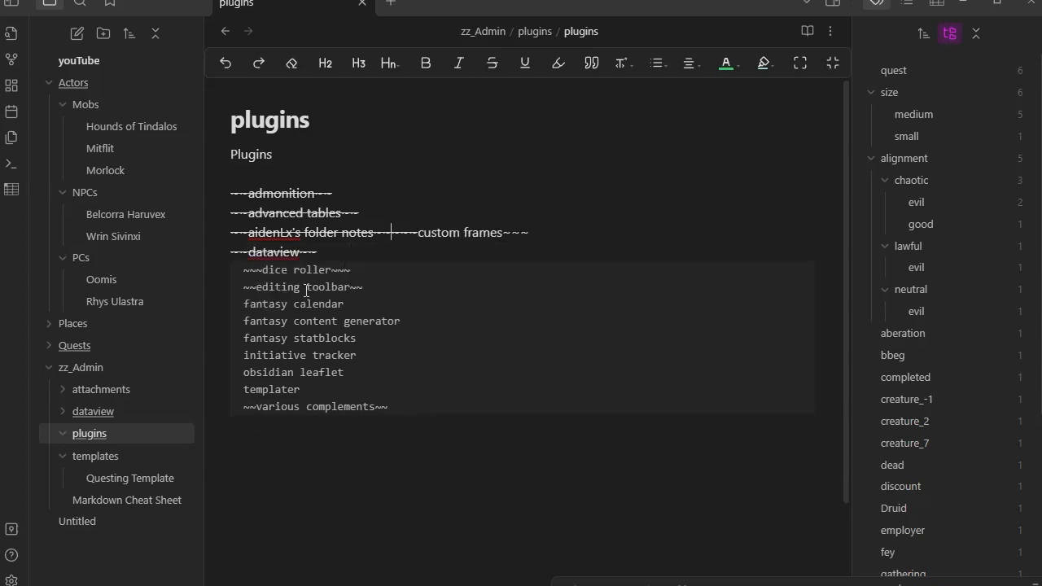
key(Return)
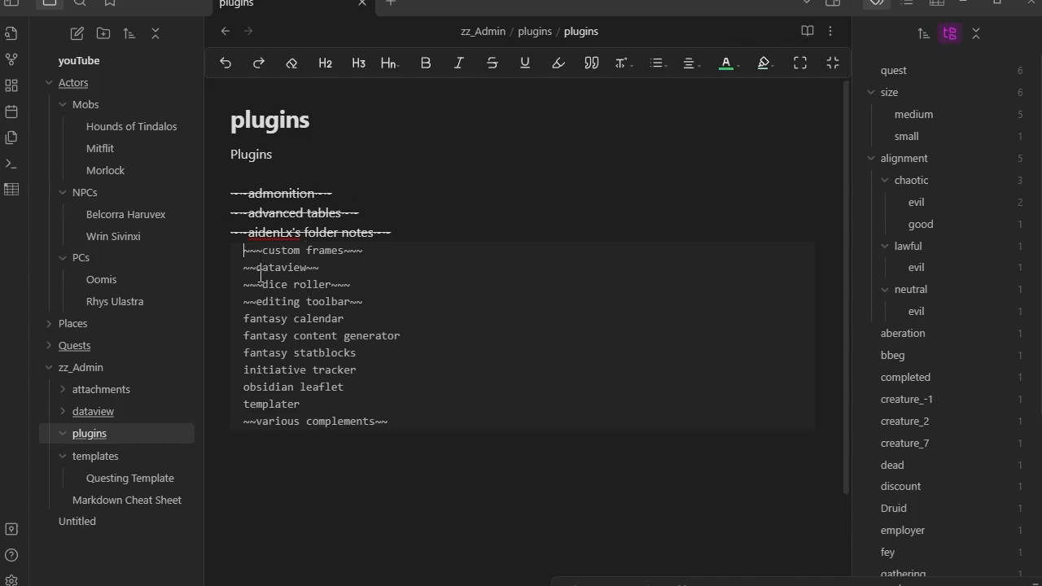
key(Delete)
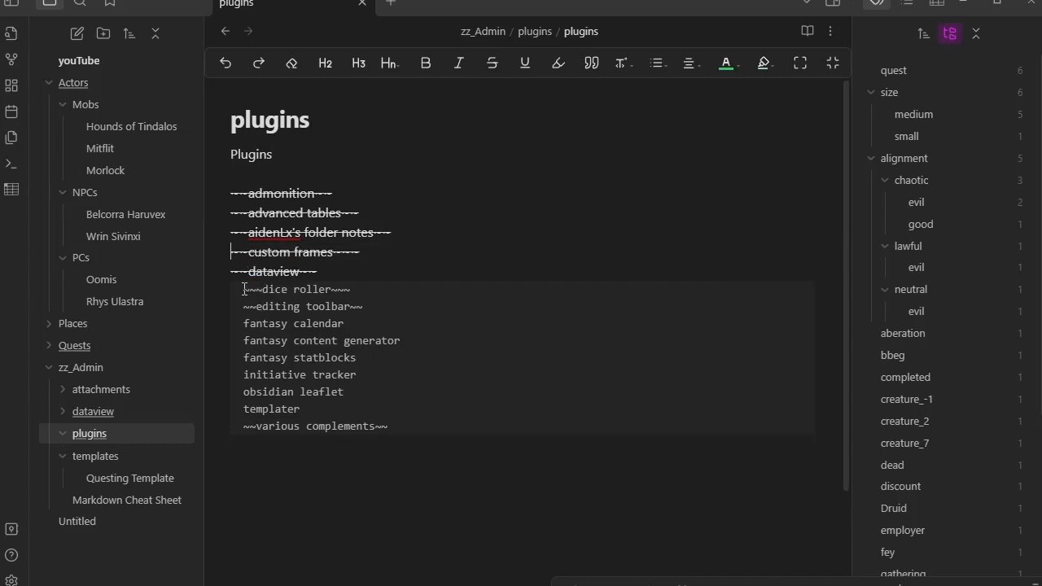
click(245, 290)
key(Delete)
click(320, 292)
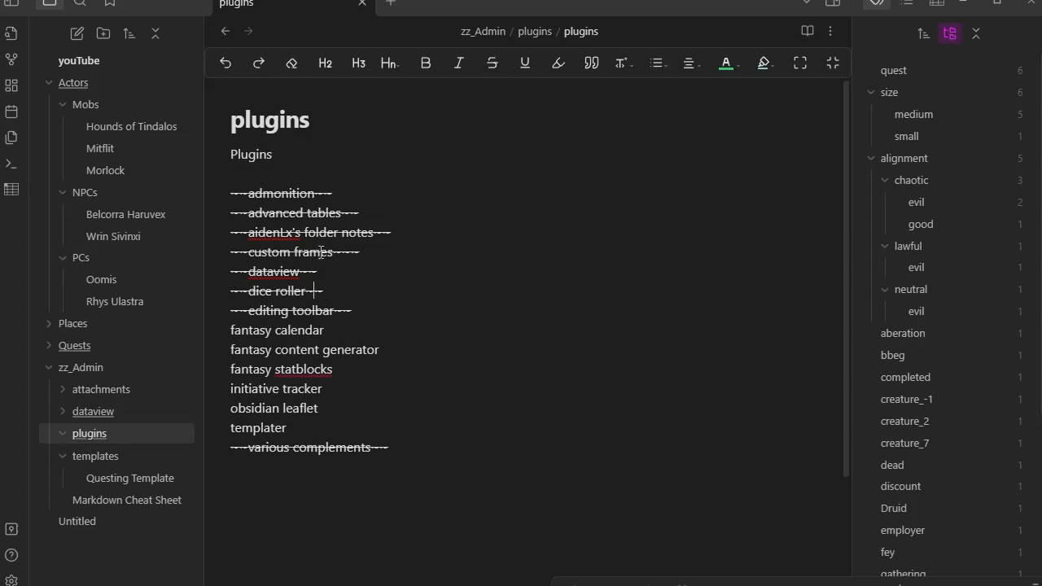
click(350, 252)
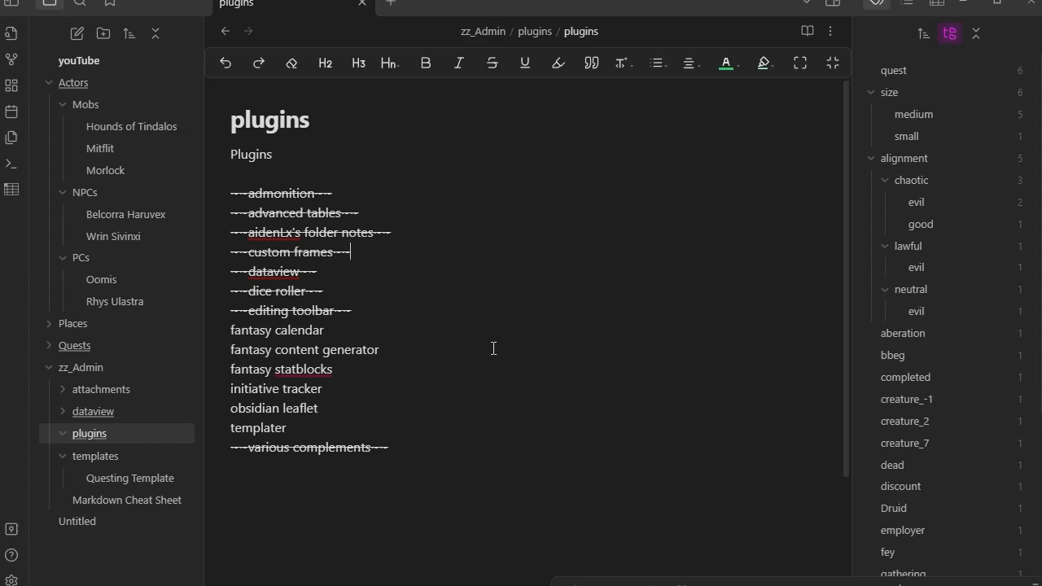